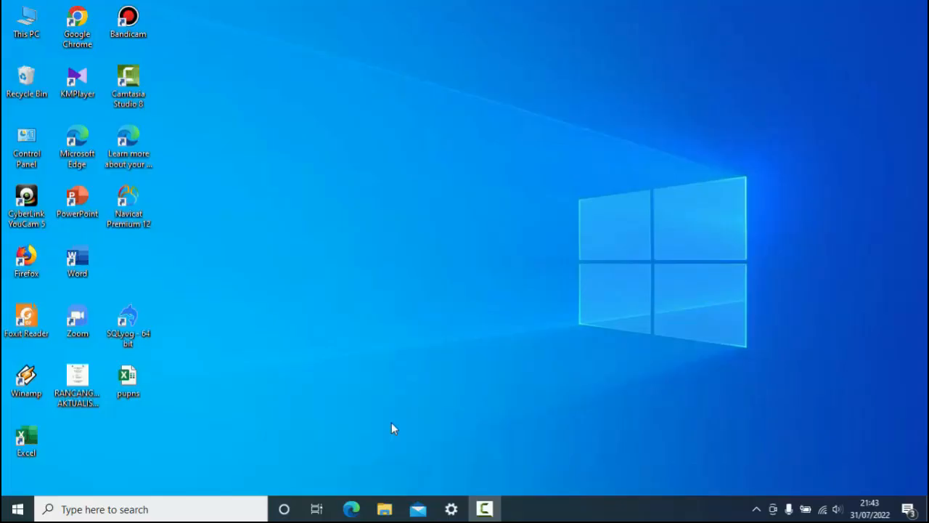
# - Open the Arsiparis Ahli Pertama workbook from the CPNS LATSAR\Bahan pembuatan video folder on the UMMI (D:) drive
pyautogui.click(385, 510)
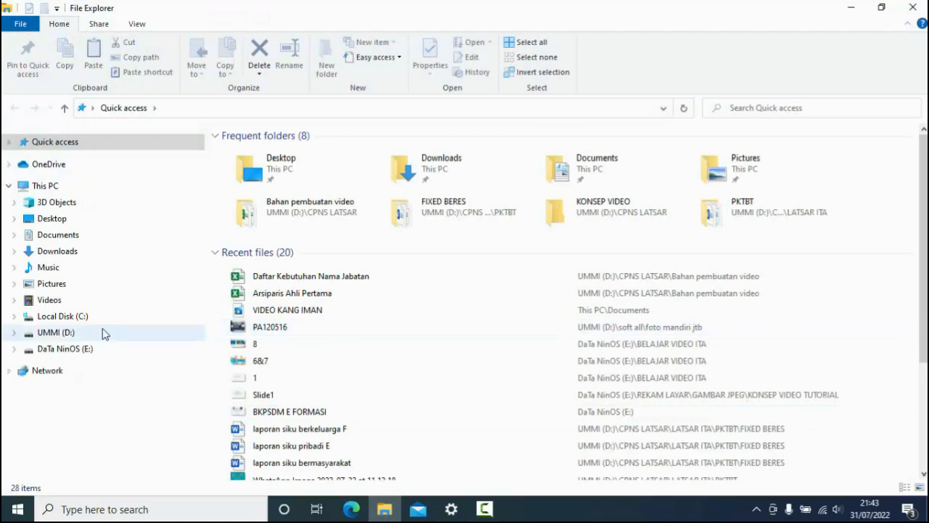
pyautogui.click(102, 332)
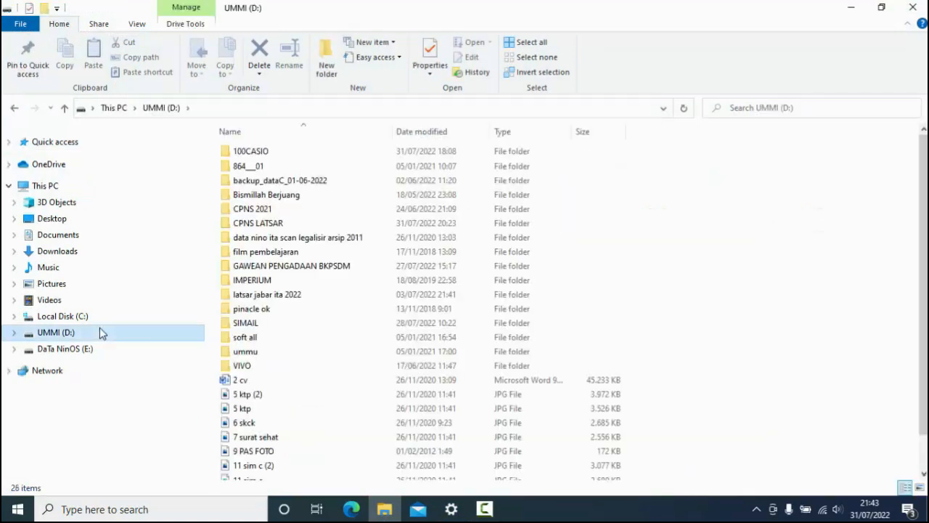
pyautogui.doubleClick(265, 222)
pyautogui.doubleClick(265, 225)
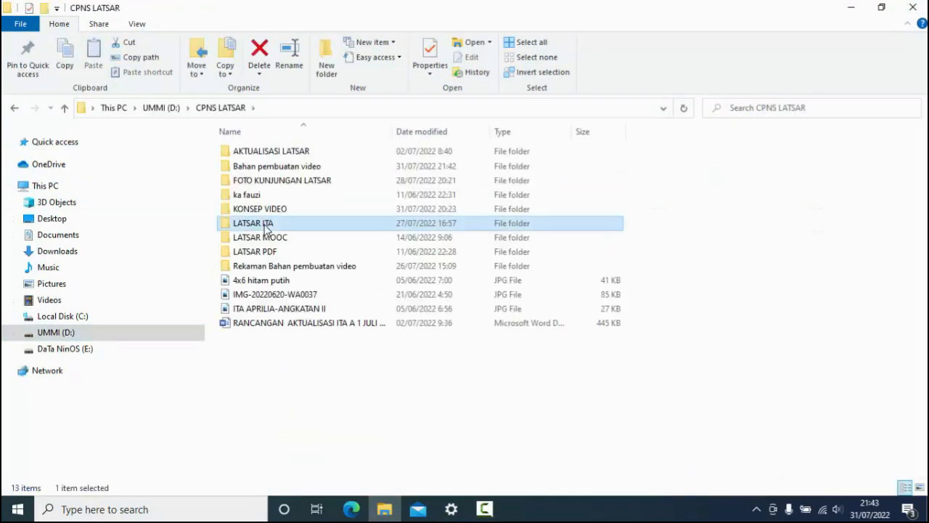
pyautogui.click(14, 107)
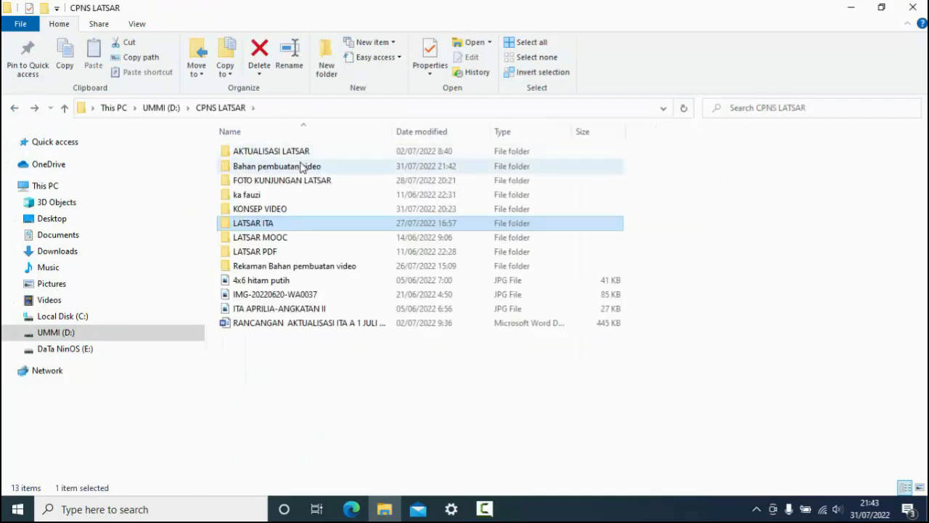
pyautogui.doubleClick(303, 165)
pyautogui.doubleClick(298, 154)
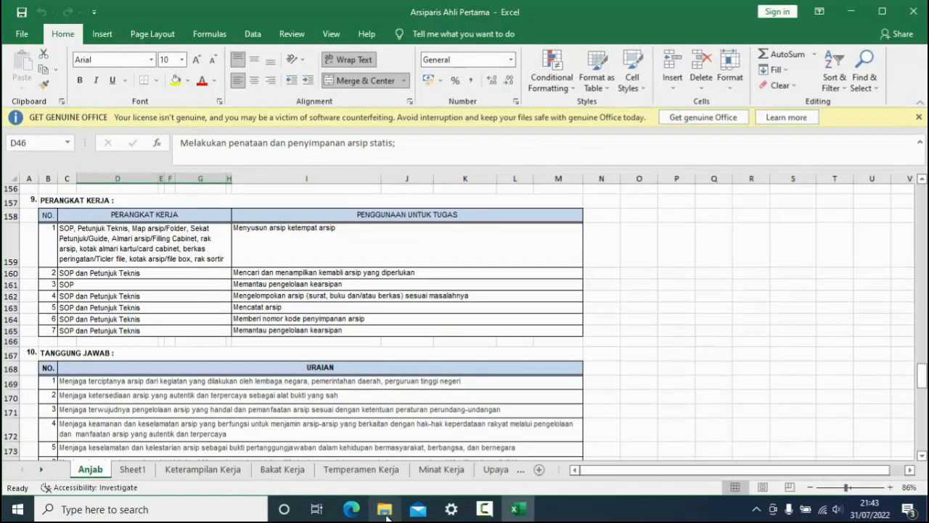
# - Open the Daftar Kebutuhan Nama Jabatan workbook from the Bahan pembuatan video folder and minimize all open windows
pyautogui.click(385, 510)
pyautogui.click(350, 172)
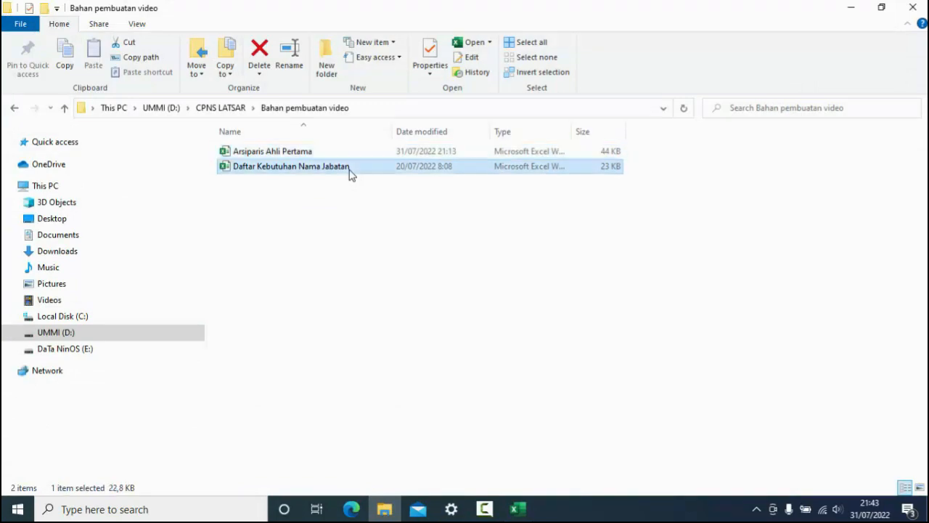
pyautogui.doubleClick(350, 171)
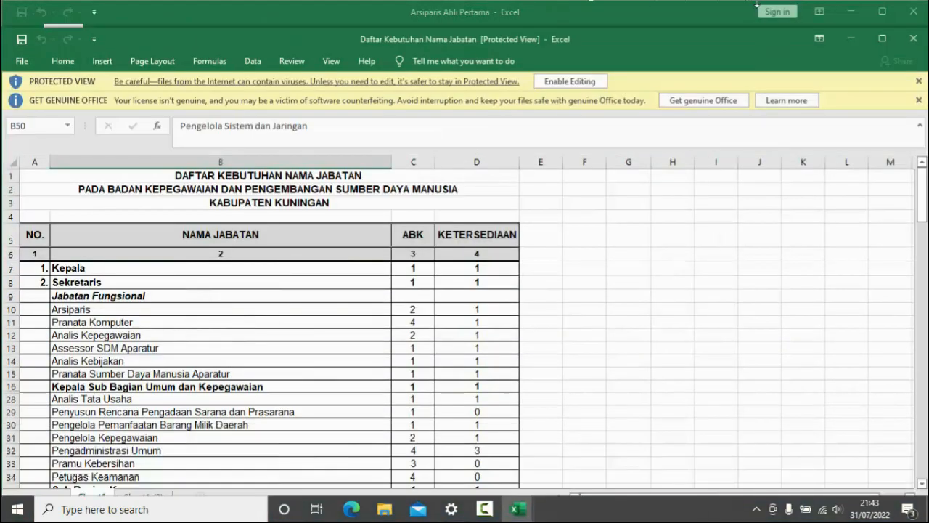
pyautogui.click(850, 14)
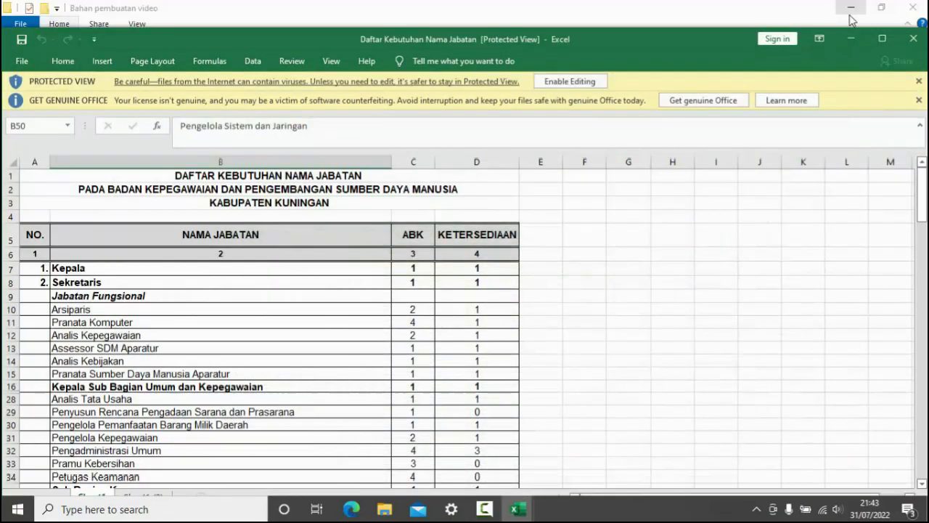
pyautogui.click(849, 14)
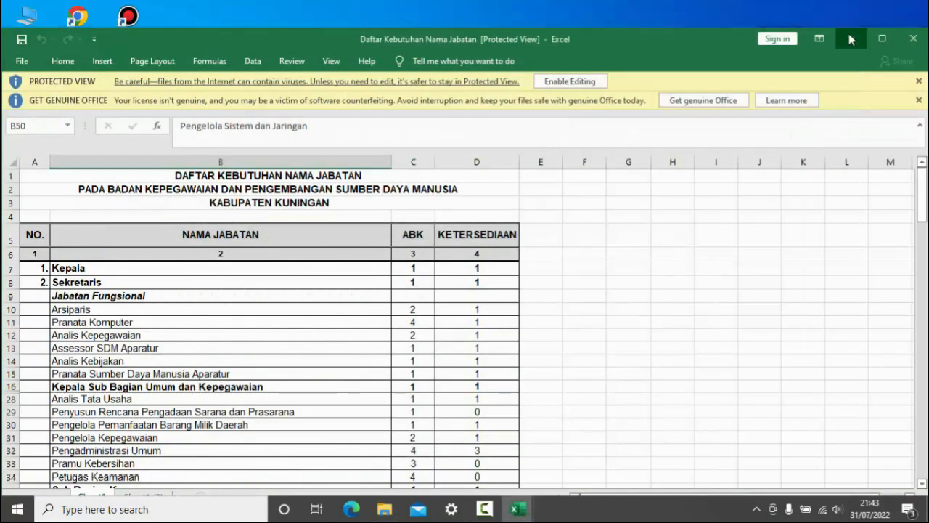
pyautogui.click(851, 39)
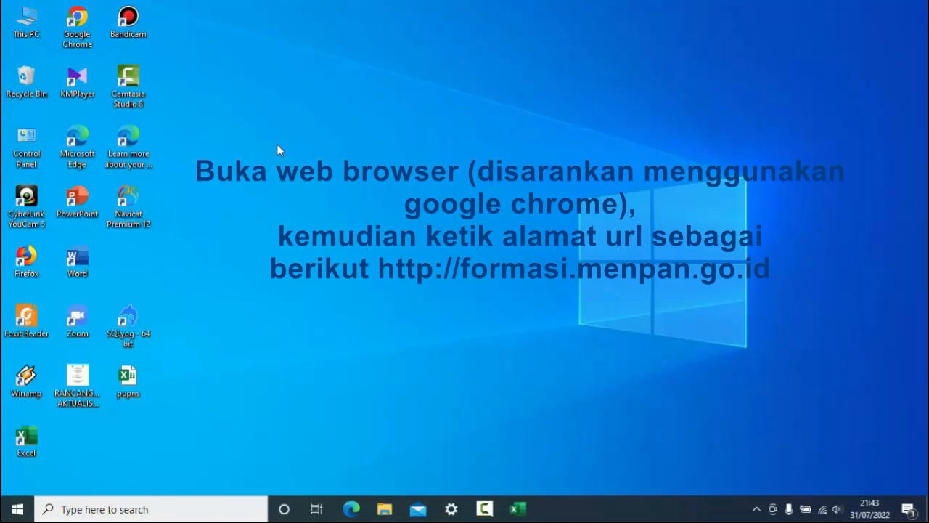
pyautogui.doubleClick(78, 24)
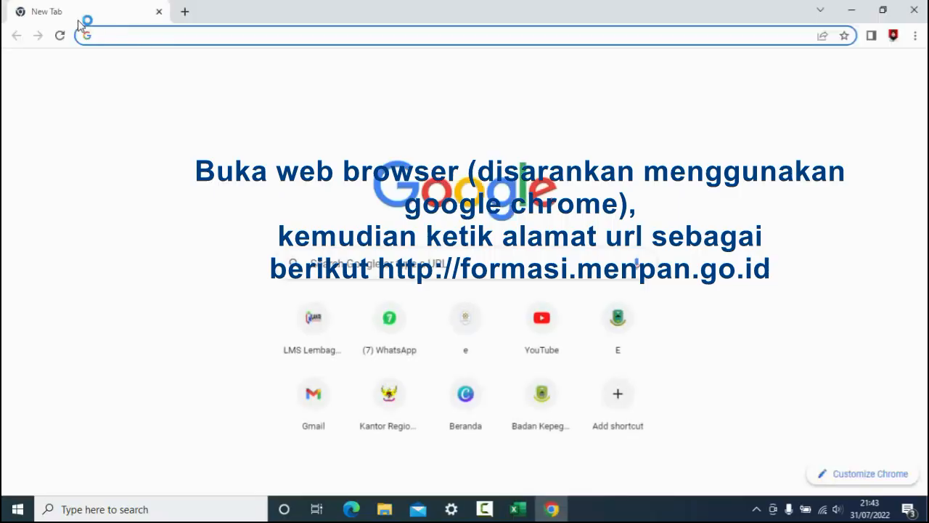
pyautogui.click(202, 36)
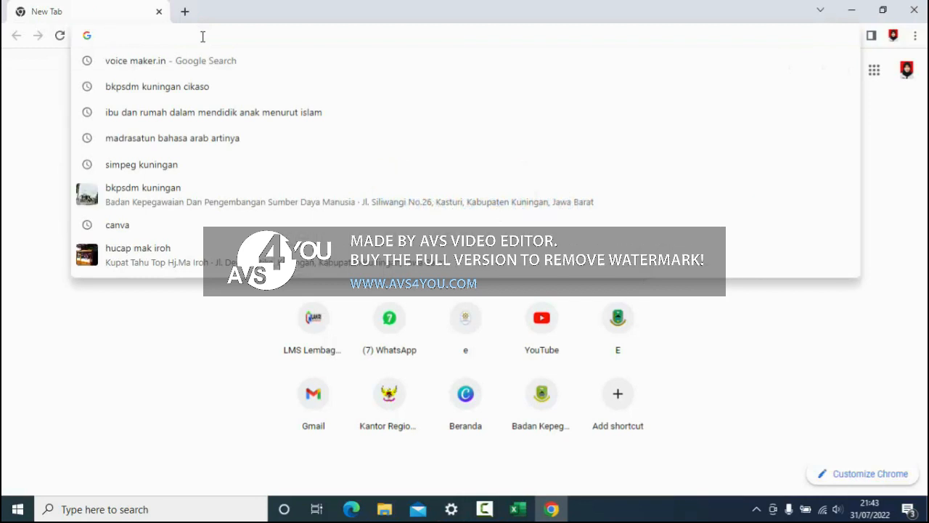
pyautogui.write('htt')
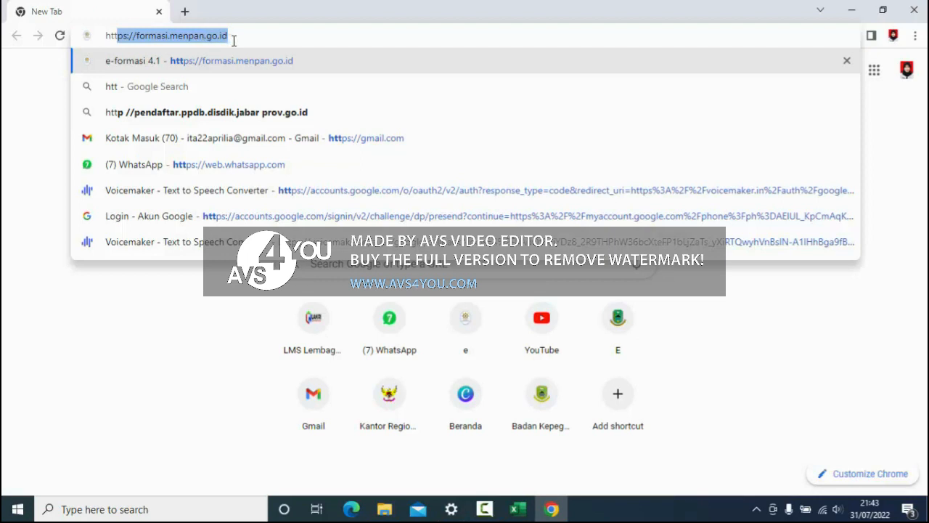
pyautogui.press('Return')
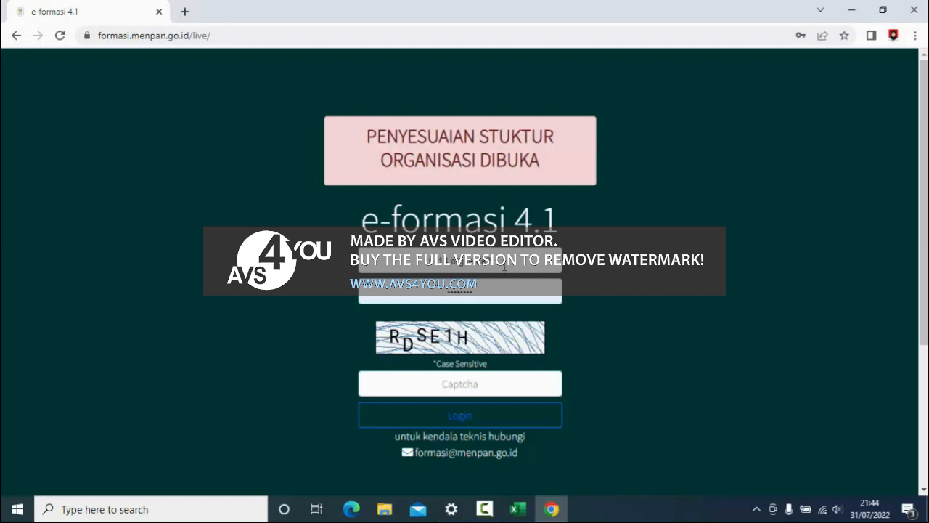
# - Log in to e-formasi with the first saved username and its password, entering the displayed captcha code
pyautogui.click(504, 266)
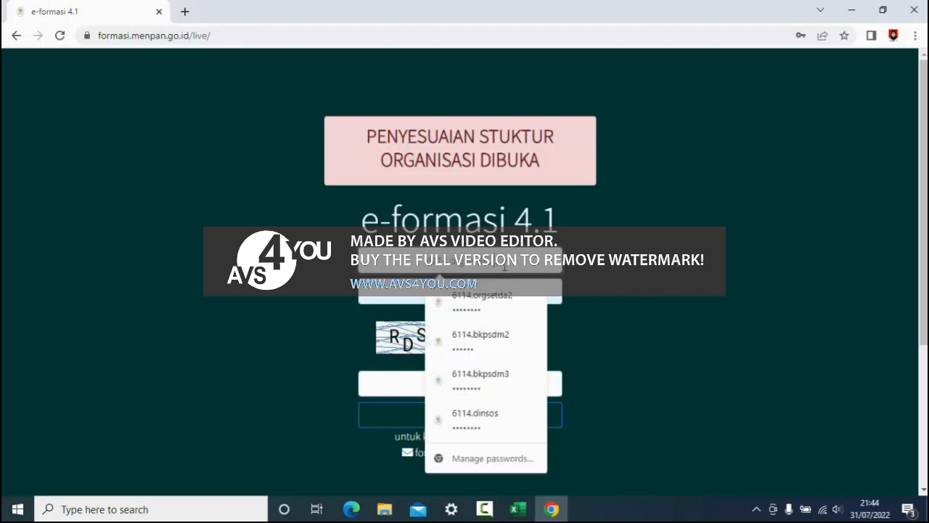
pyautogui.click(506, 302)
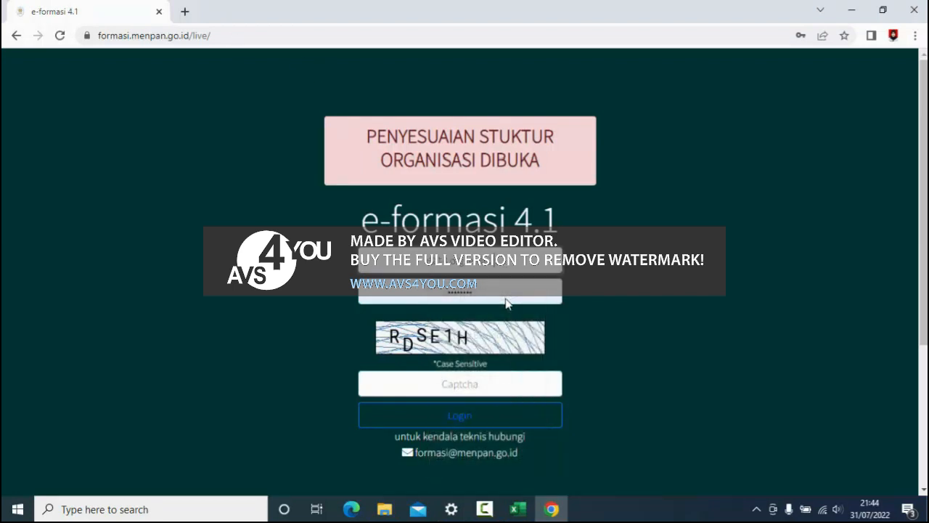
pyautogui.click(460, 384)
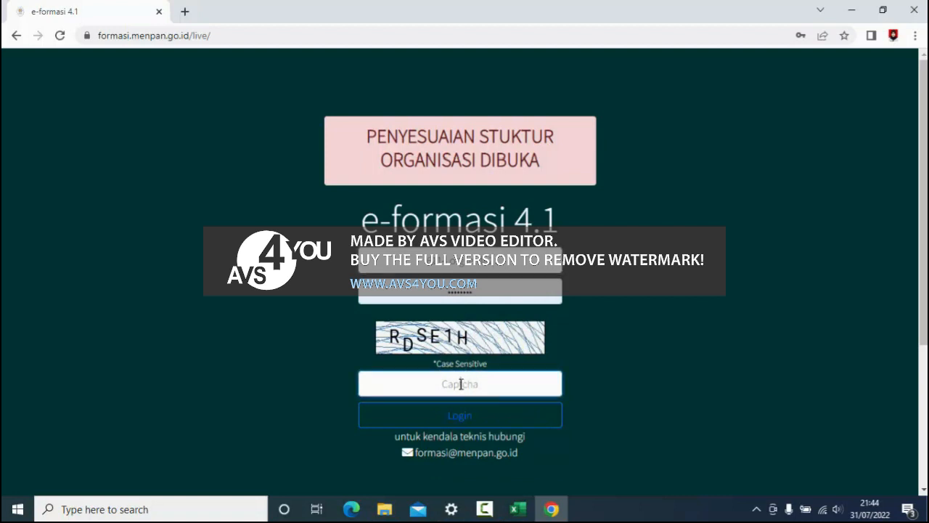
pyautogui.write('RDSE1H')
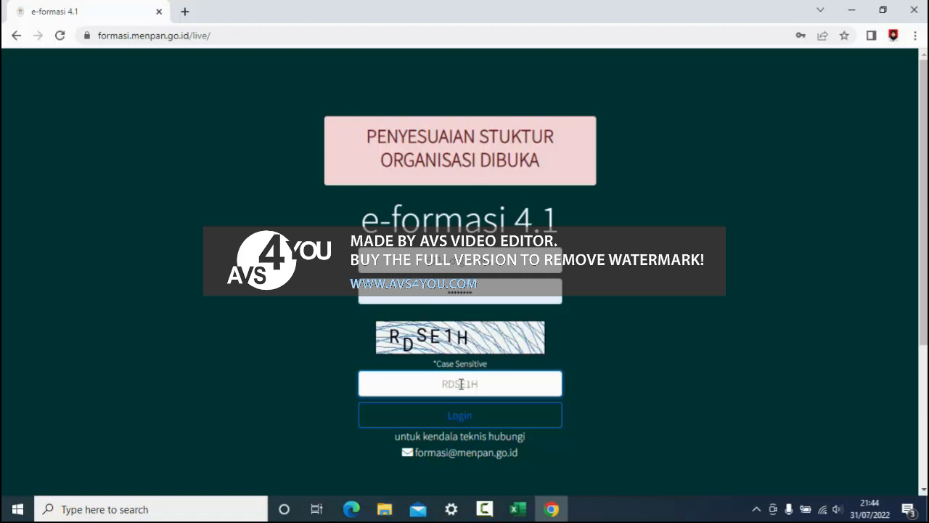
pyautogui.click(520, 425)
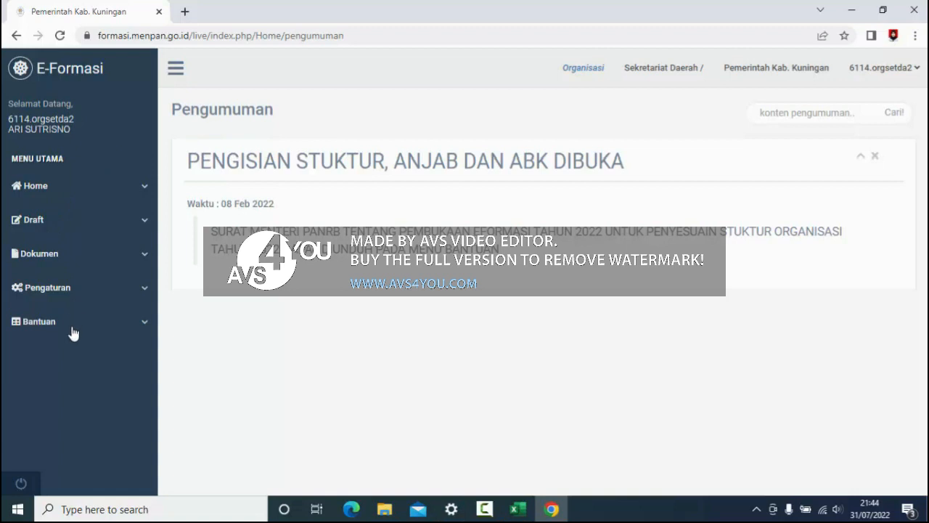
# - Open the Bezzeting draft and expand BUPATI KUNINGAN and SEKRETARIS DAERAH in the organisation tree
pyautogui.click(144, 224)
pyautogui.click(118, 254)
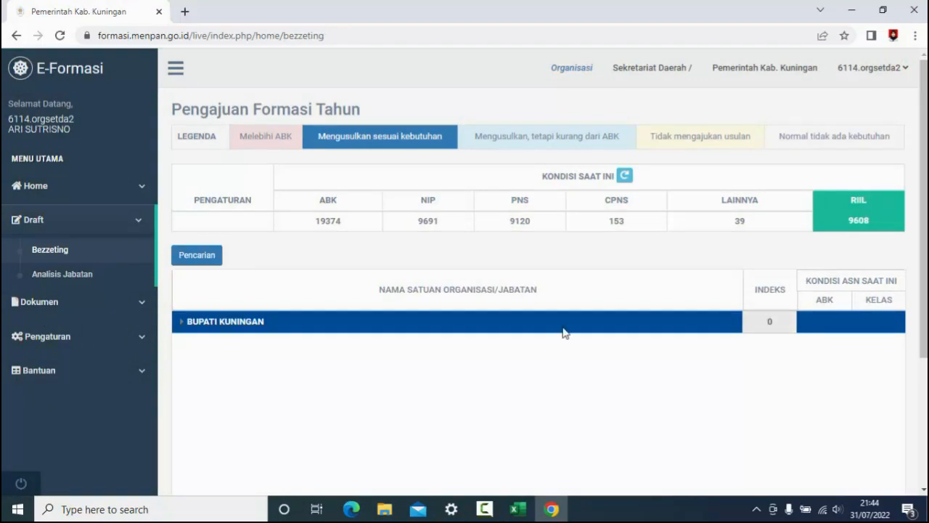
pyautogui.scroll(-3, 565, 333)
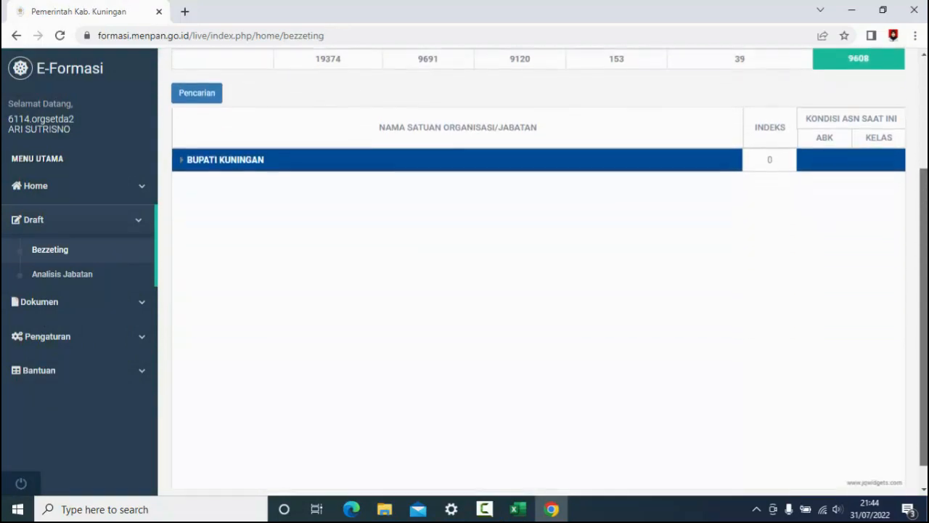
pyautogui.click(177, 162)
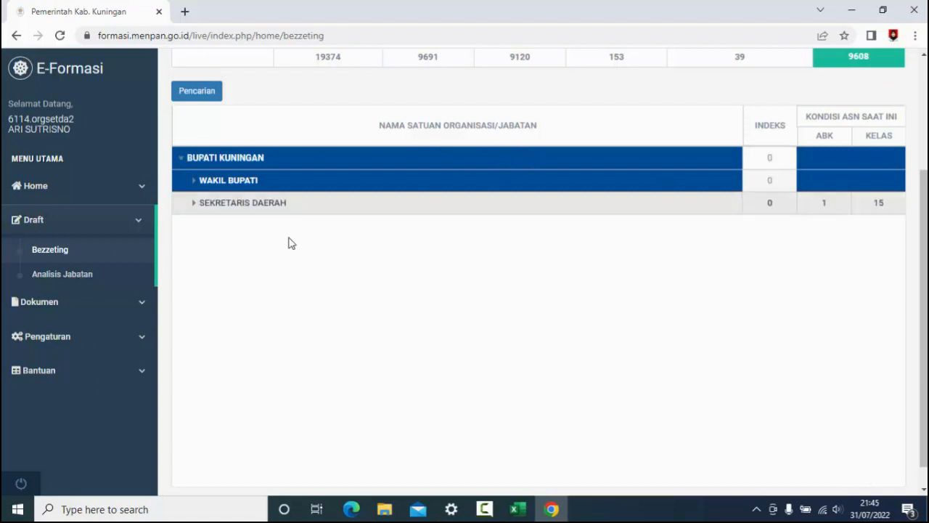
pyautogui.click(194, 206)
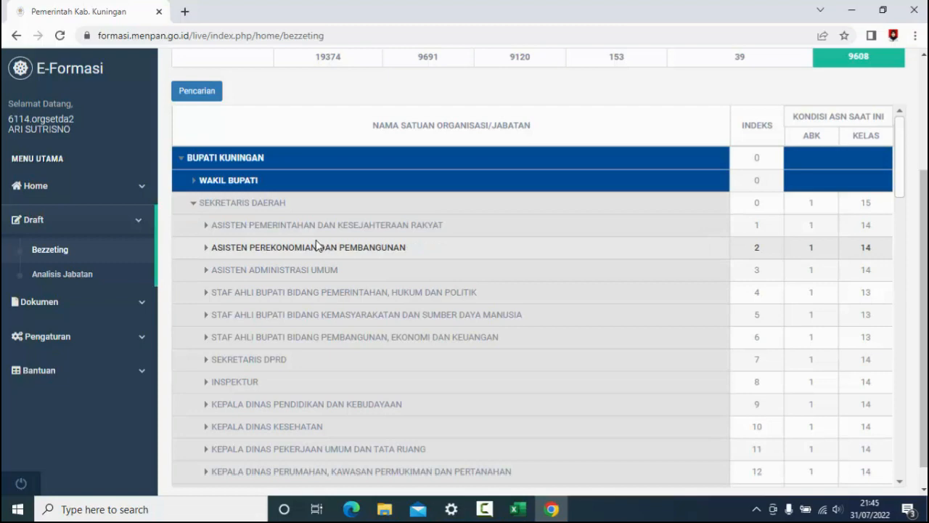
# - Examine the positions under ASISTEN PEMERINTAHAN DAN KESEJAHTERAAN RAKYAT and ASISTEN PEREKONOMIAN DAN PEMBANGUNAN, collapsing each branch again
pyautogui.click(206, 226)
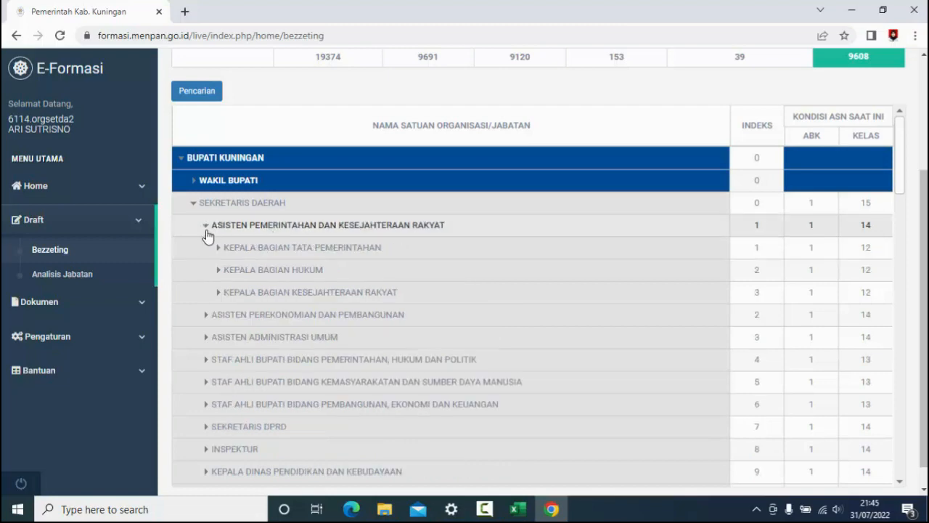
pyautogui.click(207, 231)
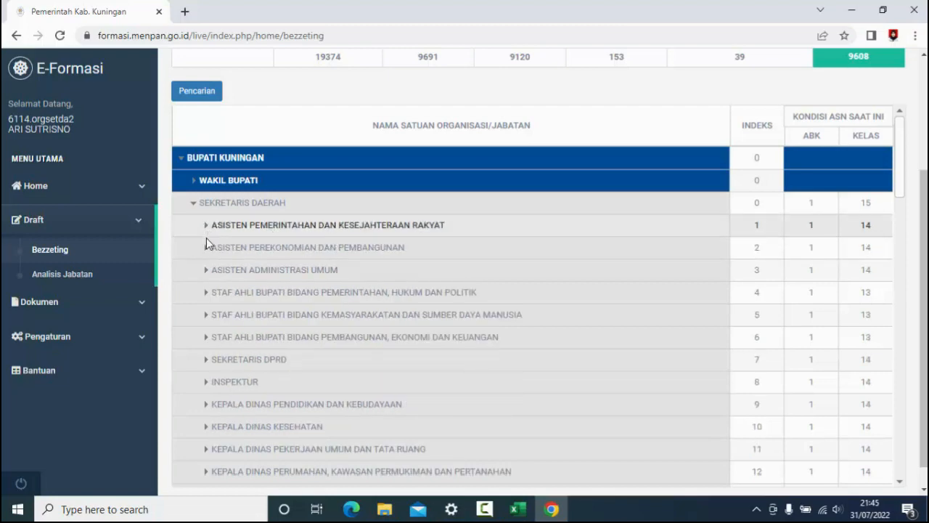
pyautogui.click(206, 248)
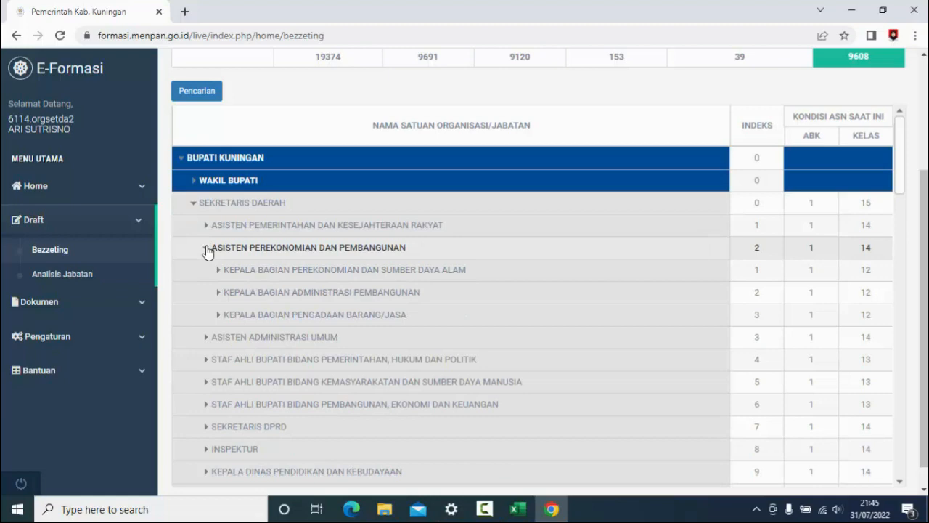
pyautogui.click(207, 249)
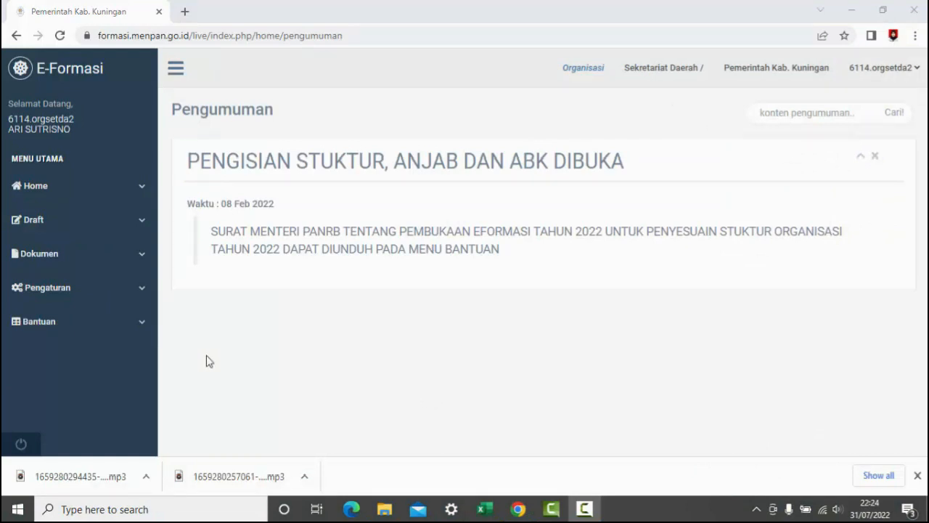
# - Search the Analisis Jabatan draft list for "arsiparis" and open the Arsiparis Ahli Pertama (PPPK) entry for editing
pyautogui.click(146, 228)
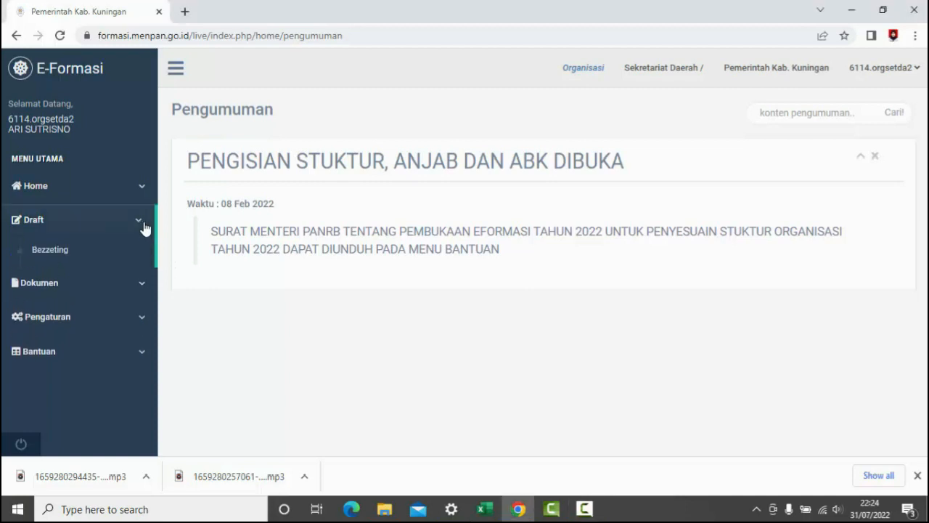
pyautogui.click(98, 280)
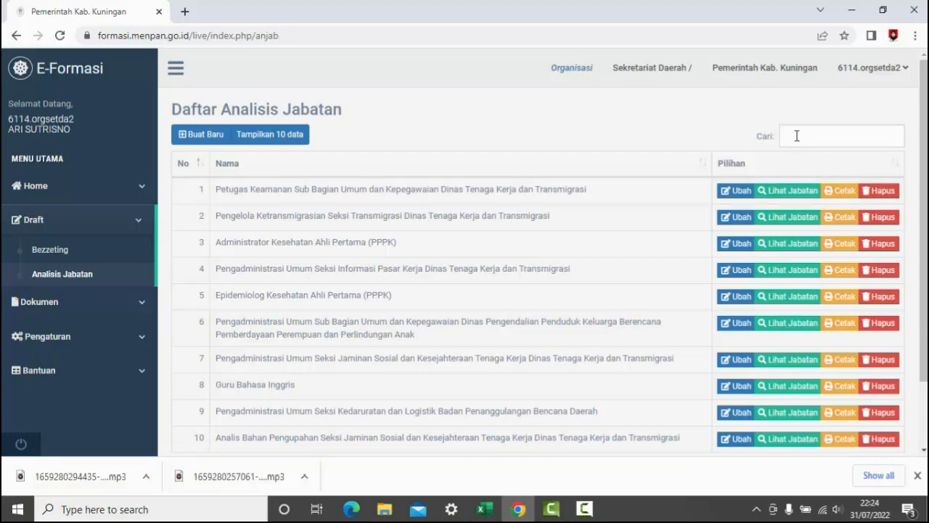
pyautogui.write('a')
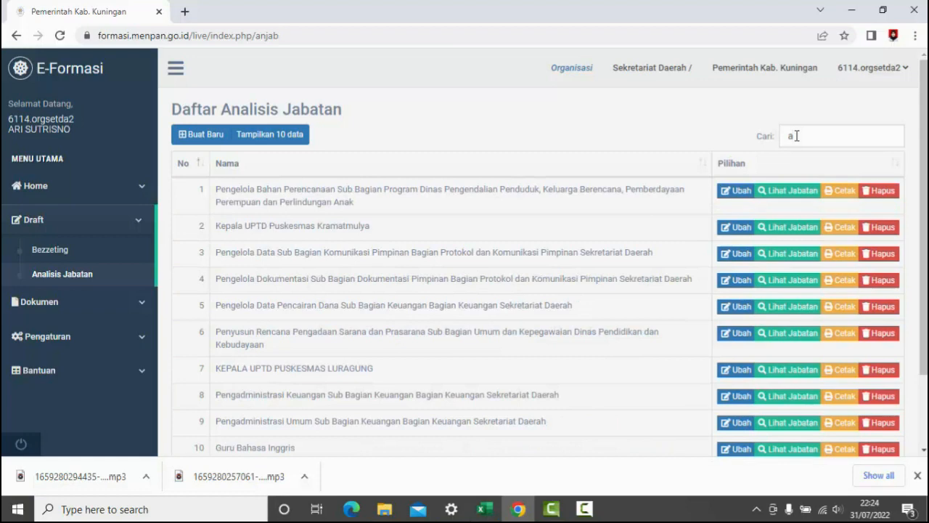
pyautogui.write('rsip')
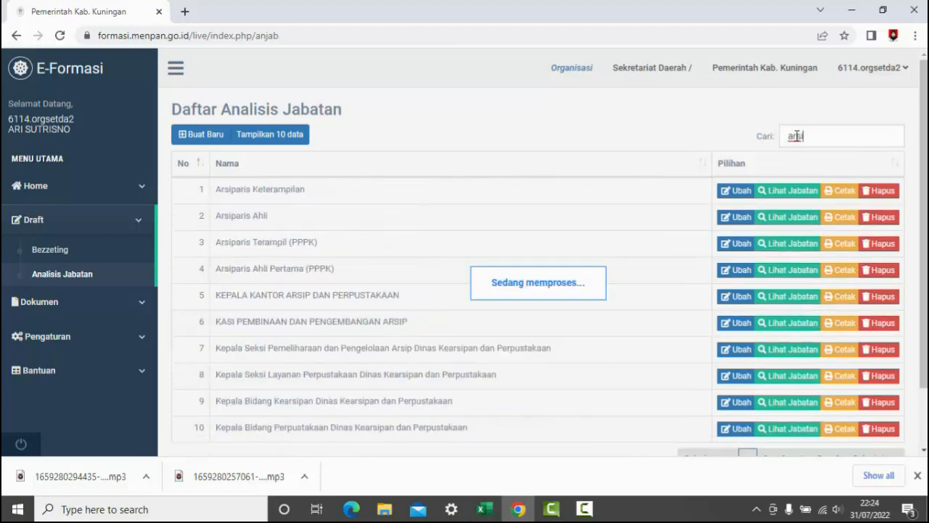
pyautogui.write('ar')
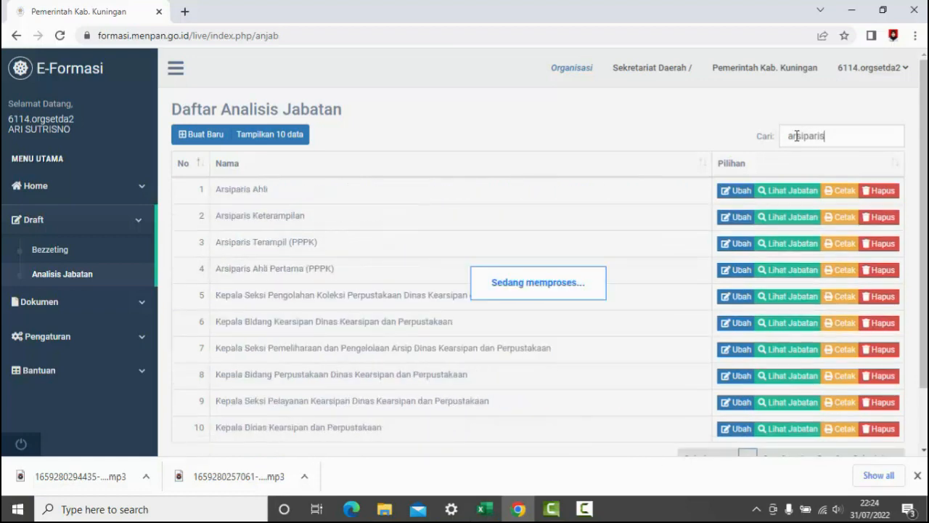
pyautogui.write('is')
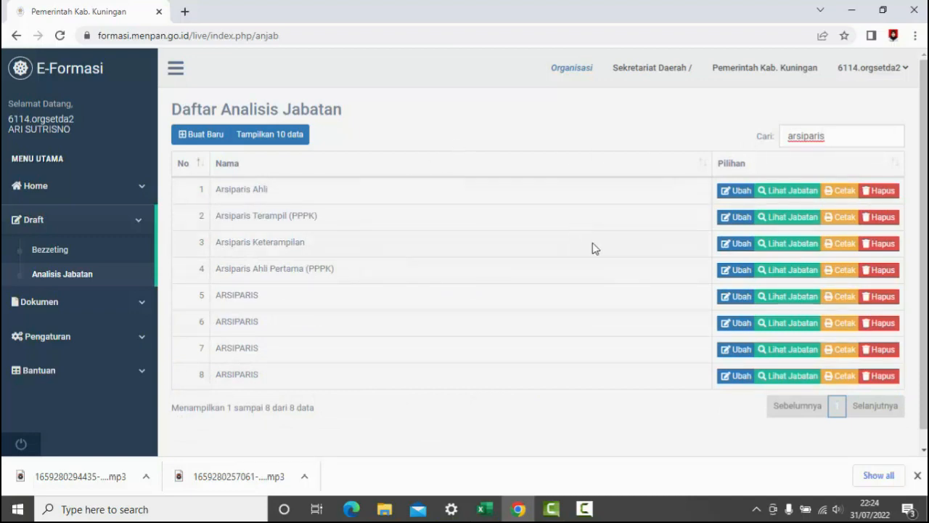
pyautogui.click(741, 275)
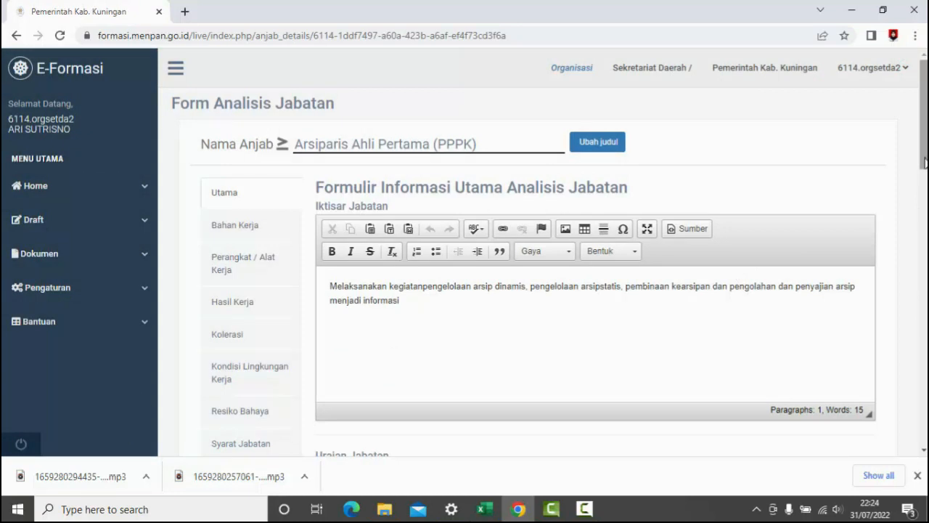
pyautogui.moveTo(925, 163); pyautogui.dragTo(925, 294)
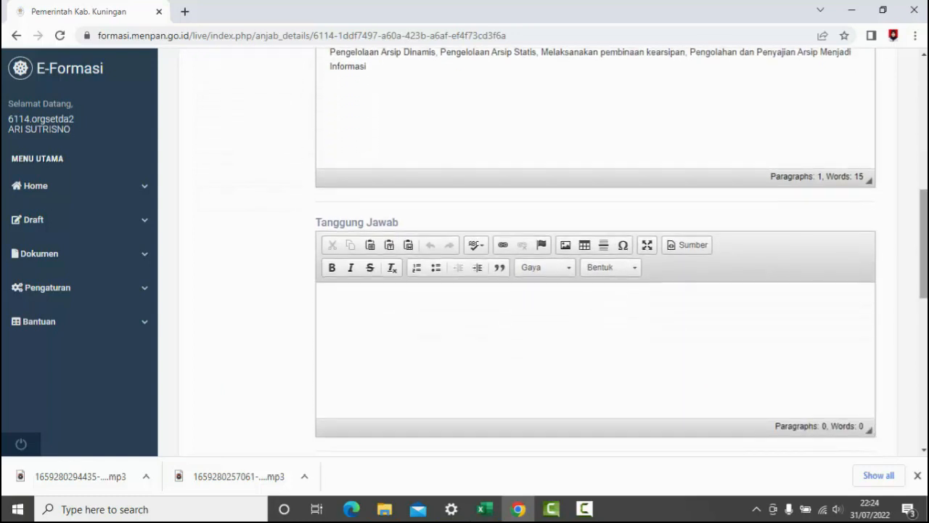
# - Copy the first TANGGUNG JAWAB entry, cell C169 of the Arsiparis Ahli Pertama workbook in Excel, into the e-formasi Tanggung Jawab field
pyautogui.click(531, 318)
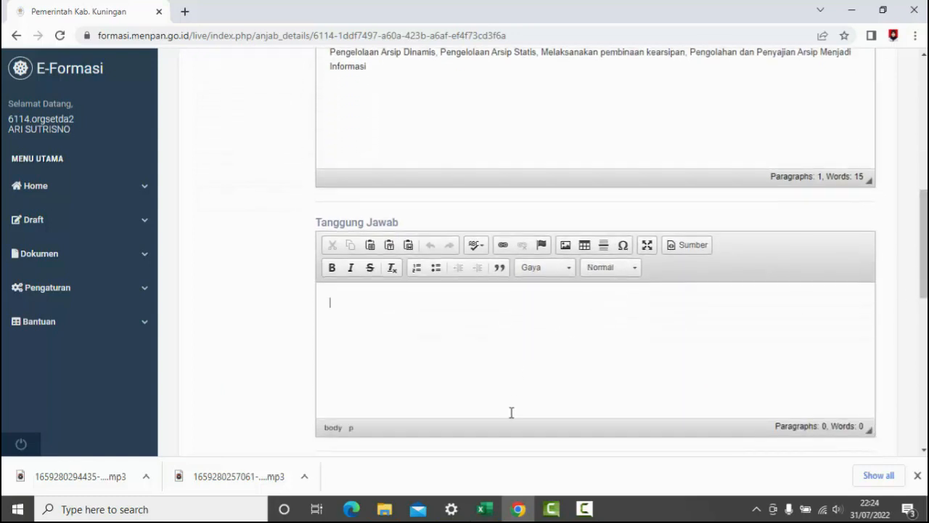
pyautogui.click(486, 510)
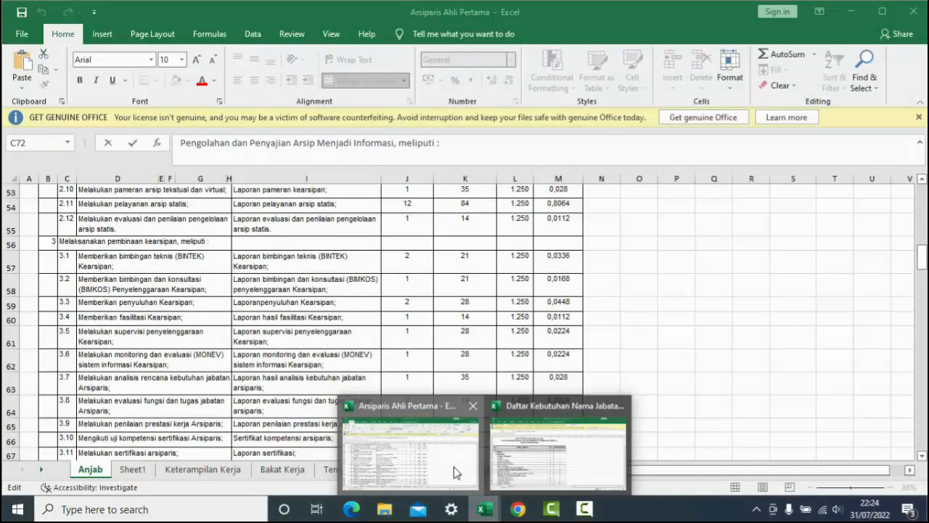
pyautogui.click(457, 472)
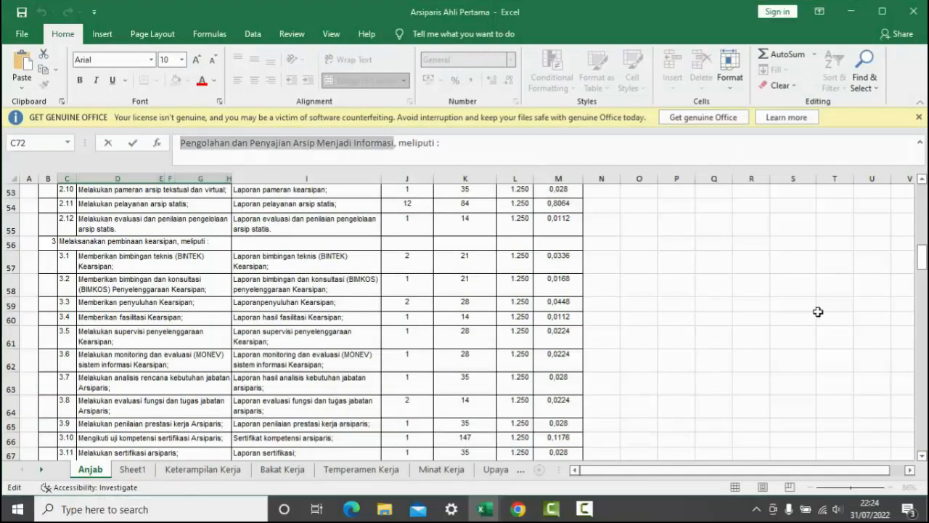
pyautogui.moveTo(924, 266); pyautogui.dragTo(923, 389)
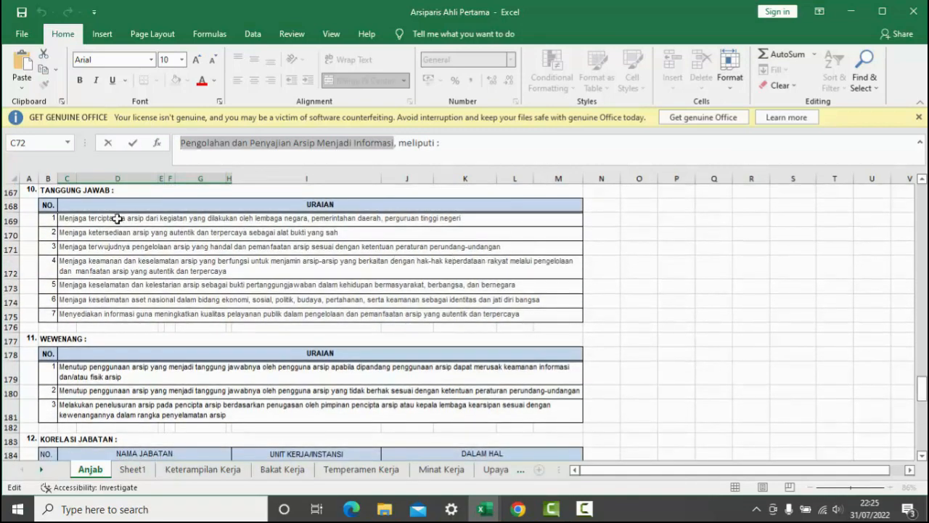
pyautogui.click(88, 218)
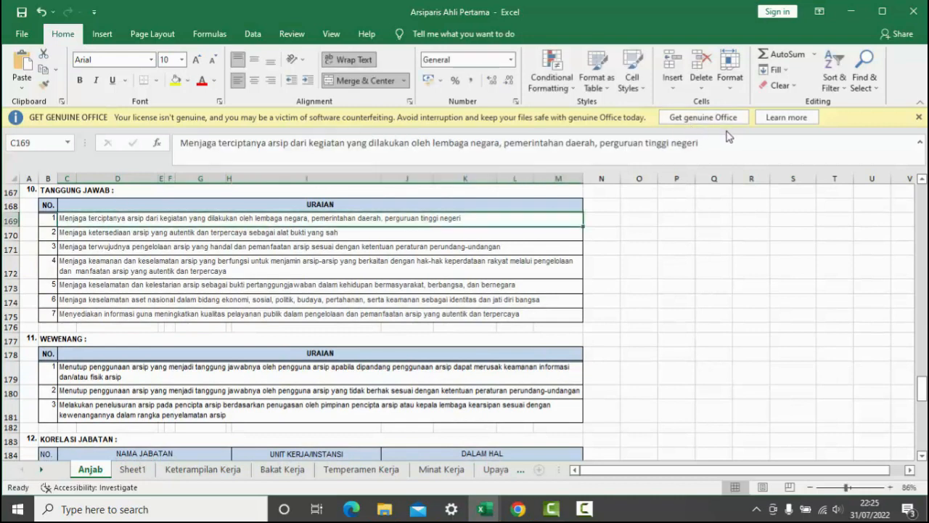
pyautogui.moveTo(700, 143); pyautogui.dragTo(182, 139)
pyautogui.hotkey('ctrl', 'c')
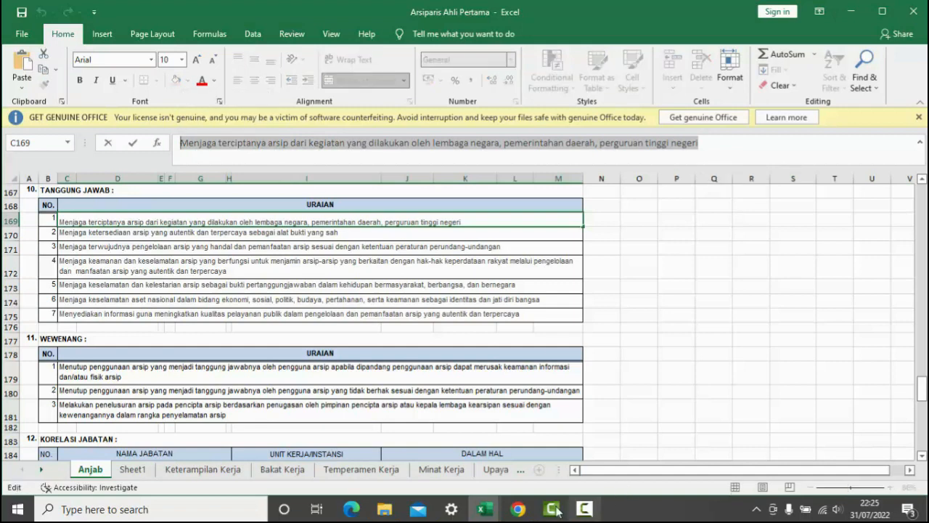
pyautogui.click(520, 506)
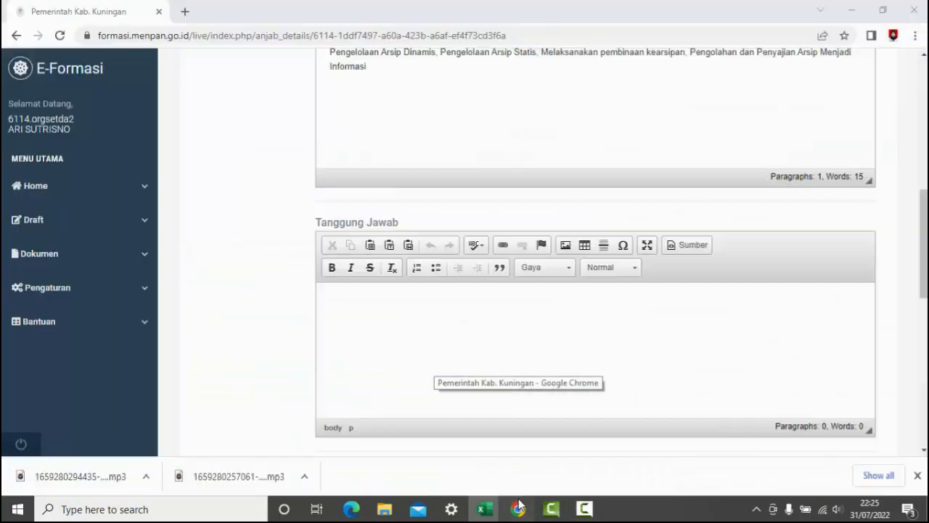
pyautogui.hotkey('ctrl', 'v')
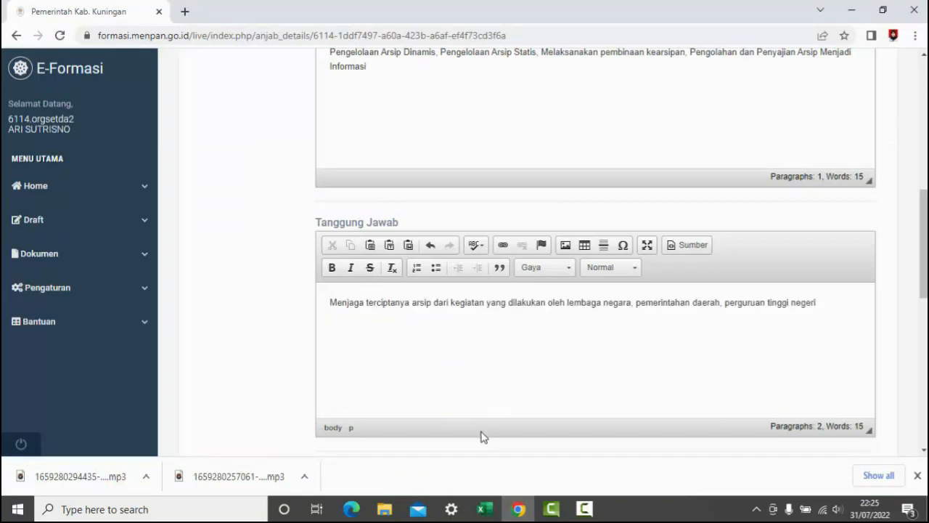
# - Add the workbook's second TANGGUNG JAWAB entry, cell C170, as a new paragraph in the form's Tanggung Jawab field
pyautogui.moveTo(485, 509)
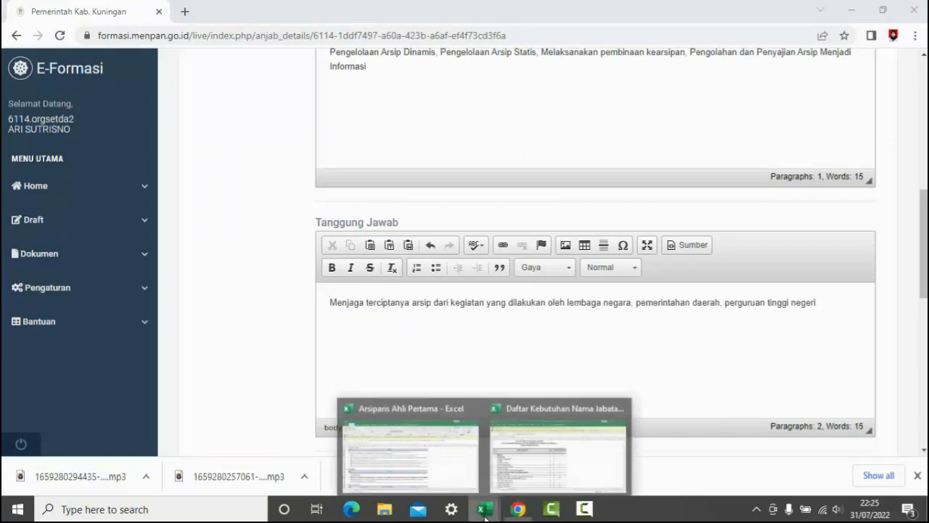
pyautogui.click(396, 440)
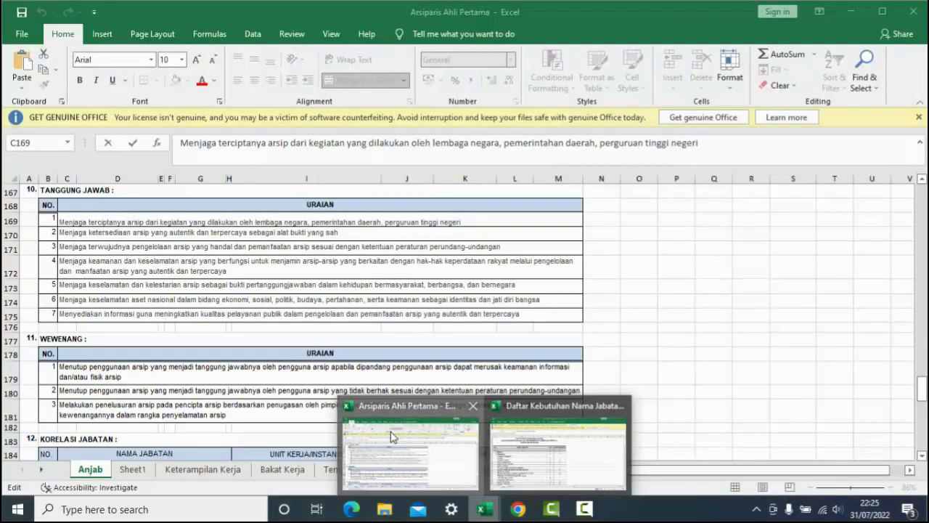
pyautogui.click(344, 237)
pyautogui.moveTo(538, 143); pyautogui.dragTo(224, 123)
pyautogui.hotkey('ctrl', 'c')
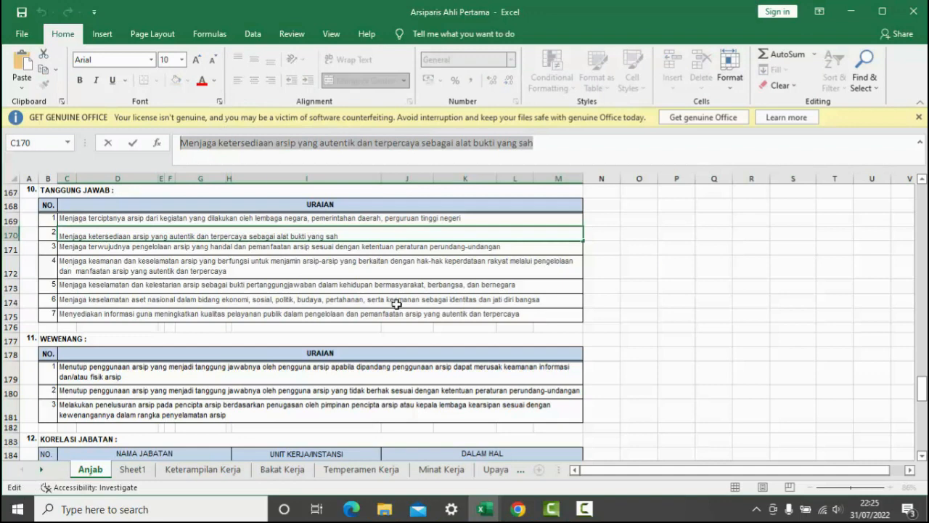
pyautogui.click(519, 512)
pyautogui.click(453, 388)
pyautogui.press('Return')
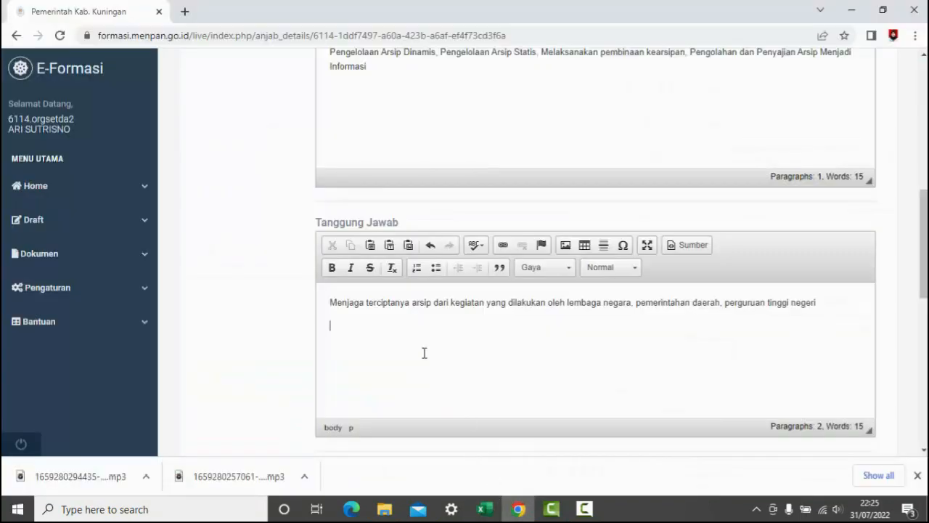
pyautogui.hotkey('ctrl', 'v')
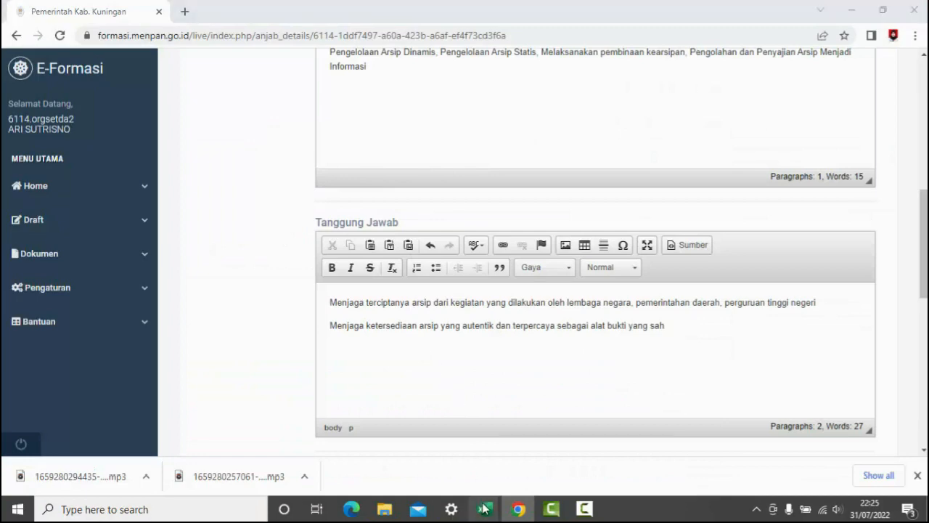
# - Add the workbook's third TANGGUNG JAWAB entry, cell C171, as another paragraph in the form's Tanggung Jawab field
pyautogui.moveTo(484, 509)
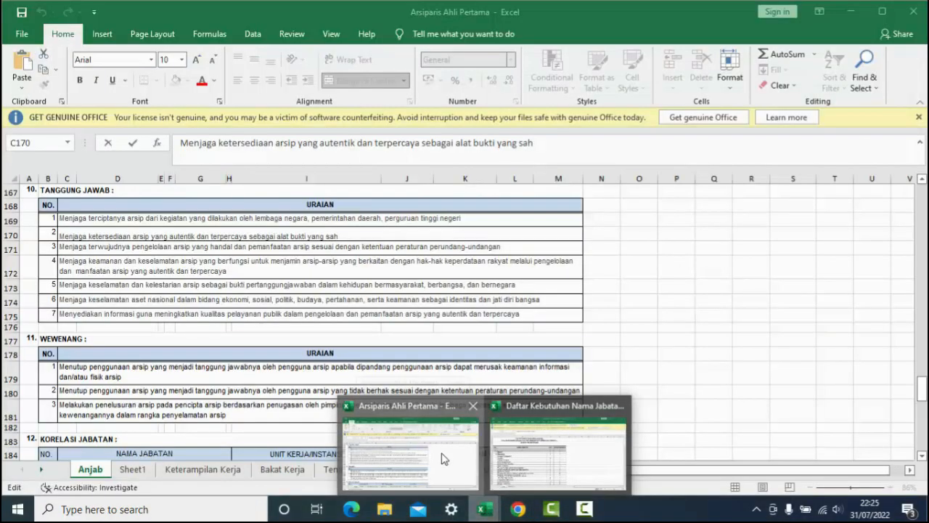
pyautogui.click(445, 459)
pyautogui.click(312, 248)
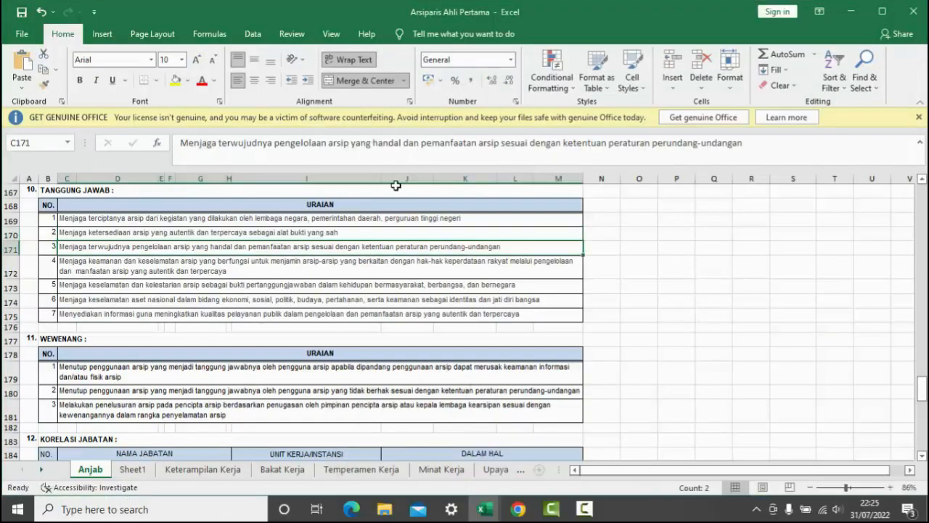
pyautogui.moveTo(748, 145); pyautogui.dragTo(175, 137)
pyautogui.hotkey('ctrl', 'c')
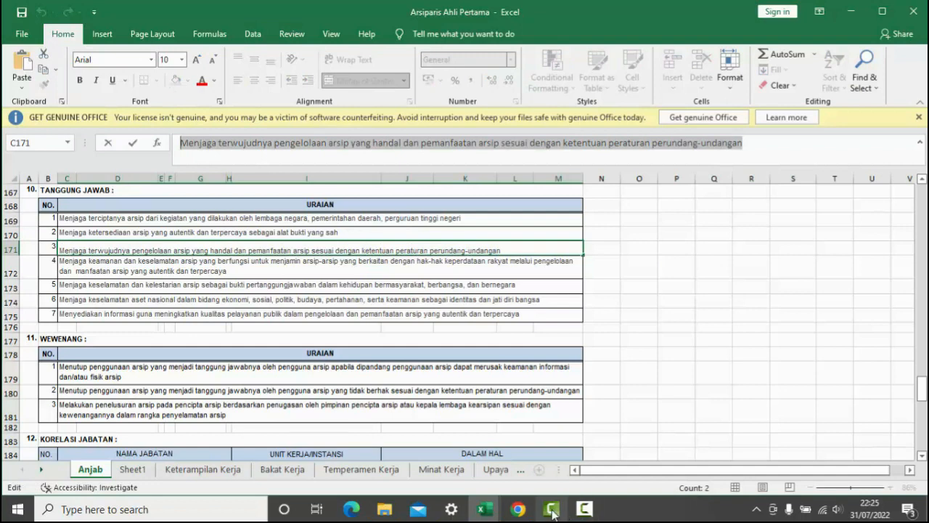
pyautogui.click(527, 512)
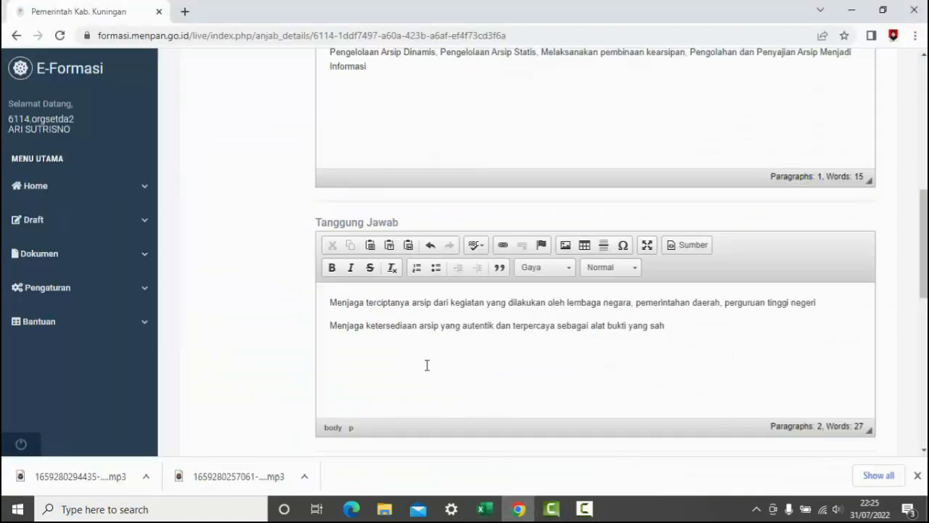
pyautogui.hotkey('ctrl', 'v')
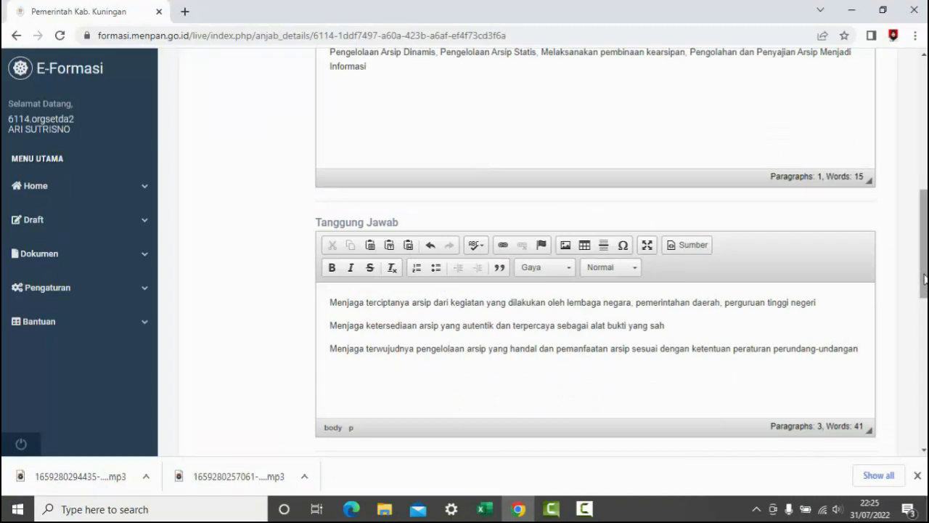
# - Copy the first WEWENANG entry, cell C179 of the Arsiparis Ahli Pertama workbook, into the form's Wewenang Jabatan field
pyautogui.moveTo(925, 279); pyautogui.dragTo(925, 350)
pyautogui.click(458, 316)
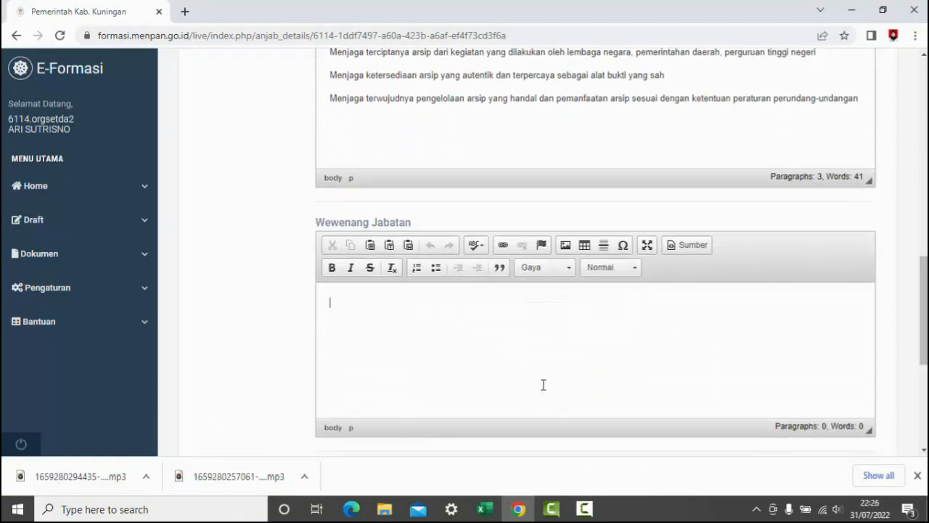
pyautogui.moveTo(485, 509)
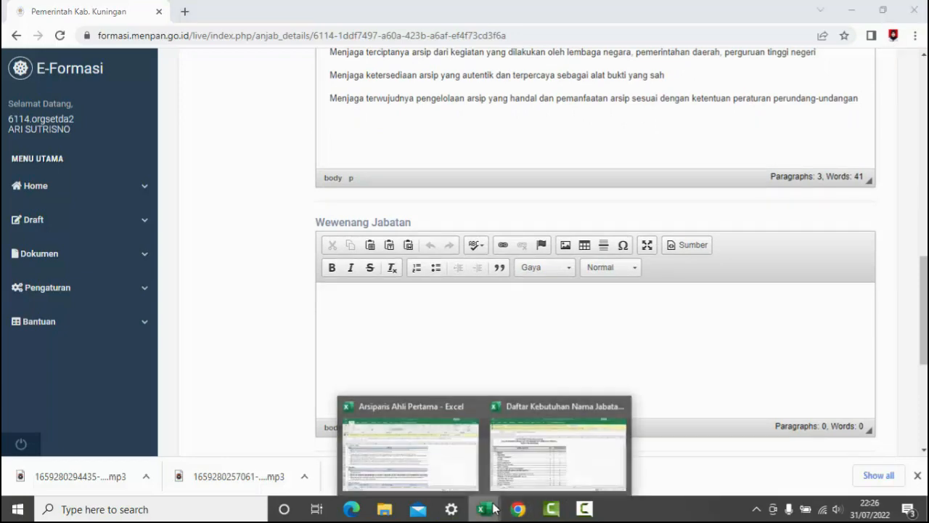
pyautogui.click(428, 462)
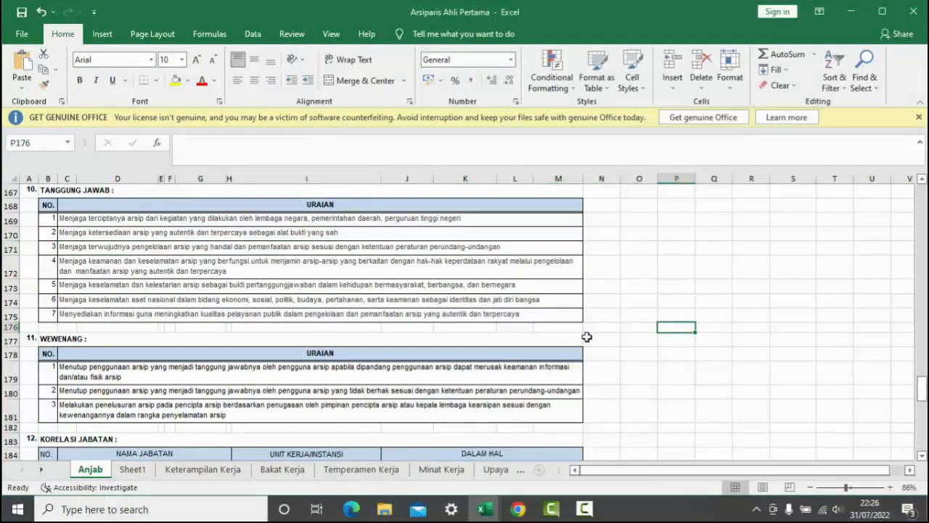
pyautogui.click(351, 369)
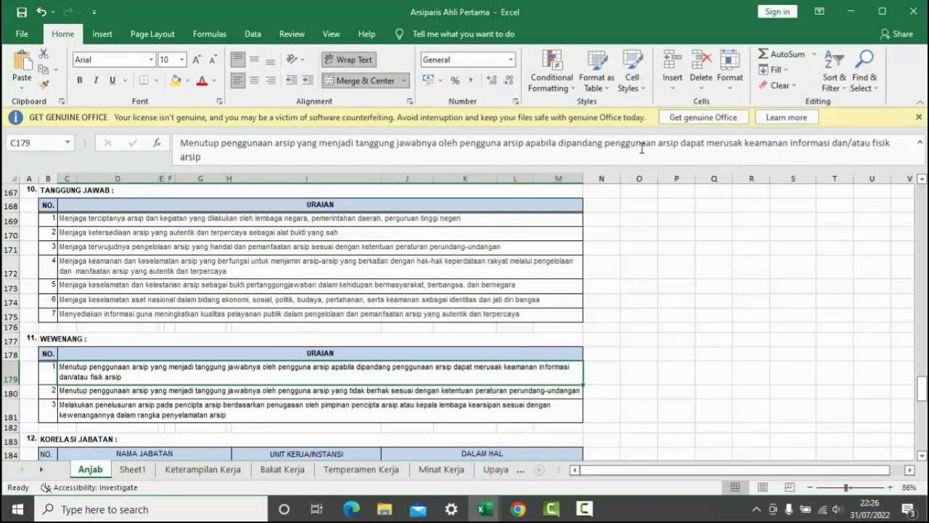
pyautogui.click(241, 160)
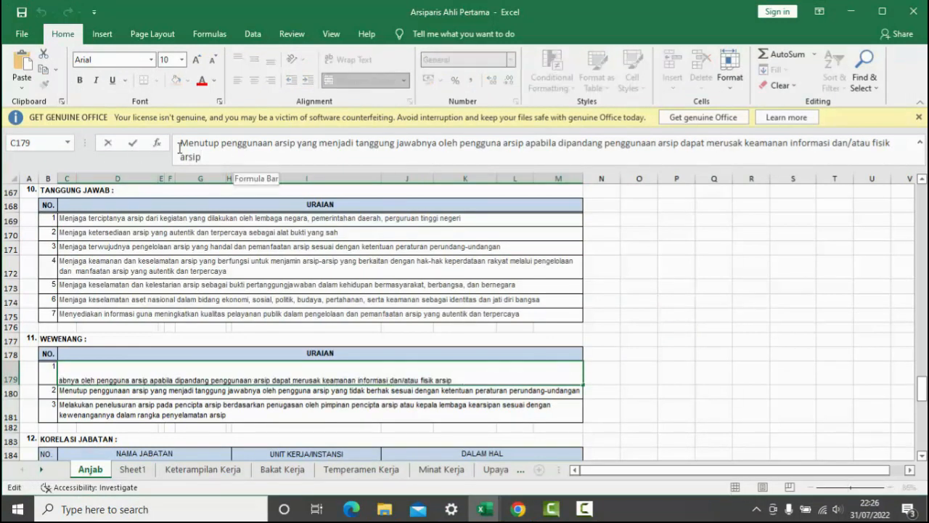
pyautogui.moveTo(179, 148); pyautogui.dragTo(146, 127)
pyautogui.hotkey('ctrl', 'c')
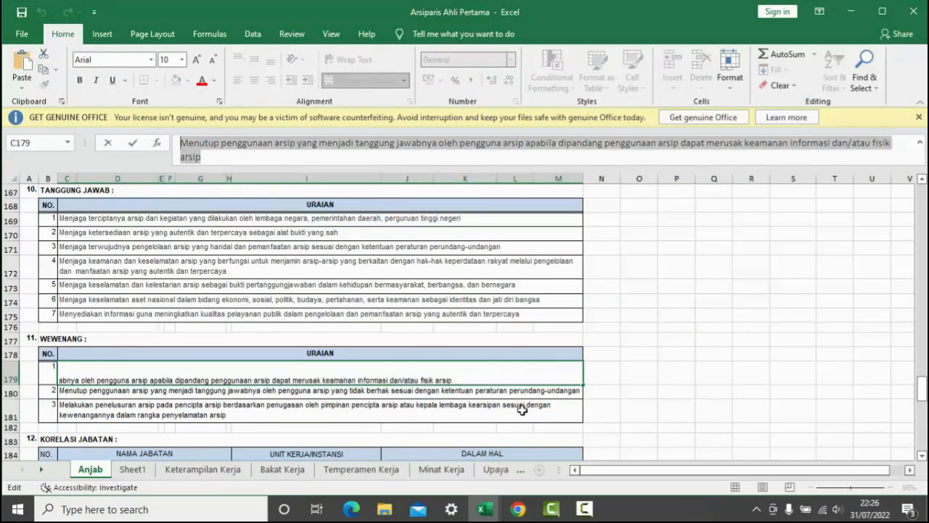
pyautogui.click(517, 509)
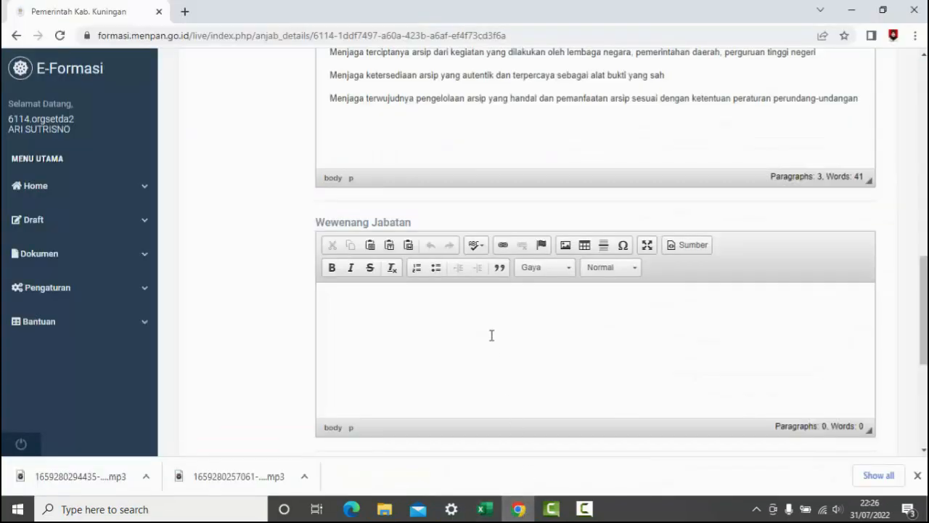
pyautogui.hotkey('ctrl', 'v')
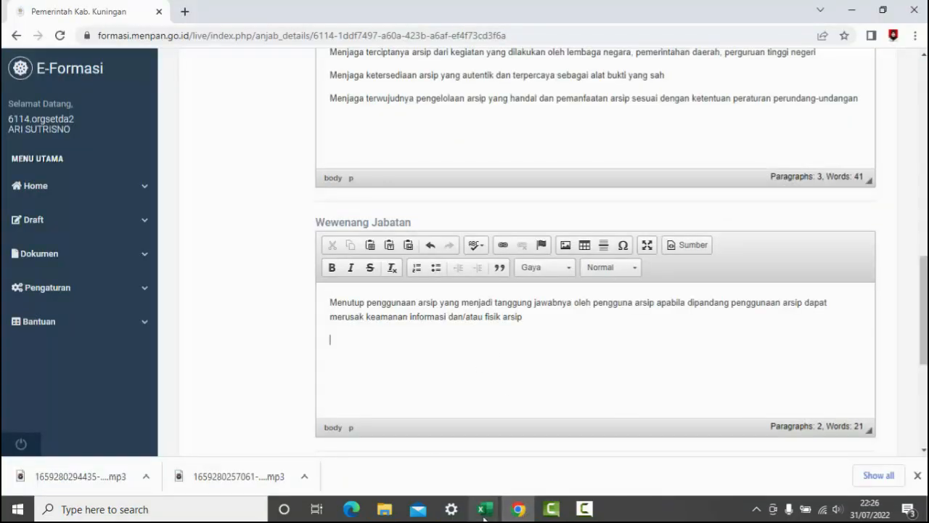
# - Add the workbook's second WEWENANG entry, cell C180, as a new paragraph in the form's Wewenang Jabatan field
pyautogui.moveTo(485, 509)
pyautogui.click(419, 468)
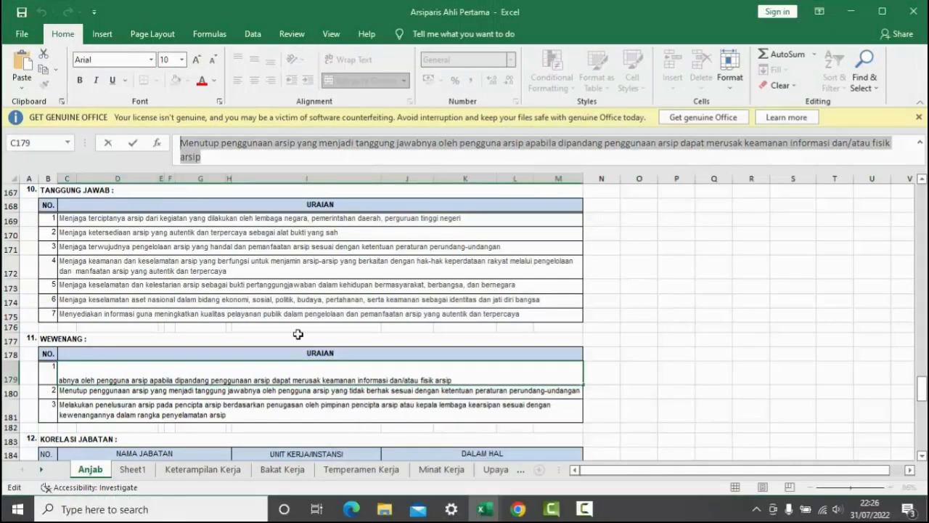
pyautogui.click(197, 392)
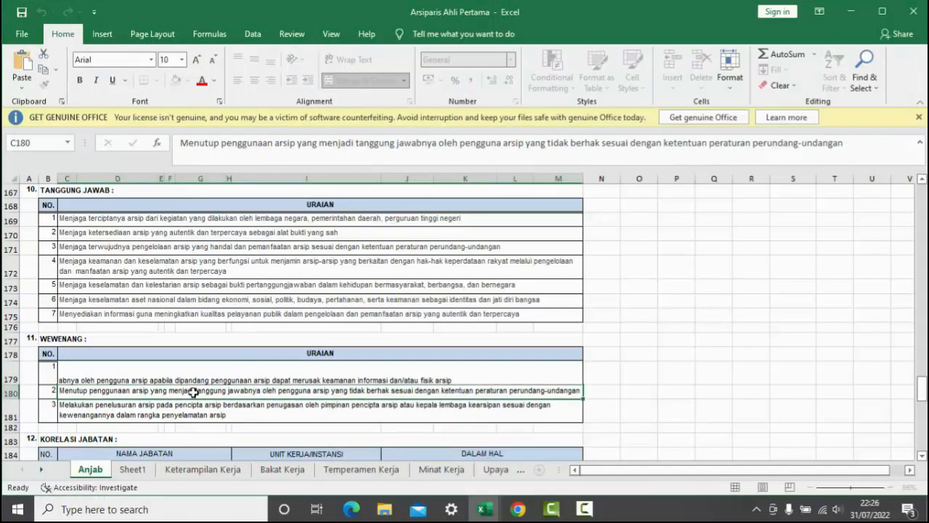
pyautogui.moveTo(842, 143); pyautogui.dragTo(180, 143)
pyautogui.hotkey('ctrl', 'c')
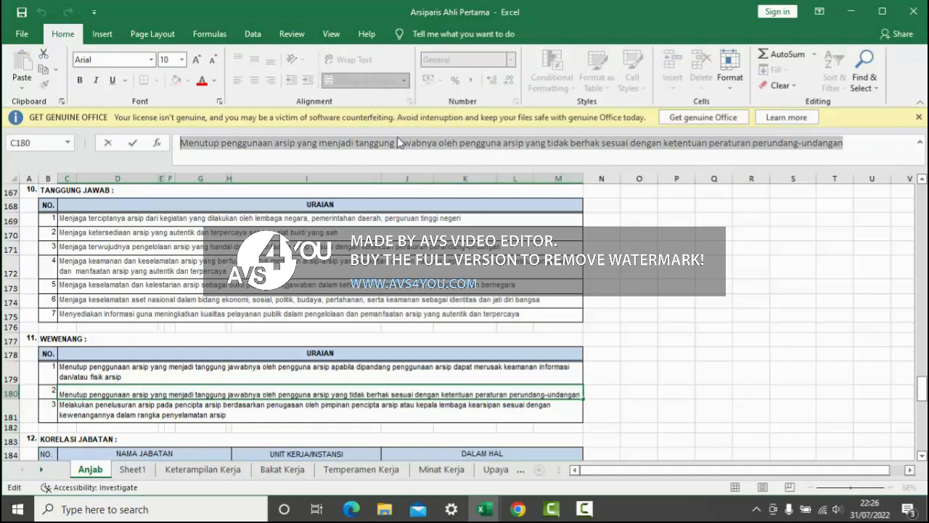
pyautogui.click(528, 512)
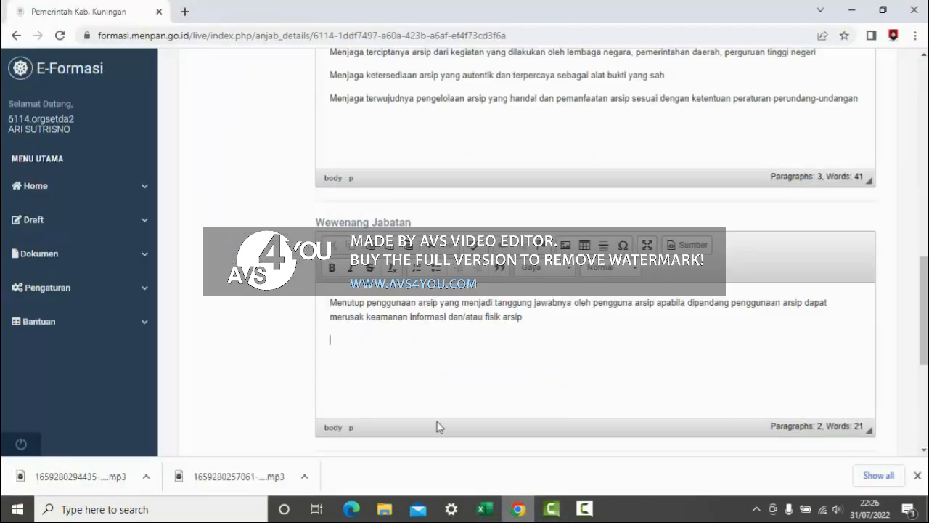
pyautogui.press('Return')
pyautogui.hotkey('ctrl', 'v')
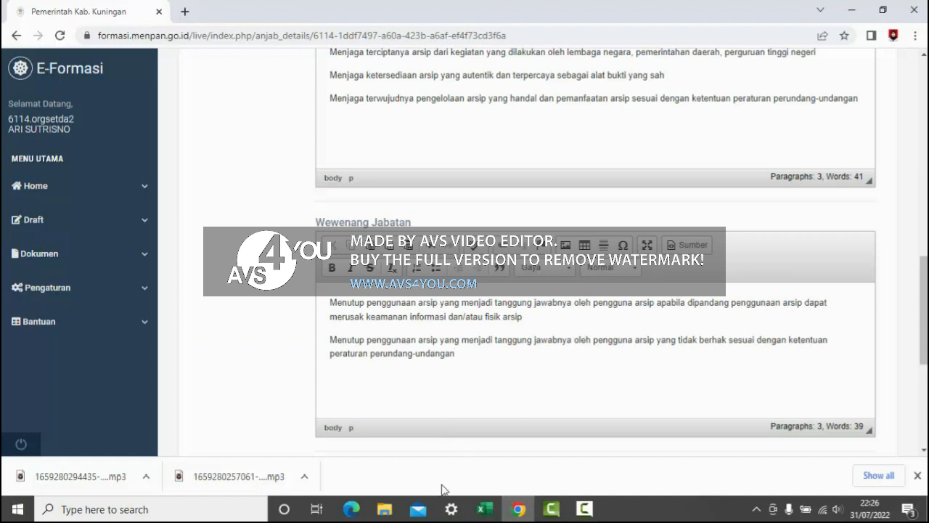
# - Add the workbook's third WEWENANG entry, cell C181, as a new paragraph in the form's Wewenang Jabatan field
pyautogui.moveTo(516, 514)
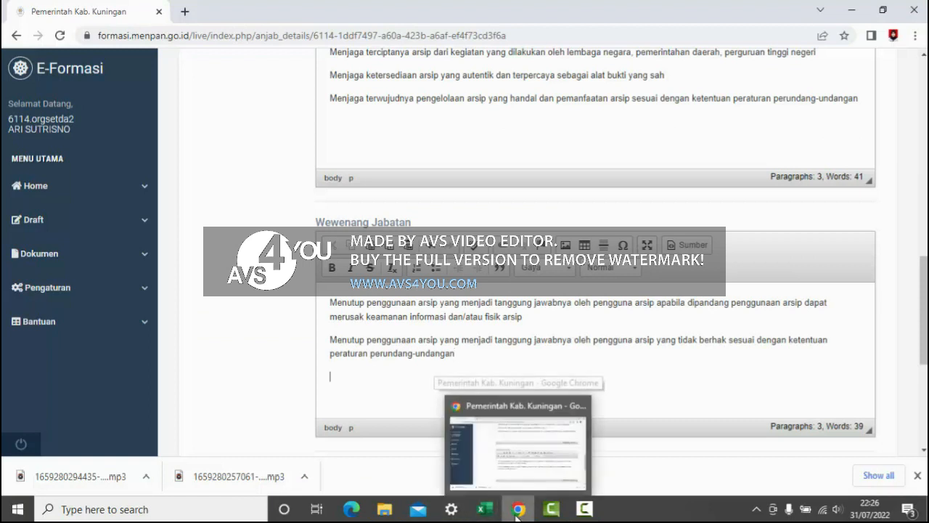
pyautogui.moveTo(485, 509)
pyautogui.click(409, 431)
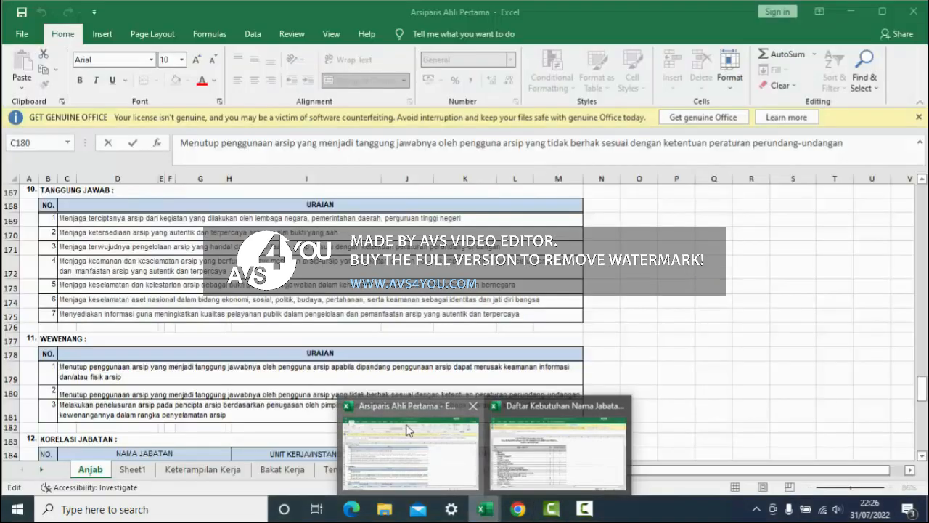
pyautogui.click(274, 413)
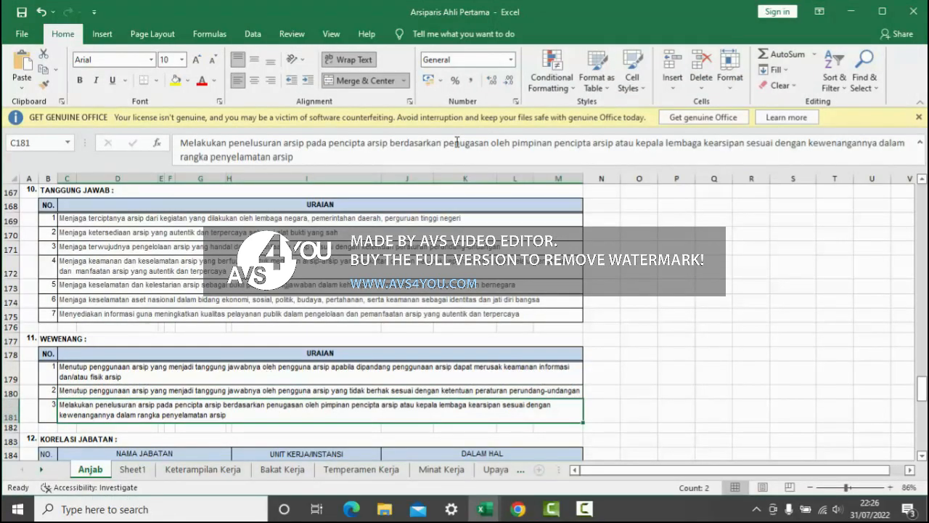
pyautogui.click(296, 158)
pyautogui.moveTo(295, 159); pyautogui.dragTo(210, 131)
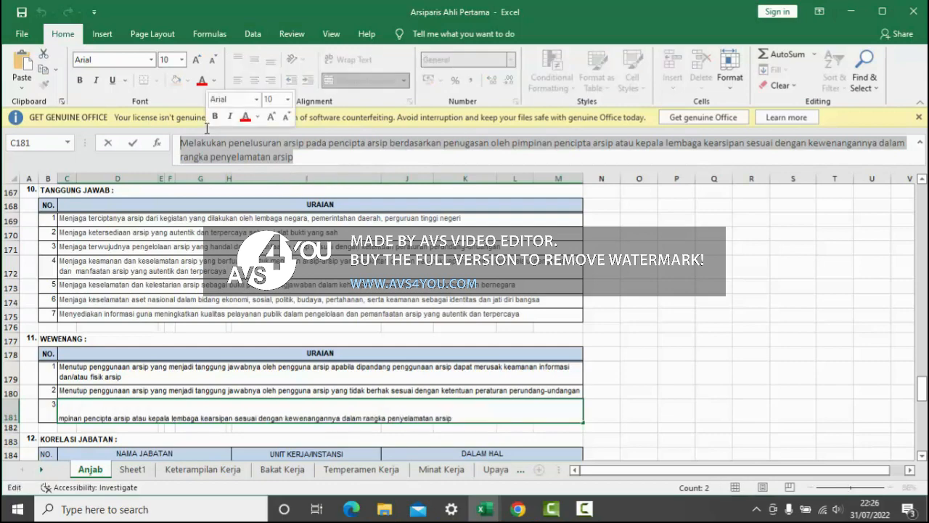
pyautogui.click(527, 512)
pyautogui.hotkey('ctrl', 'v')
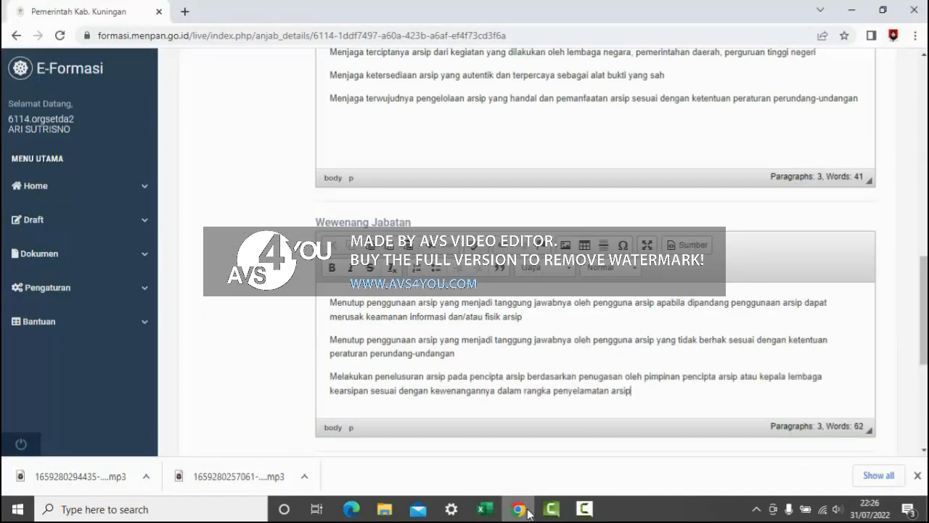
# - Check the workbook around the WEWENANG section for further information, and save the main form with Butir Informasi Lain left empty
pyautogui.moveTo(924, 354); pyautogui.dragTo(842, 431)
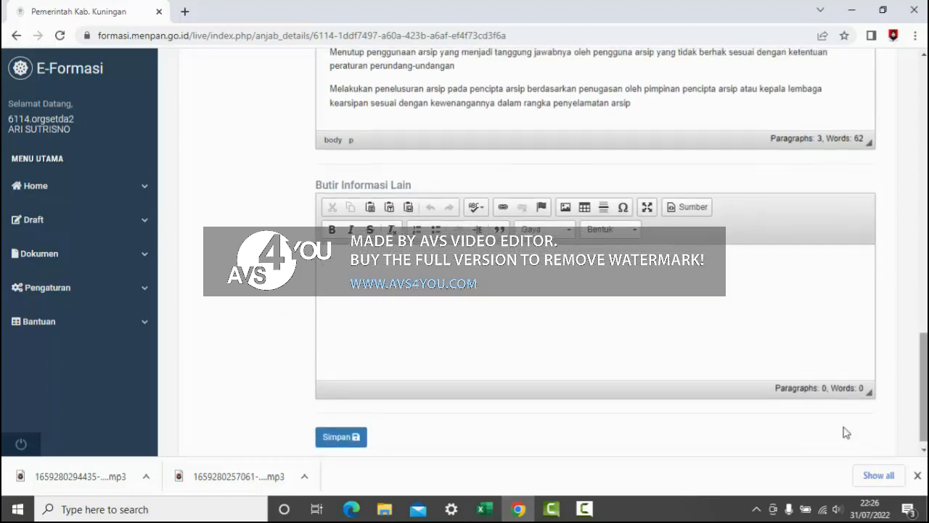
pyautogui.moveTo(490, 503)
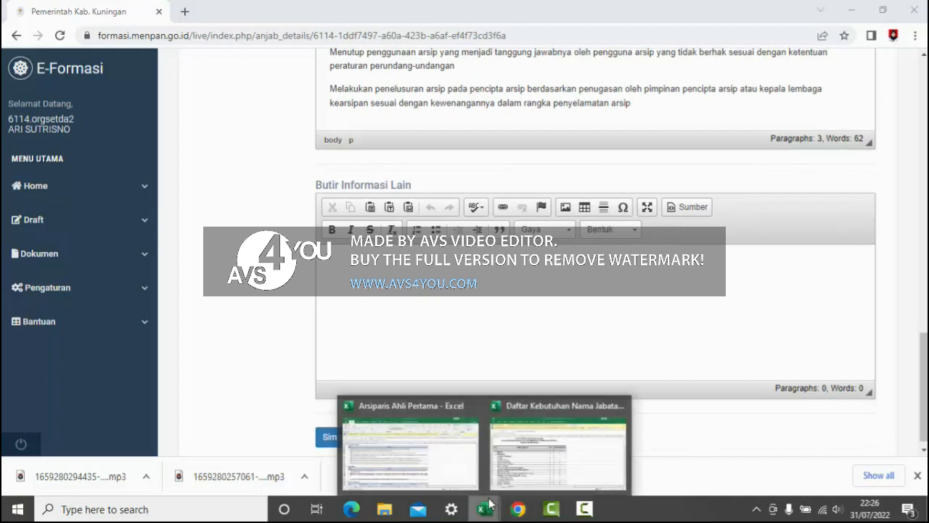
pyautogui.click(417, 466)
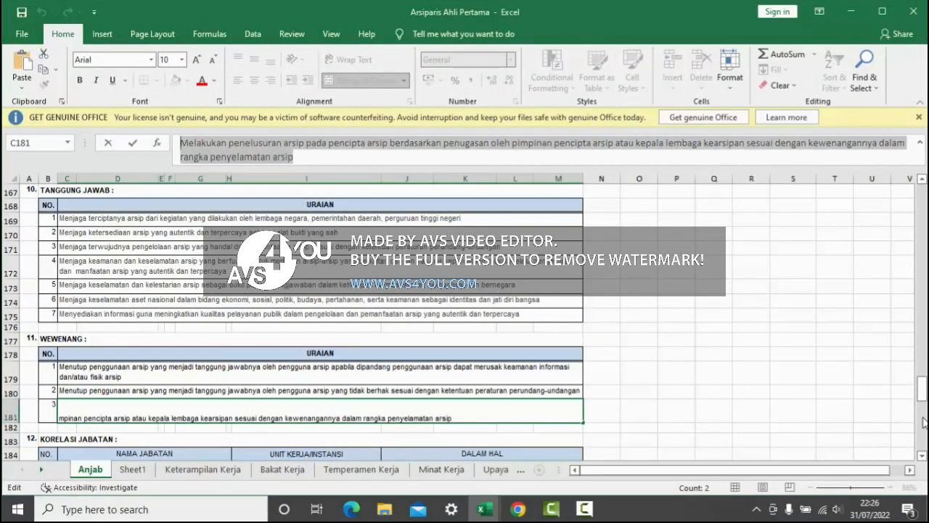
pyautogui.moveTo(923, 396)
pyautogui.mouseDown()
pyautogui.moveTo(925, 448)
pyautogui.moveTo(922, 392)
pyautogui.mouseUp()
pyautogui.click(485, 509)
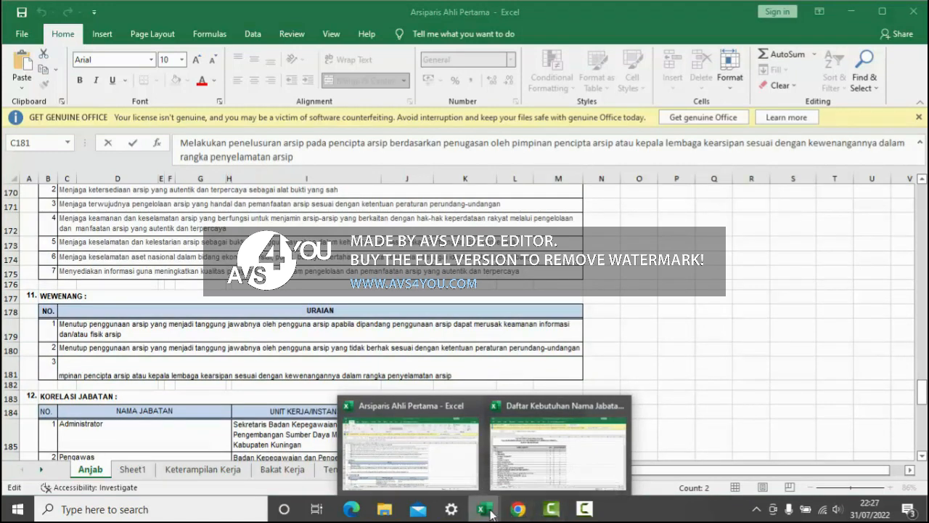
pyautogui.click(518, 508)
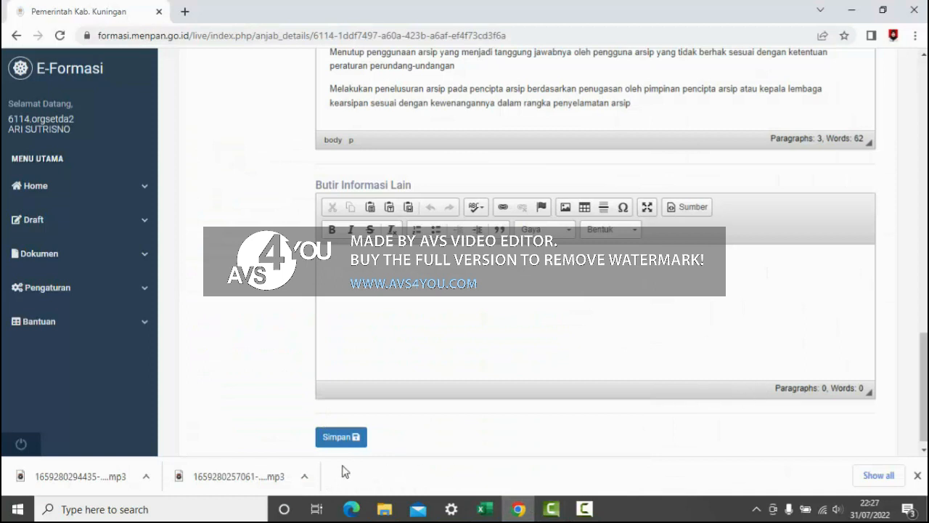
pyautogui.click(340, 438)
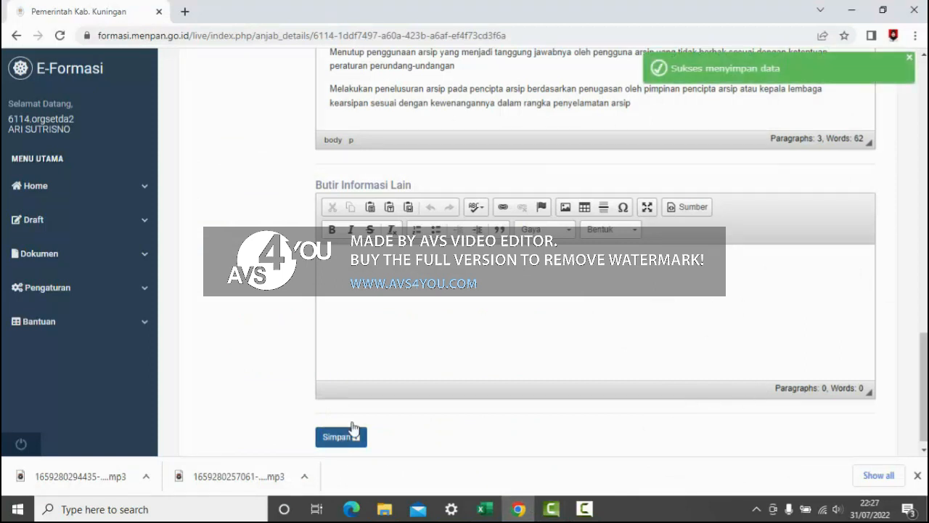
pyautogui.click(910, 57)
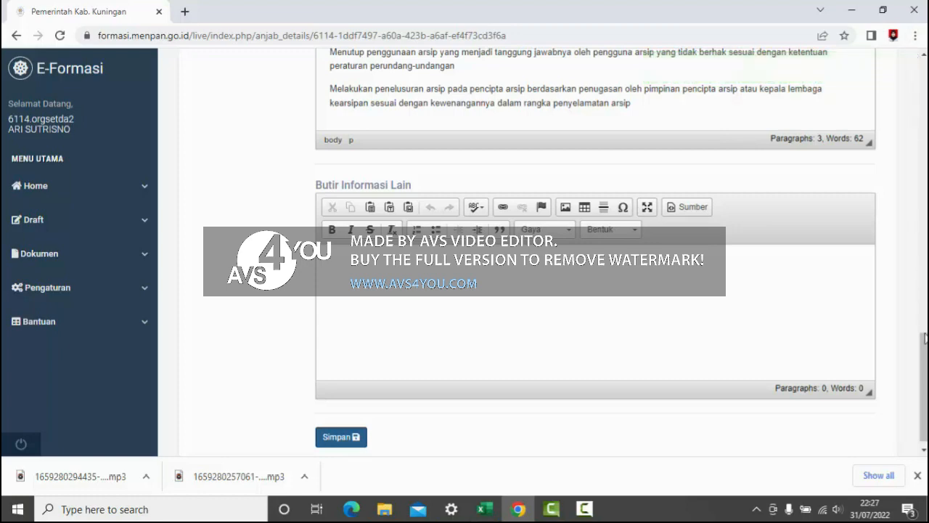
# - Open a new entry form in the Bahan Kerja section, ready to fill in Deskripsi bahan kerja
pyautogui.moveTo(924, 338); pyautogui.dragTo(924, 56)
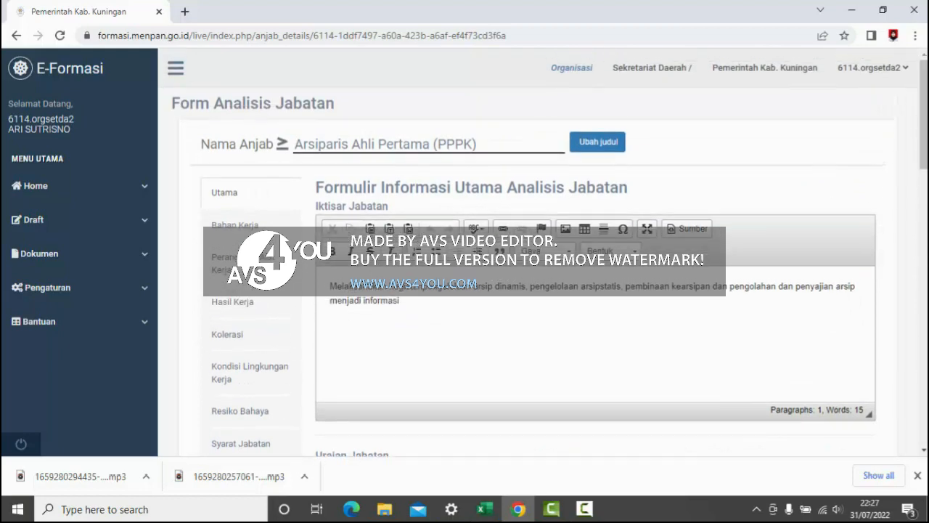
pyautogui.click(242, 228)
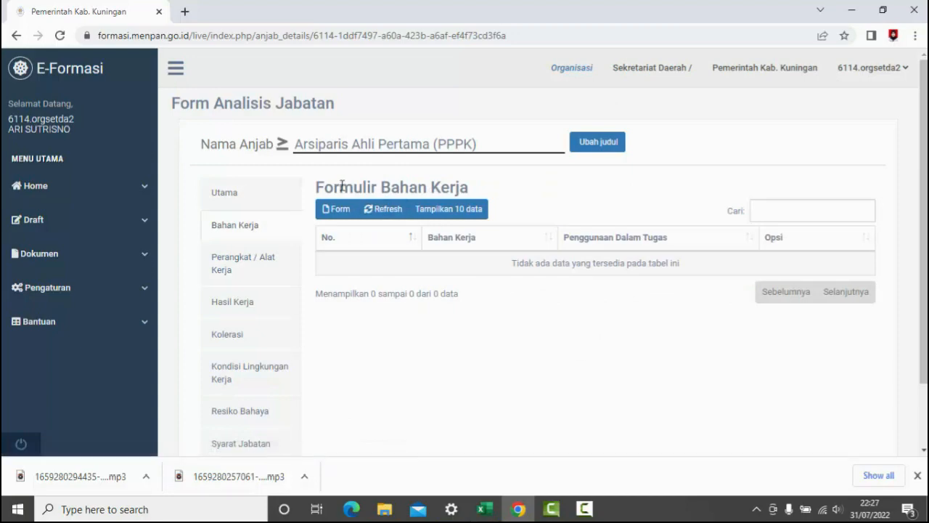
pyautogui.click(329, 217)
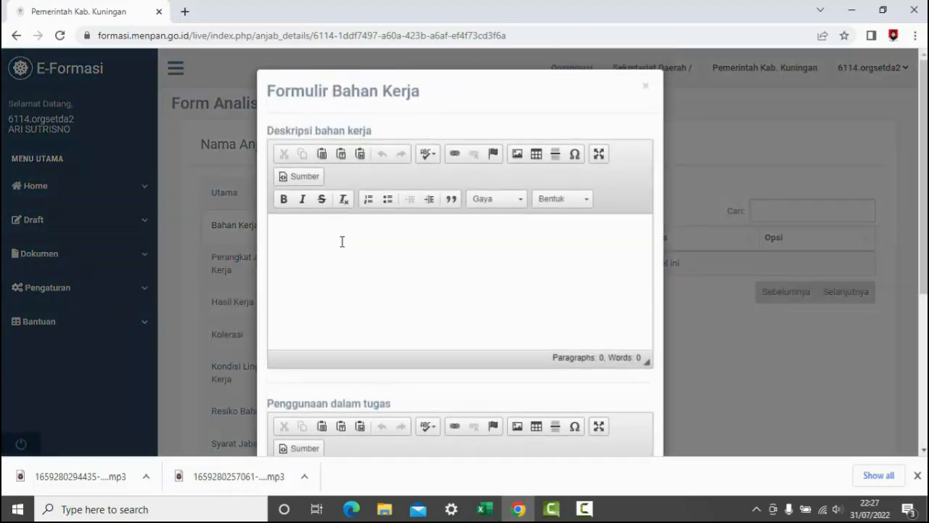
pyautogui.click(342, 242)
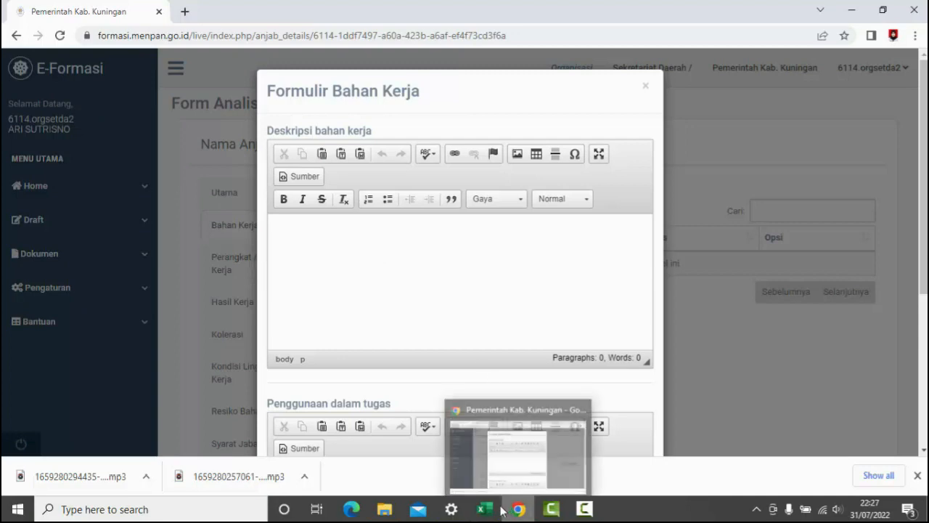
# - Copy the workbook's first BAHAN KERJA entry, "Surat, naskah, buku, dokumen atau berkas" in cell C136, into the Deskripsi bahan kerja field
pyautogui.moveTo(487, 510)
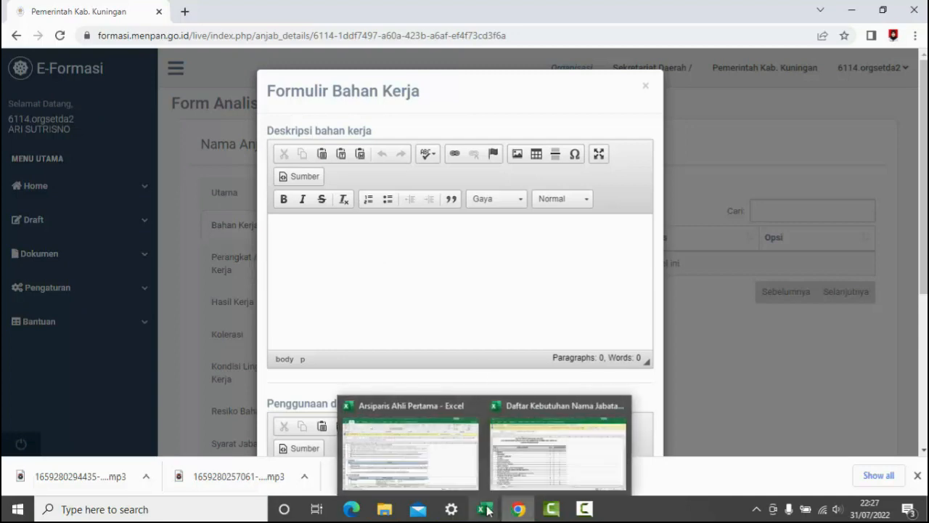
pyautogui.click(427, 450)
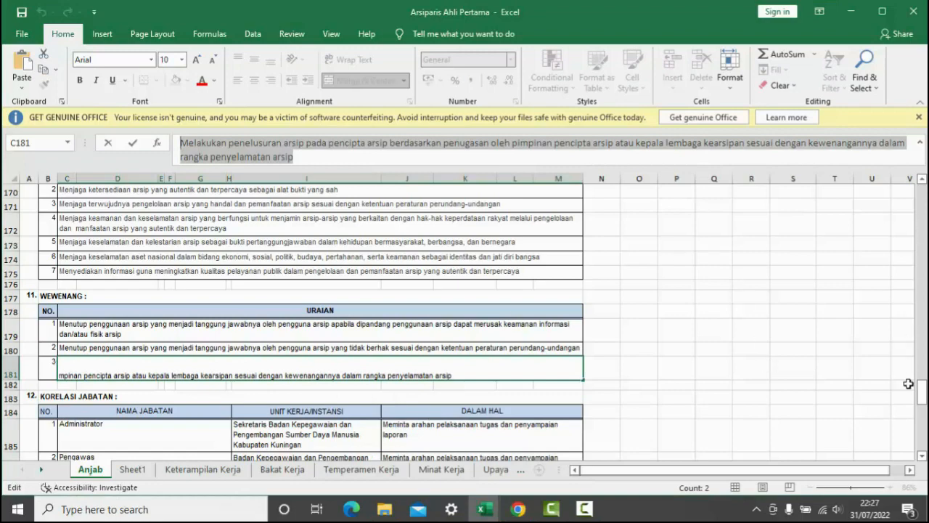
pyautogui.moveTo(923, 399); pyautogui.dragTo(922, 417)
pyautogui.moveTo(922, 420); pyautogui.dragTo(923, 340)
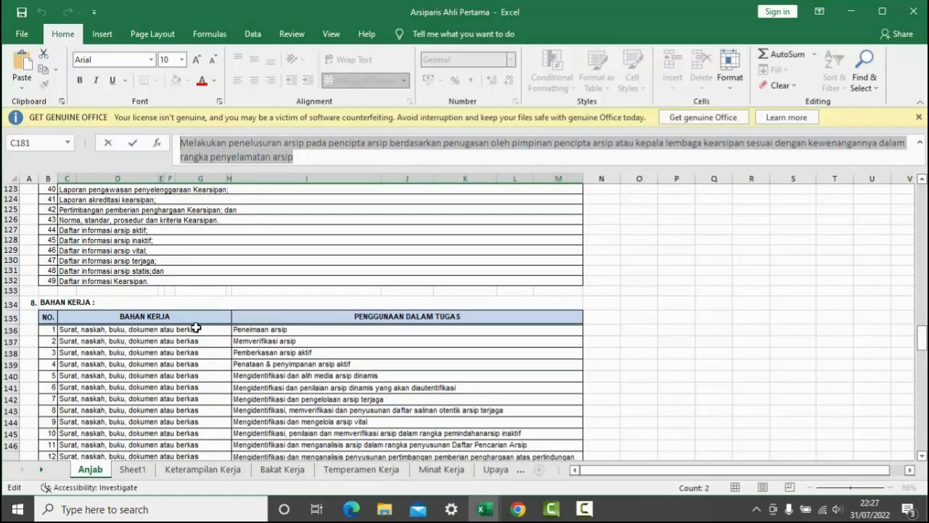
pyautogui.click(196, 329)
pyautogui.moveTo(359, 143); pyautogui.dragTo(179, 137)
pyautogui.hotkey('ctrl', 'c')
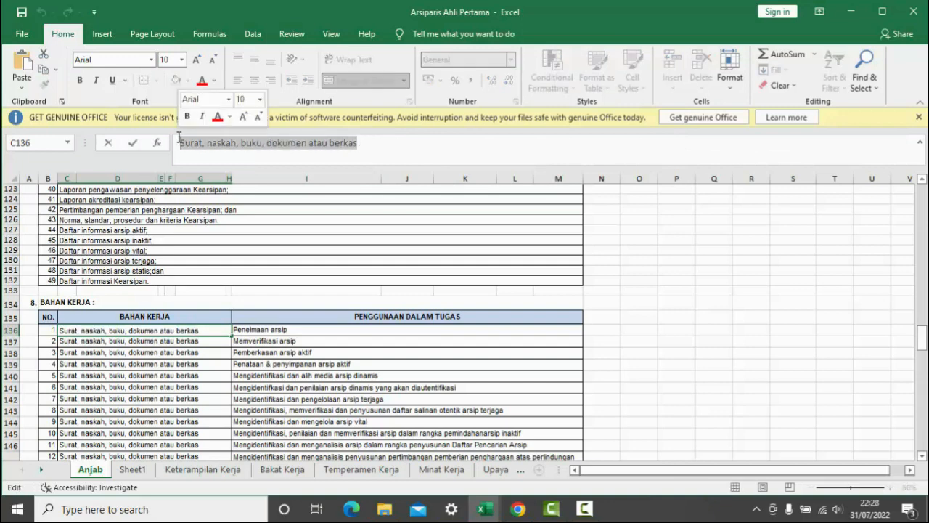
pyautogui.click(518, 509)
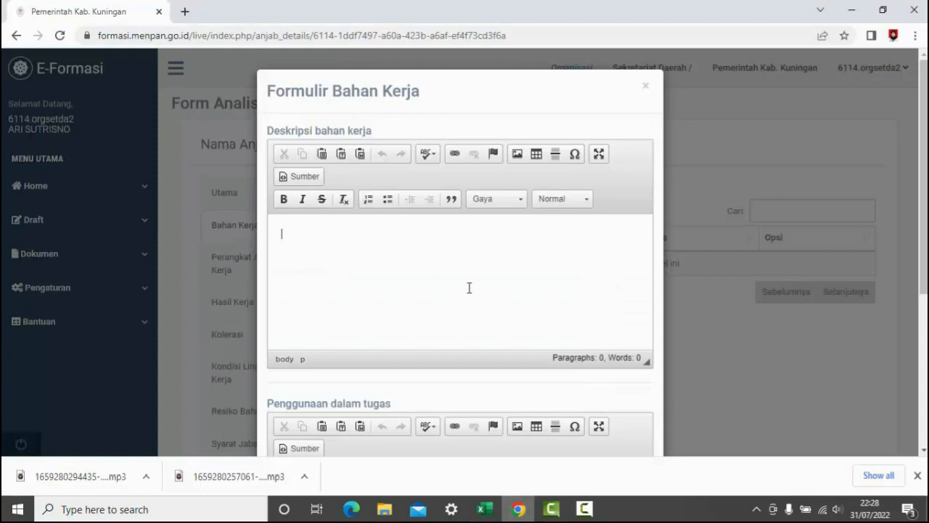
pyautogui.hotkey('ctrl', 'v')
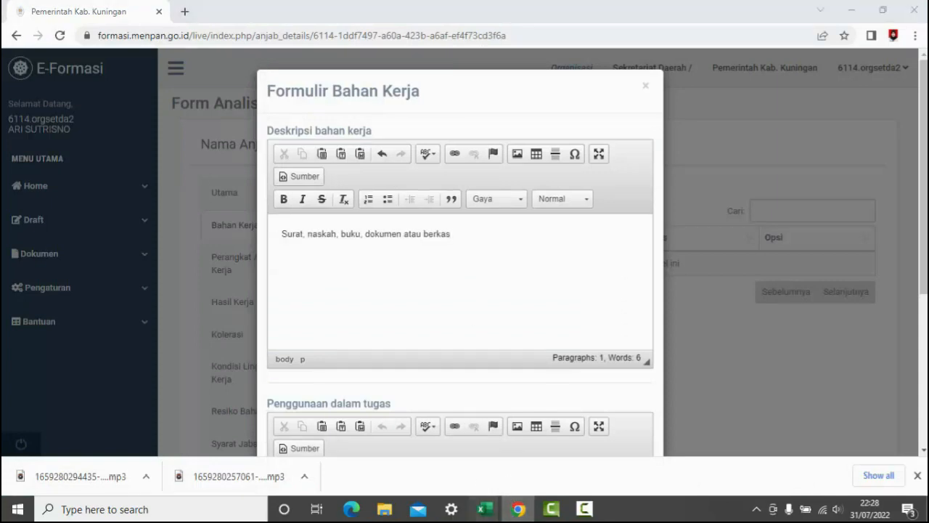
# - Try to copy cell I136 of the workbook into the Penggunaan dalam tugas field, and clear the pasted text
pyautogui.moveTo(476, 513)
pyautogui.click(424, 462)
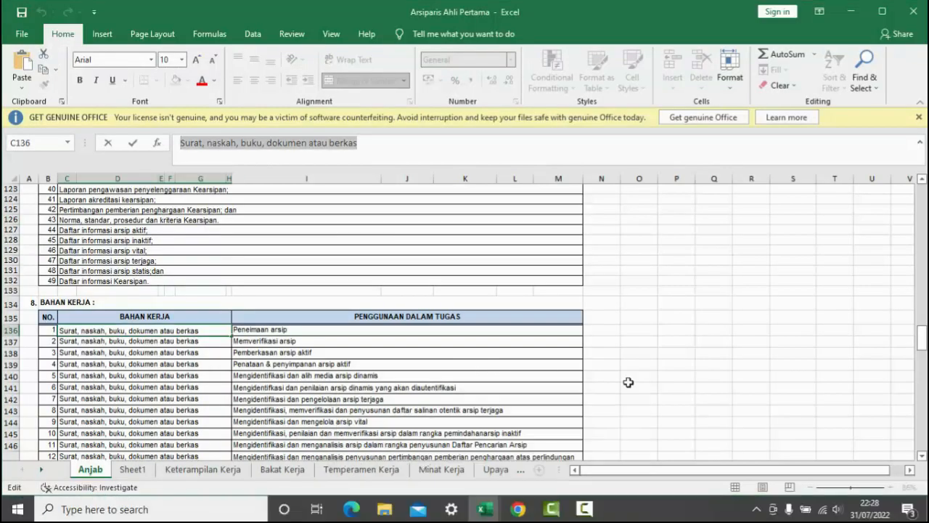
pyautogui.moveTo(924, 345)
pyautogui.mouseDown()
pyautogui.moveTo(924, 360)
pyautogui.moveTo(924, 346)
pyautogui.mouseUp()
pyautogui.click(291, 327)
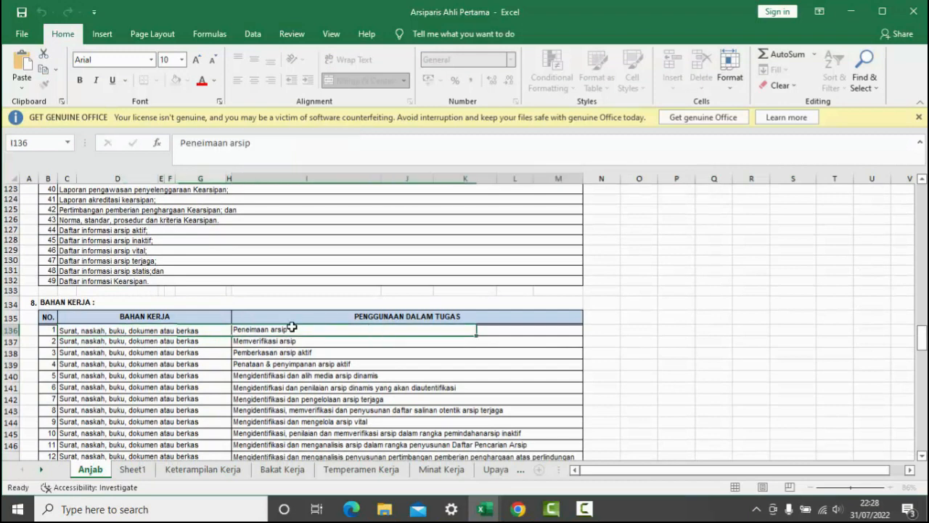
pyautogui.moveTo(267, 146); pyautogui.dragTo(181, 135)
pyautogui.click(180, 136)
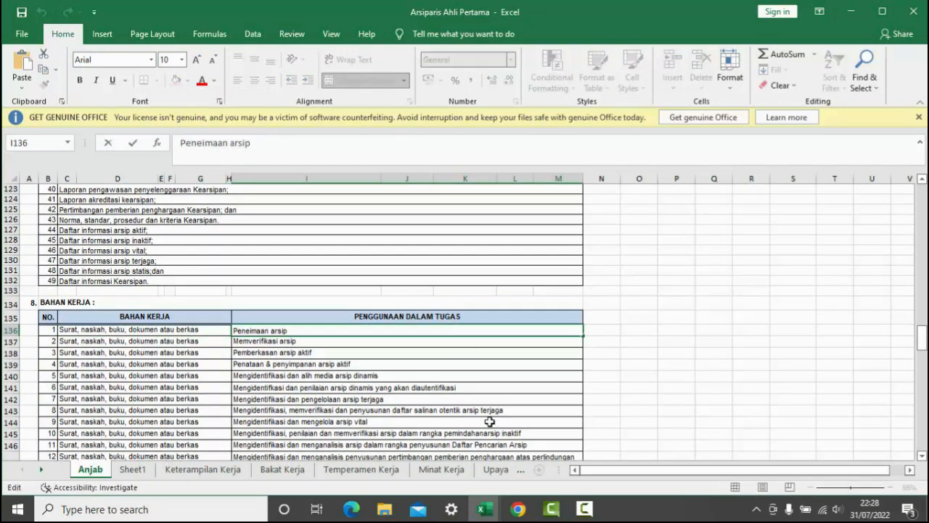
pyautogui.click(518, 509)
pyautogui.moveTo(925, 242); pyautogui.dragTo(925, 331)
pyautogui.click(448, 358)
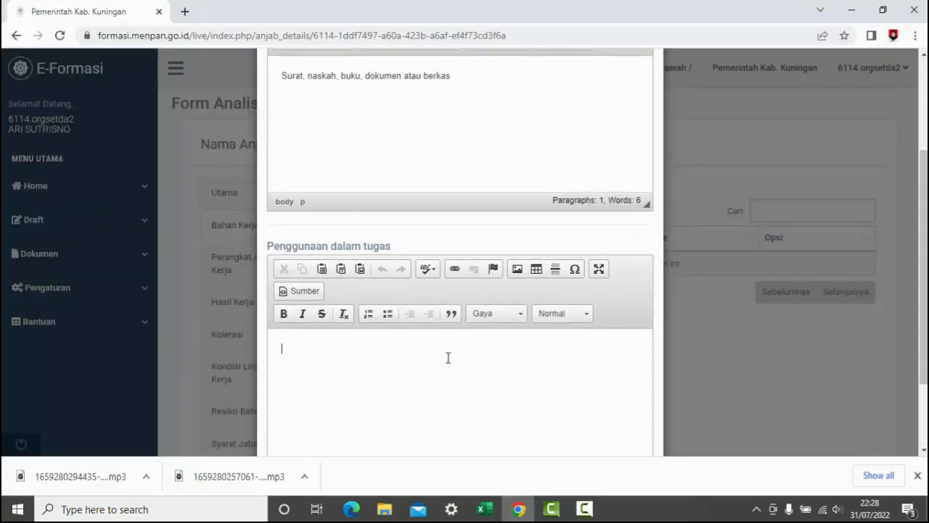
pyautogui.hotkey('ctrl', 'v')
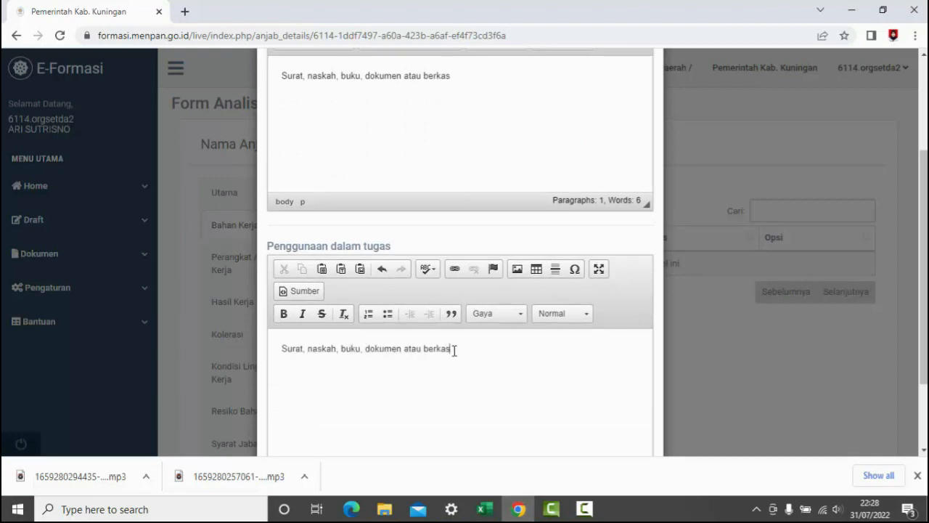
pyautogui.moveTo(454, 351); pyautogui.dragTo(253, 334)
pyautogui.press('BackSpace')
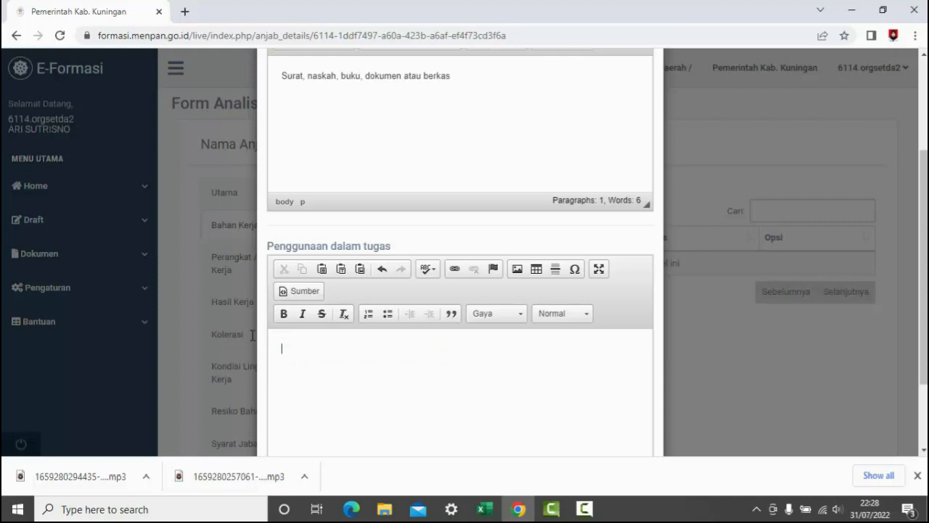
# - Copy the first PENGGUNAAN DALAM TUGAS entry, "Peneimaan arsip" in cell I136, into the form's Penggunaan dalam tugas field
pyautogui.click(484, 507)
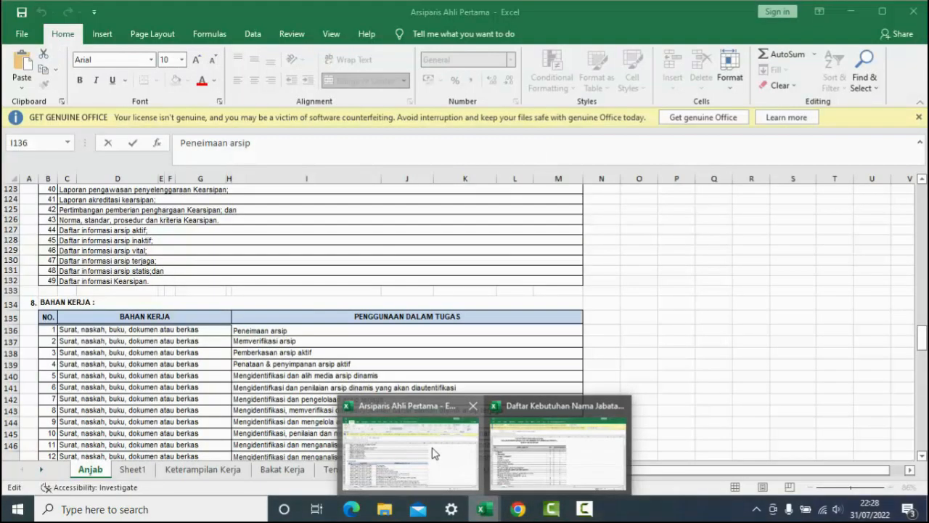
pyautogui.click(435, 453)
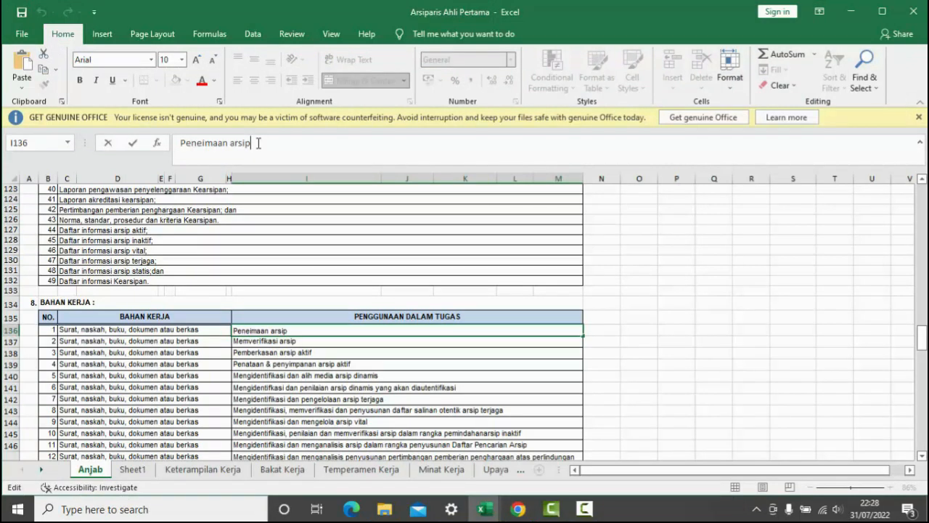
pyautogui.moveTo(256, 143); pyautogui.dragTo(158, 135)
pyautogui.hotkey('ctrl', 'c')
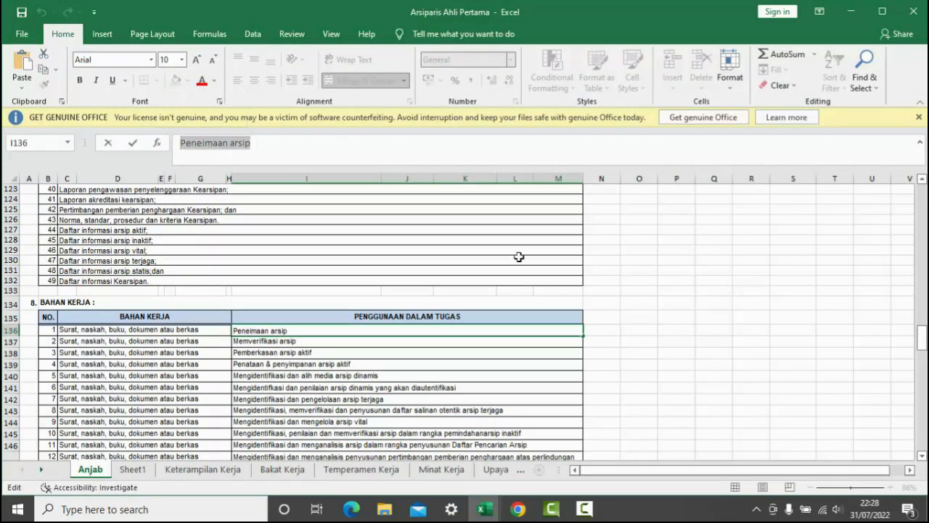
pyautogui.click(517, 509)
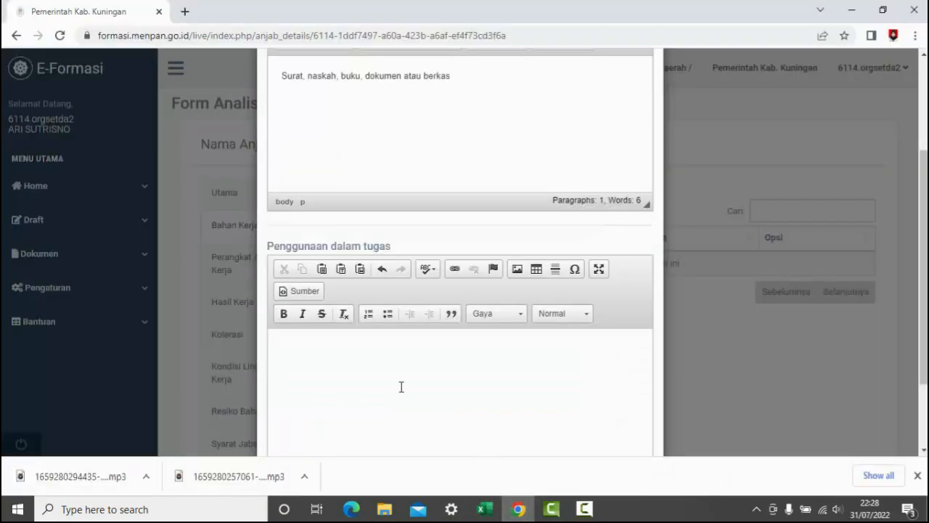
pyautogui.hotkey('ctrl', 'v')
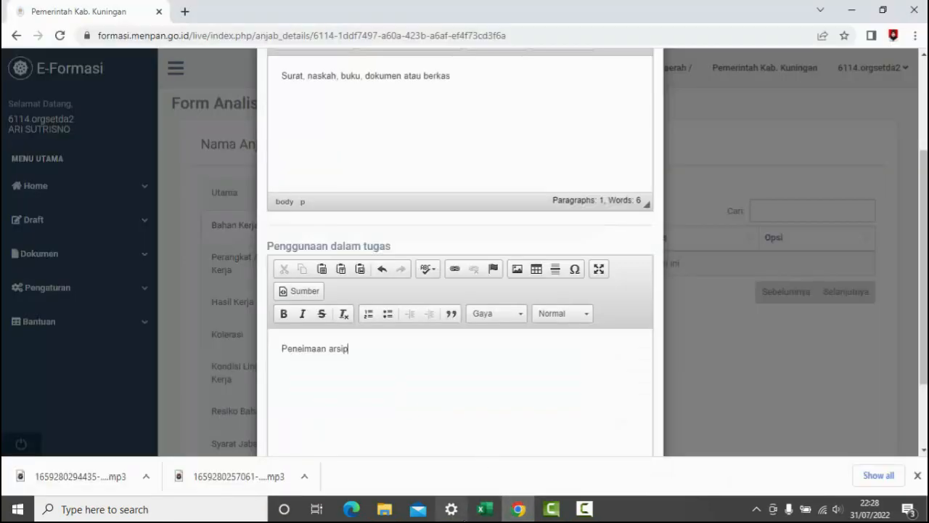
# - Copy the second PENGGUNAAN DALAM TUGAS entry, "Memverifikasi arsip" in workbook cell I137, onto a new line of the form's Penggunaan dalam tugas field
pyautogui.moveTo(485, 509)
pyautogui.click(426, 471)
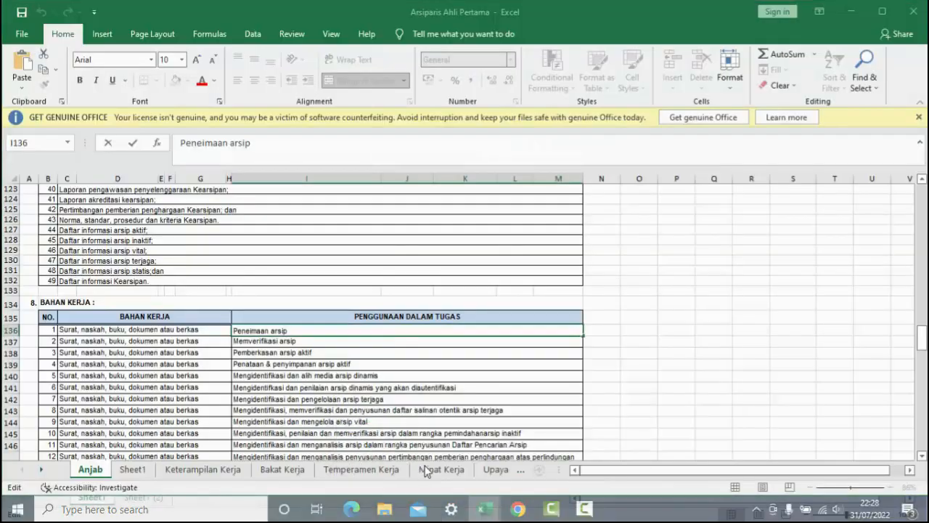
pyautogui.click(300, 340)
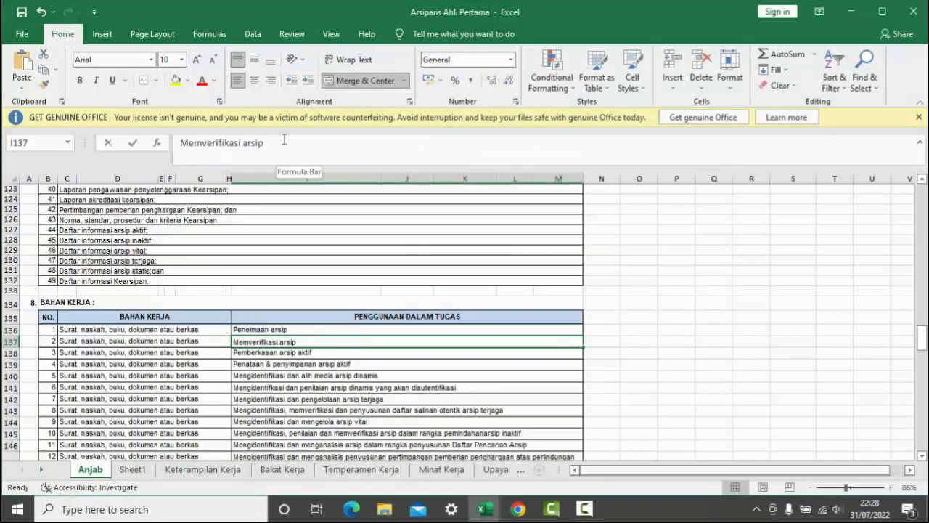
pyautogui.moveTo(284, 143); pyautogui.dragTo(185, 136)
pyautogui.hotkey('ctrl', 'c')
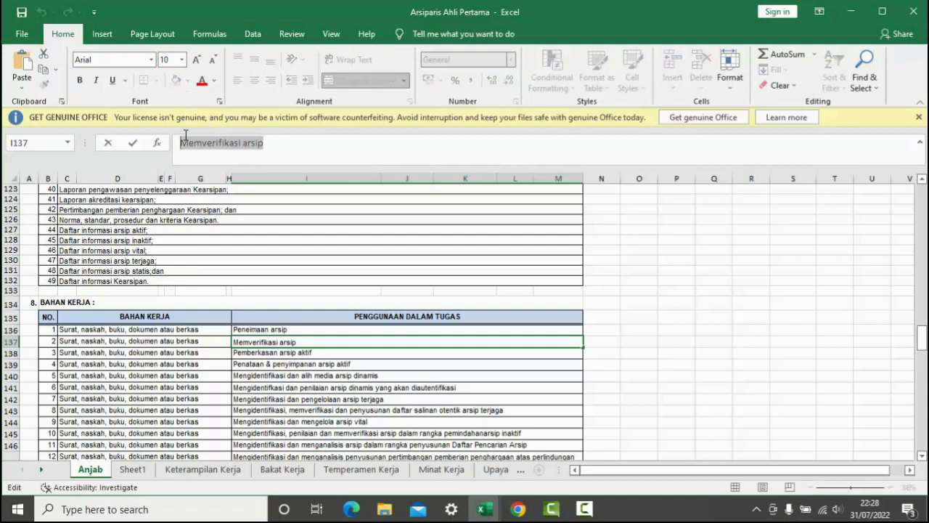
pyautogui.click(518, 509)
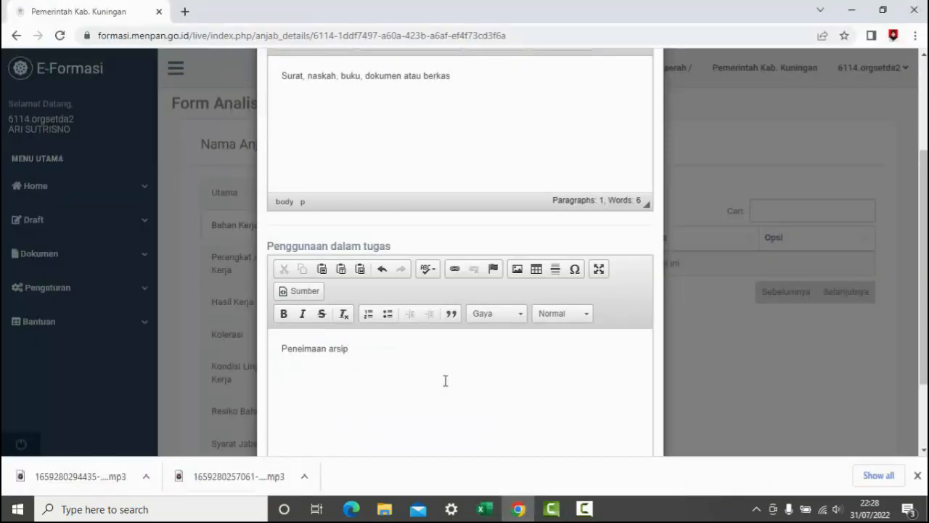
pyautogui.press('Return')
pyautogui.hotkey('ctrl', 'v')
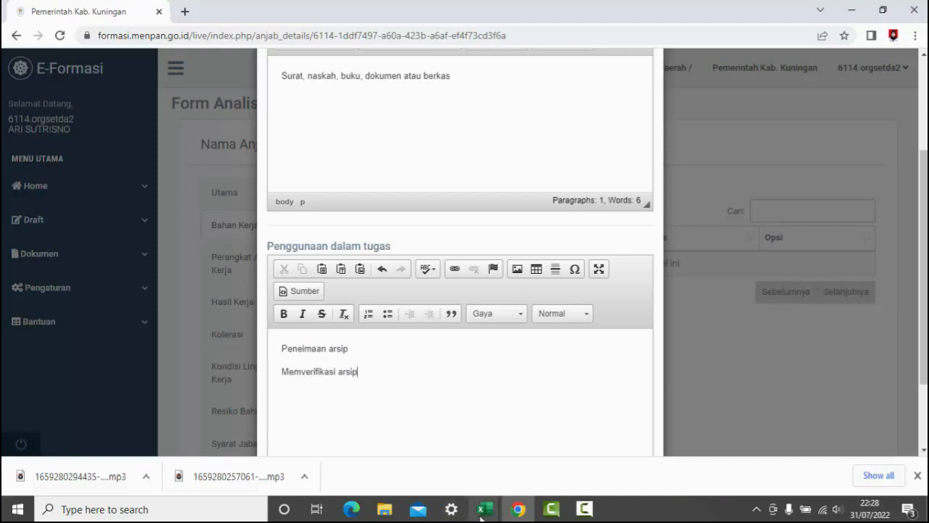
# - Copy "Pemberkasan arsip aktif" from workbook cell I138 onto a third line of the form's Penggunaan dalam tugas field
pyautogui.moveTo(485, 509)
pyautogui.click(397, 473)
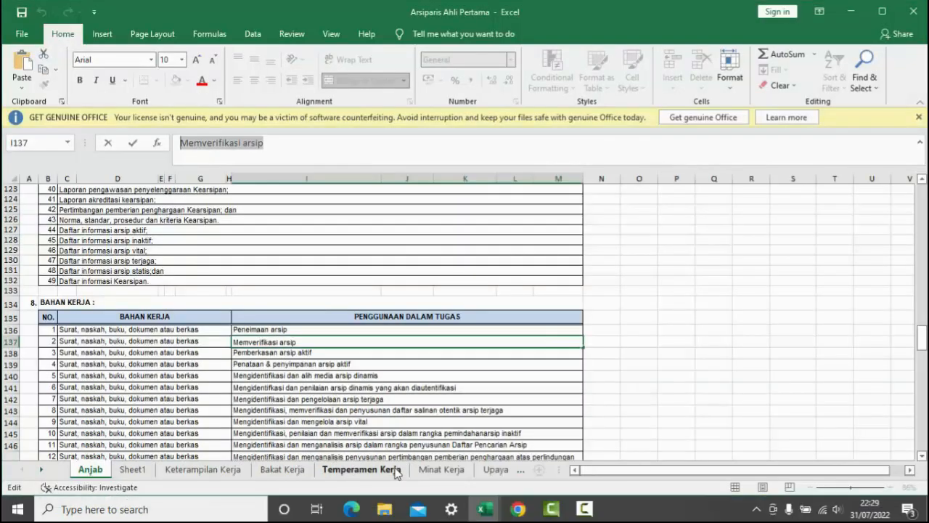
pyautogui.click(301, 350)
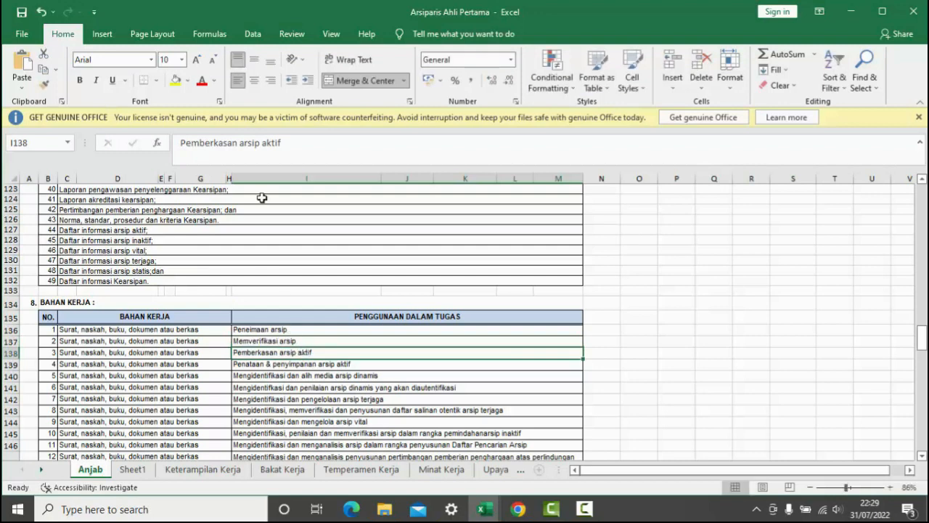
pyautogui.moveTo(288, 143); pyautogui.dragTo(185, 138)
pyautogui.hotkey('ctrl', 'c')
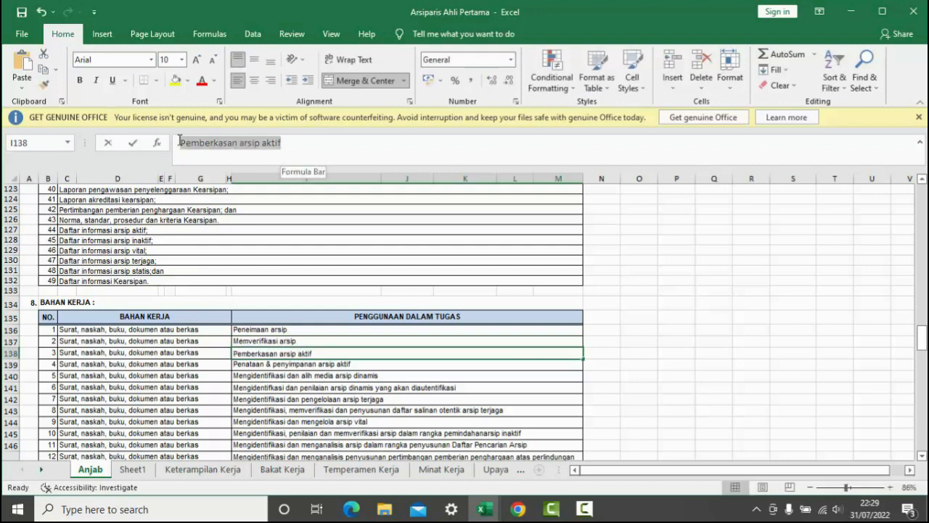
pyautogui.click(518, 509)
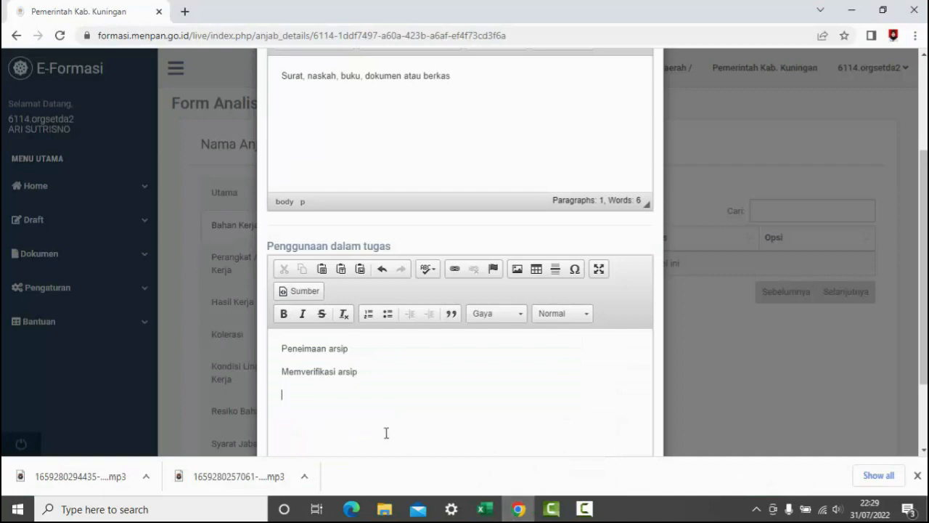
pyautogui.hotkey('ctrl', 'v')
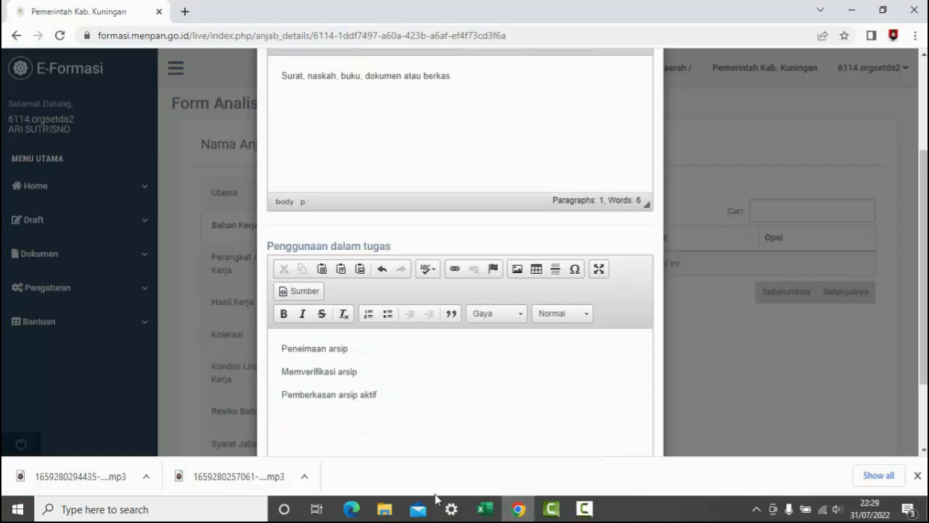
# - Add "Penataan & penyimpanan arsip aktif" from workbook cell I139 as the fourth line of Penggunaan dalam tugas, and save the Bahan Kerja entry
pyautogui.moveTo(485, 509)
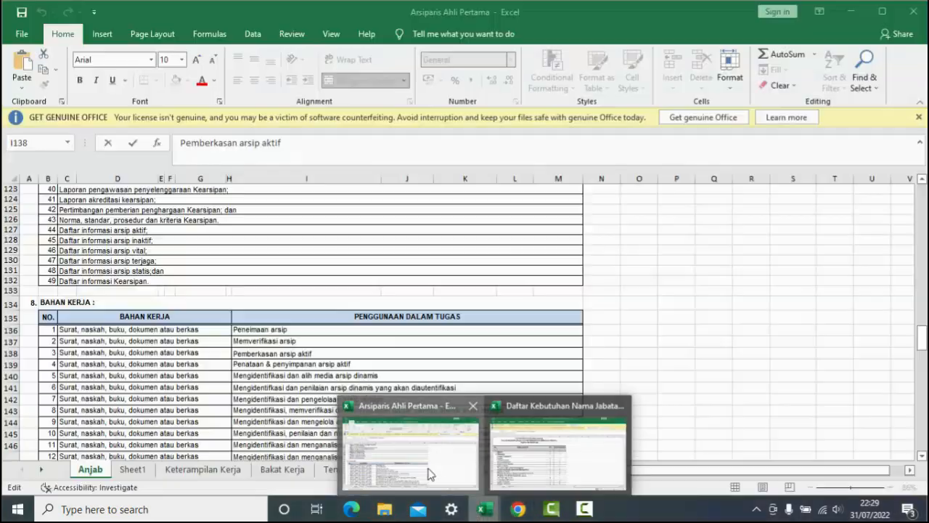
pyautogui.click(430, 473)
pyautogui.click(350, 363)
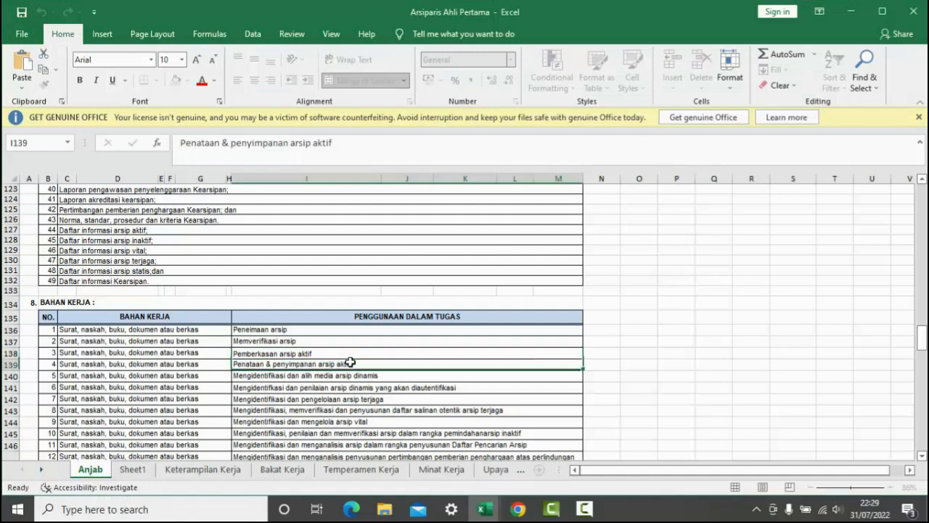
pyautogui.moveTo(344, 142); pyautogui.dragTo(176, 138)
pyautogui.hotkey('ctrl', 'c')
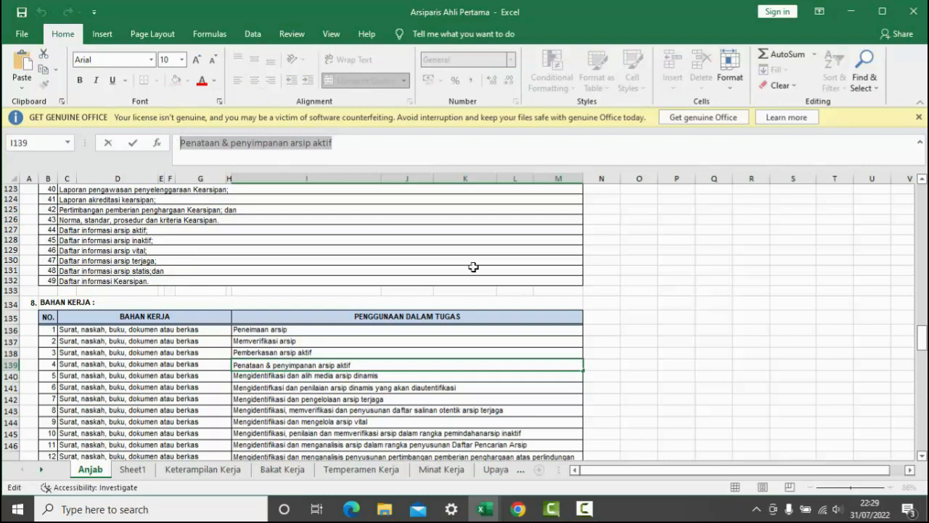
pyautogui.click(512, 512)
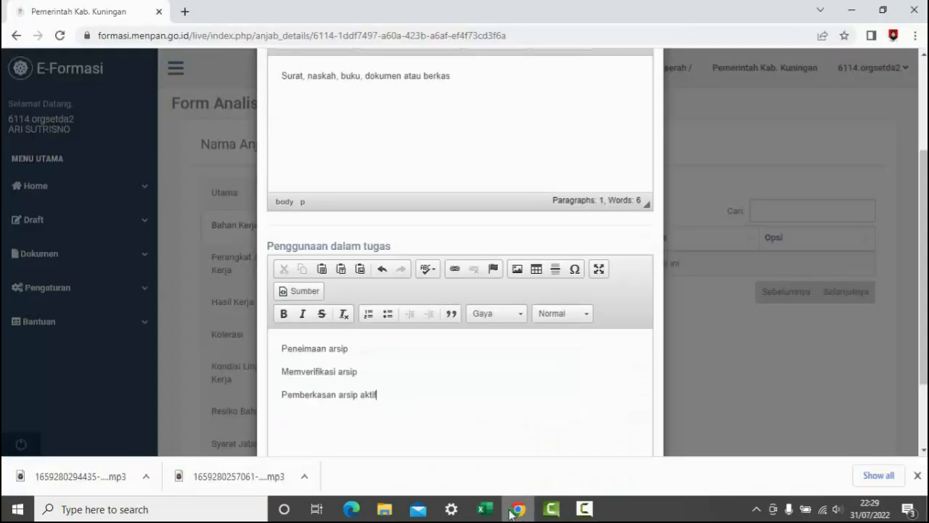
pyautogui.hotkey('ctrl', 'v')
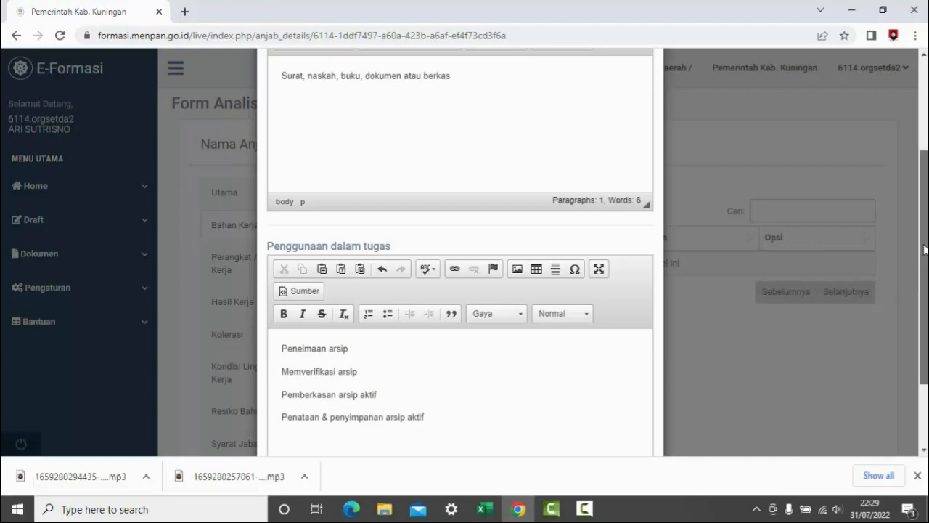
pyautogui.moveTo(925, 305); pyautogui.dragTo(922, 363)
pyautogui.click(624, 411)
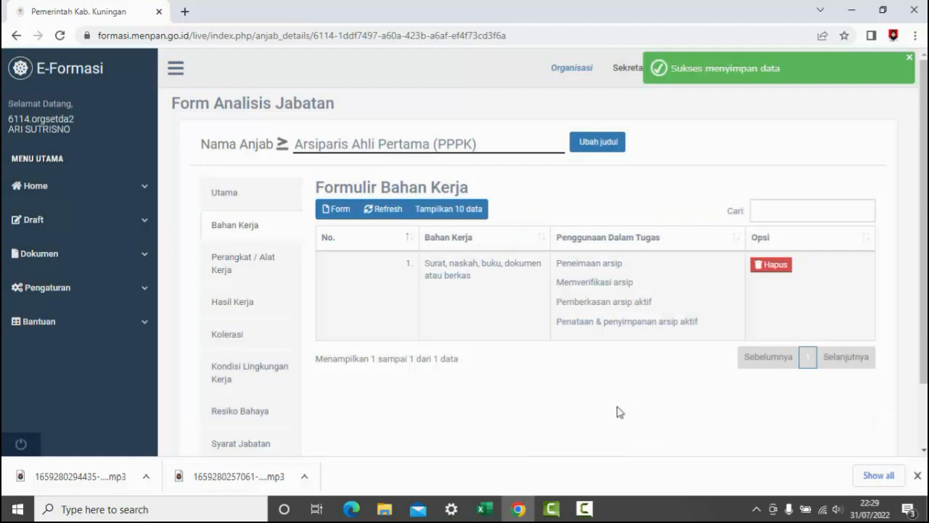
# - Open a new entry form in the Perangkat / Alat Kerja section, ready to fill in Perangkat/Alat kerja
pyautogui.click(240, 273)
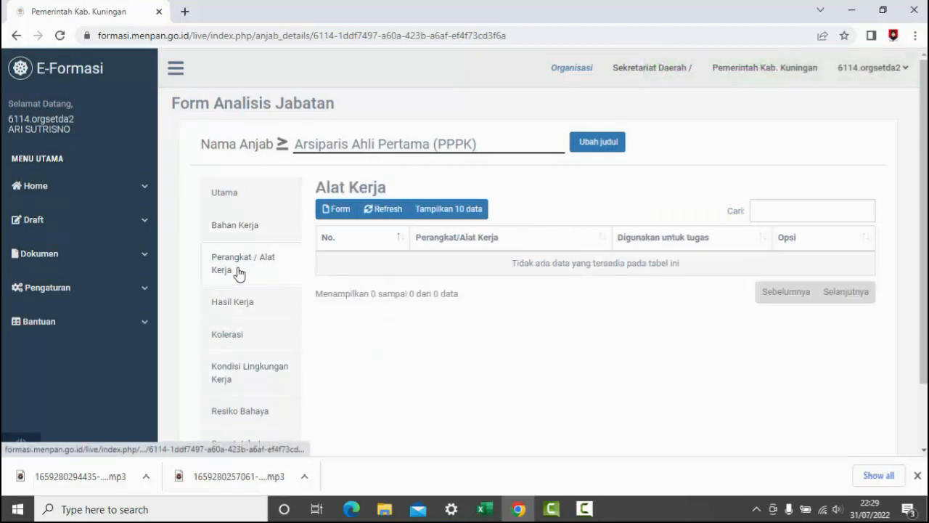
pyautogui.click(337, 211)
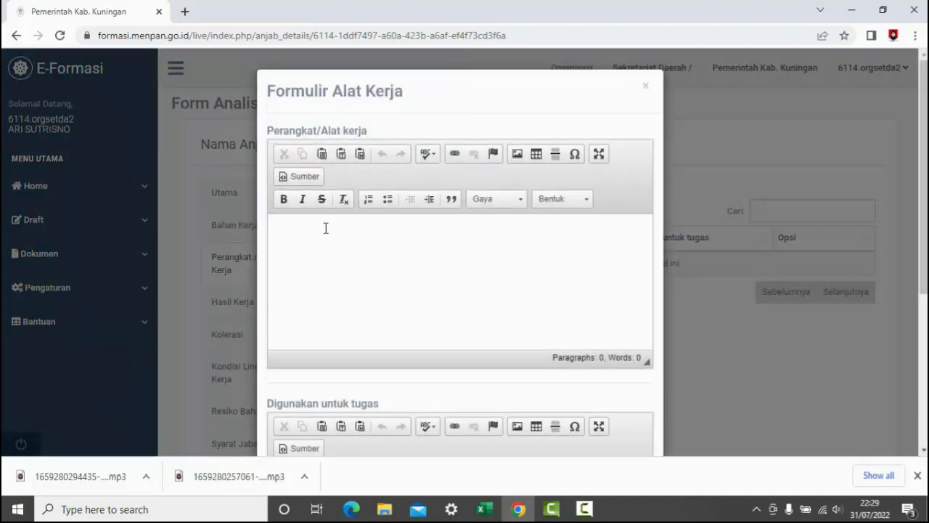
pyautogui.click(326, 228)
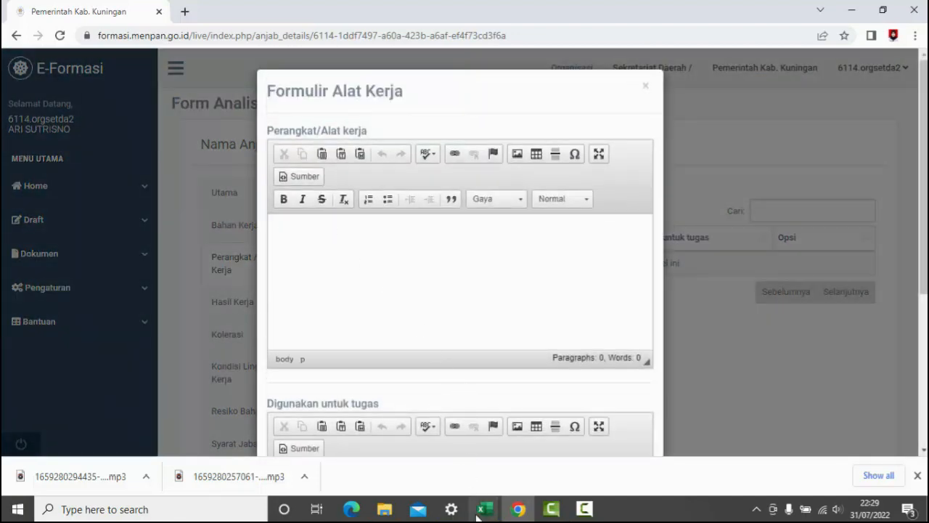
# - Copy the workbook's first PERANGKAT KERJA entry, cell C159 beginning "SOP, Petunjuk Teknis, Map arsip/Folder", into the form's Perangkat/Alat kerja field
pyautogui.moveTo(480, 513)
pyautogui.click(450, 480)
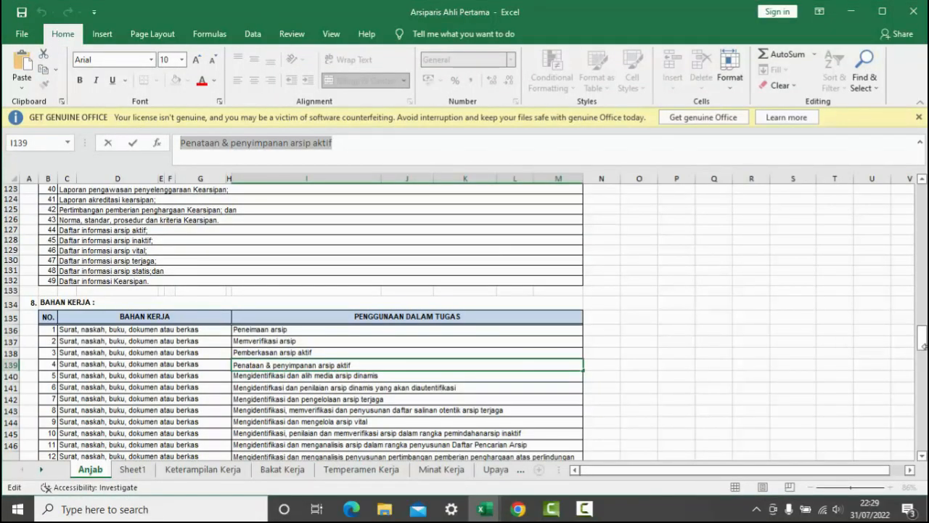
pyautogui.scroll(20, 887, 334)
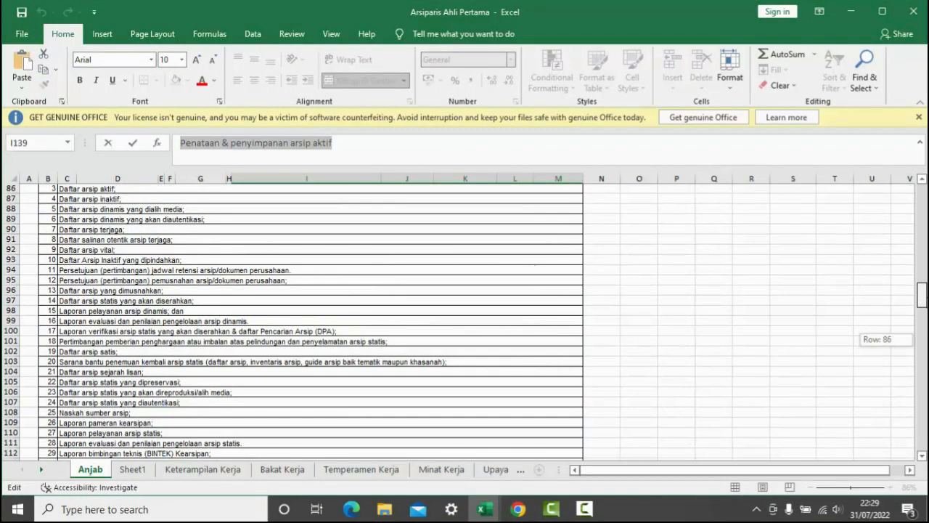
pyautogui.scroll(-4, 887, 334)
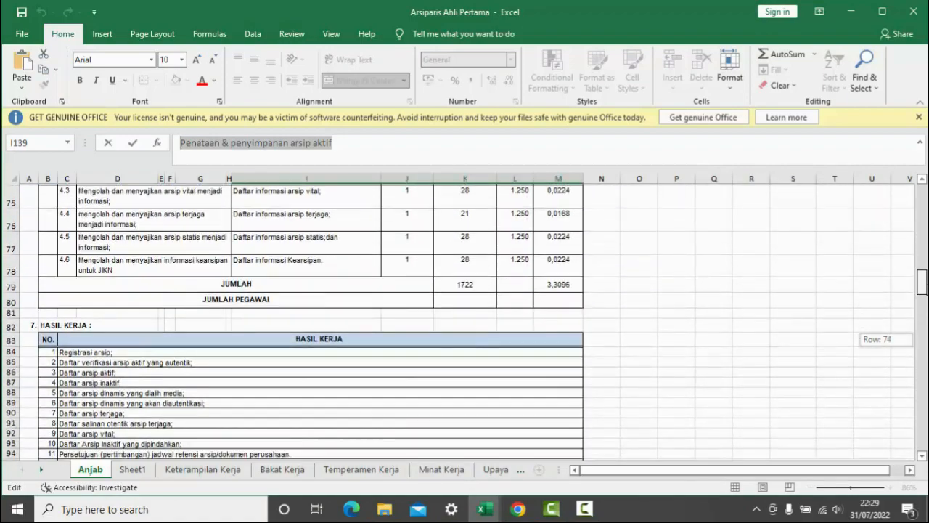
pyautogui.scroll(16, 887, 334)
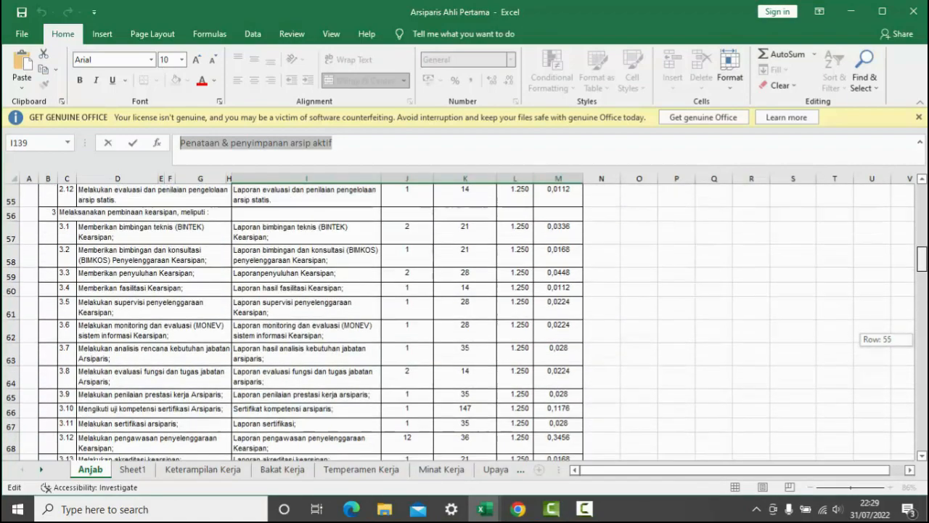
pyautogui.scroll(3, 887, 334)
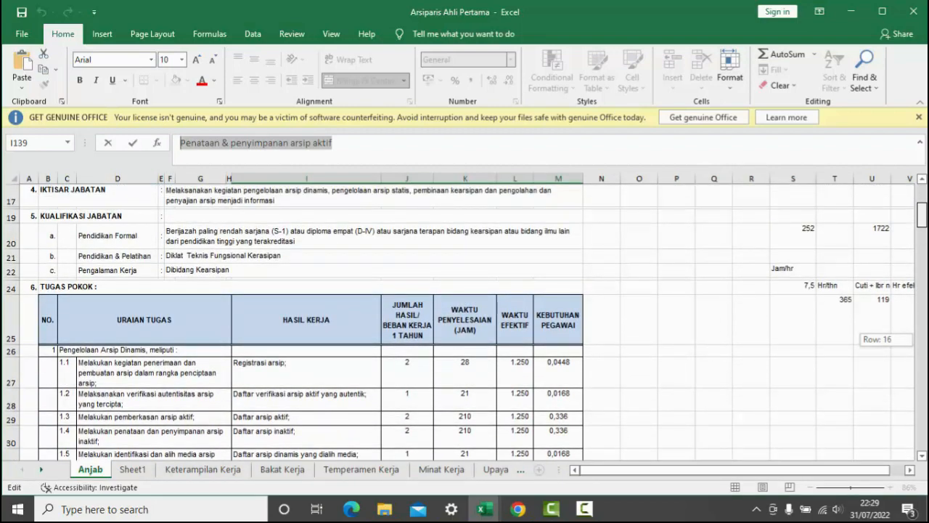
pyautogui.scroll(5, 887, 334)
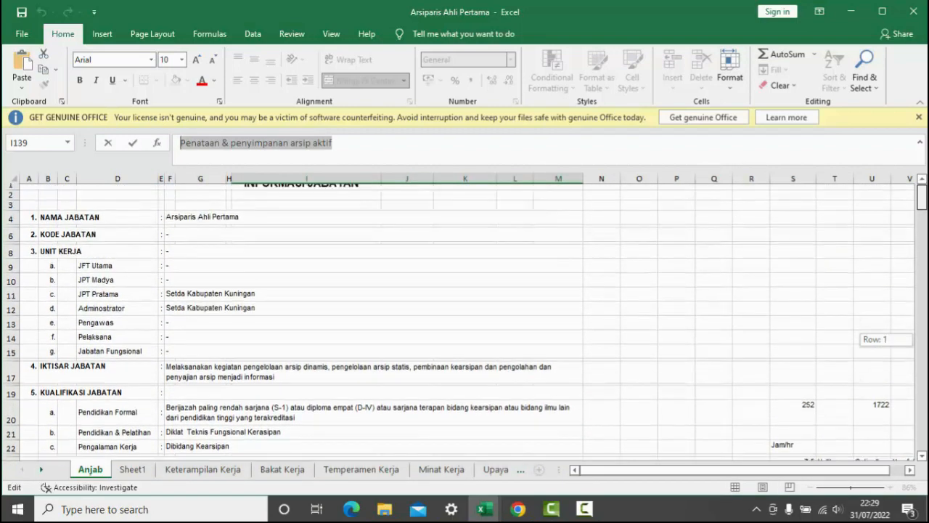
pyautogui.scroll(-17, 887, 334)
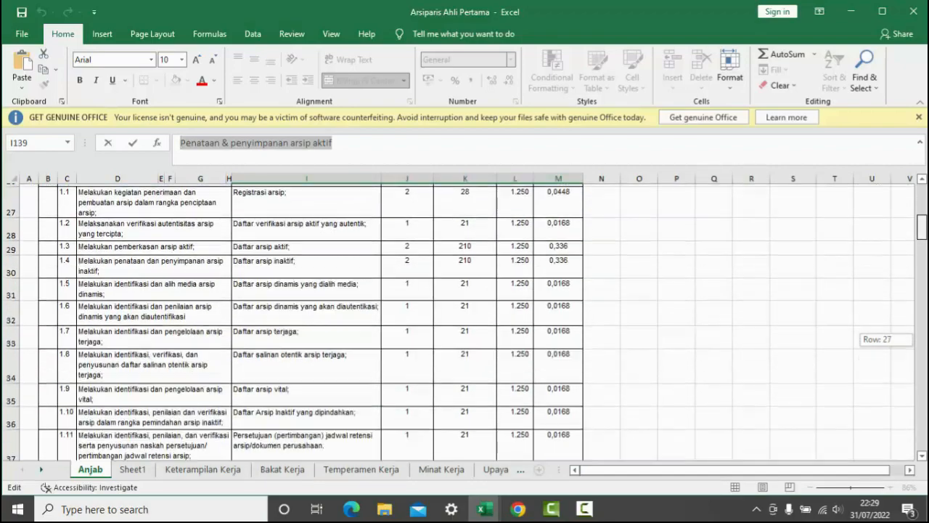
pyautogui.scroll(-20, 887, 334)
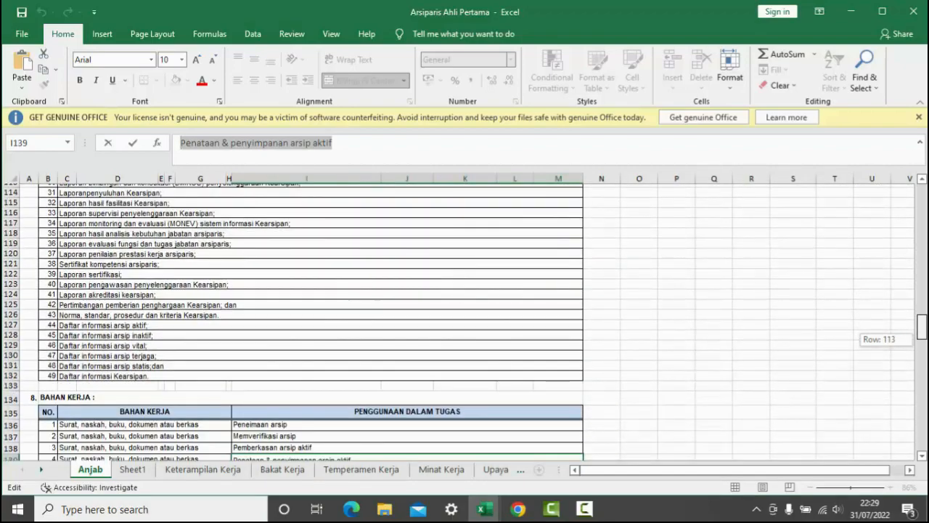
pyautogui.scroll(-7, 888, 335)
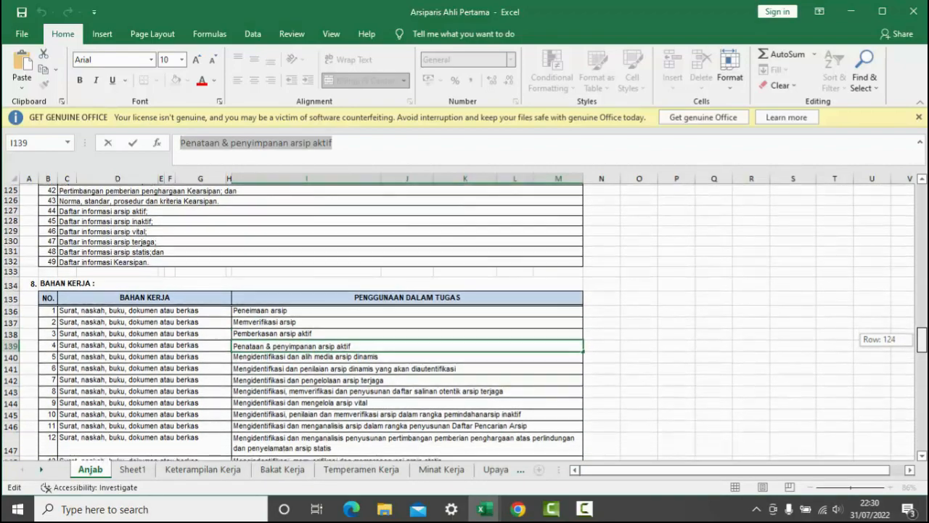
pyautogui.scroll(-5, 205, 453)
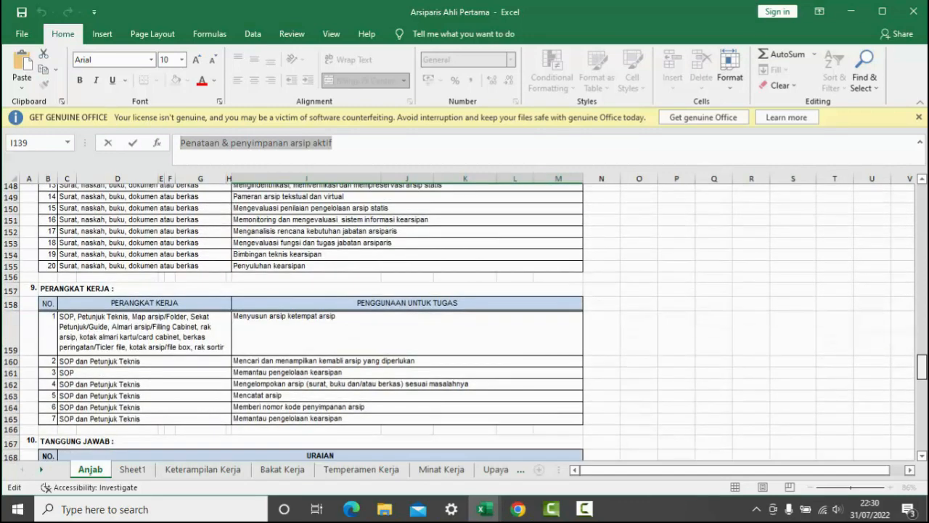
pyautogui.click(152, 331)
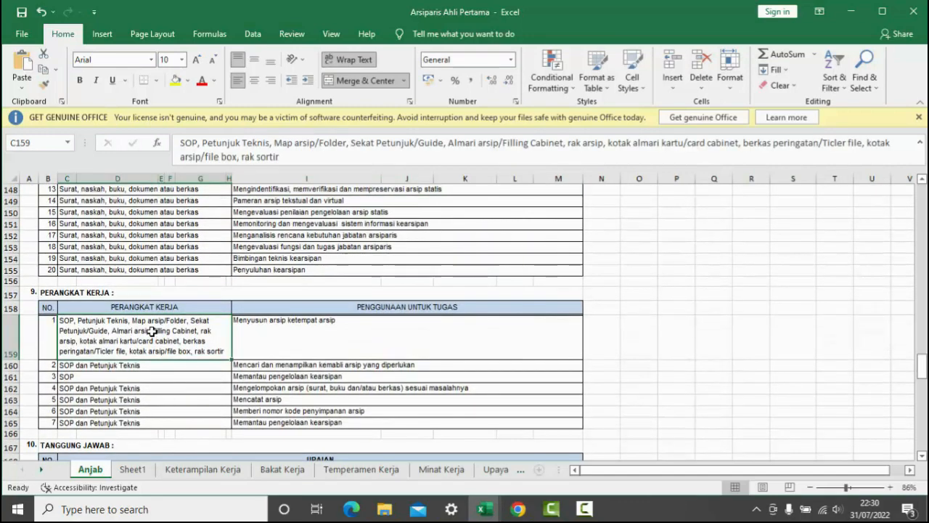
pyautogui.moveTo(308, 159); pyautogui.dragTo(177, 136)
pyautogui.hotkey('ctrl', 'c')
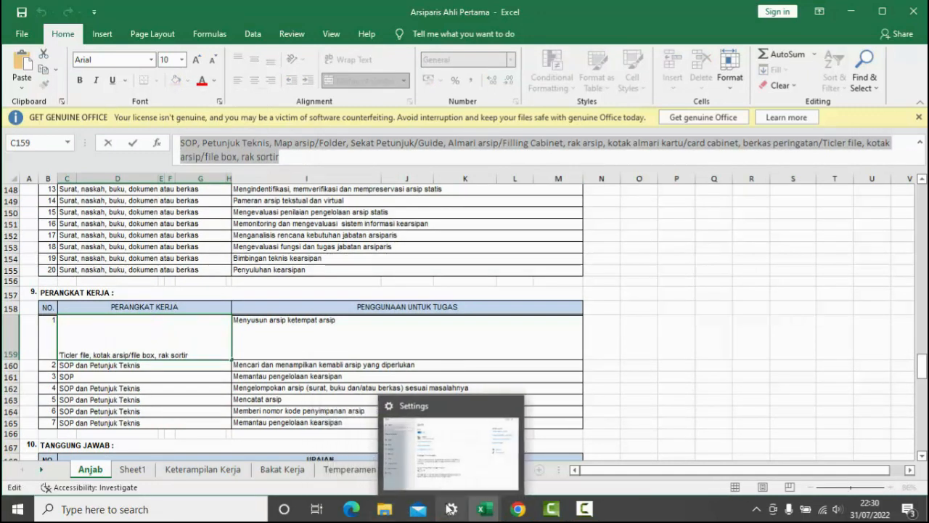
pyautogui.click(520, 510)
pyautogui.hotkey('ctrl', 'v')
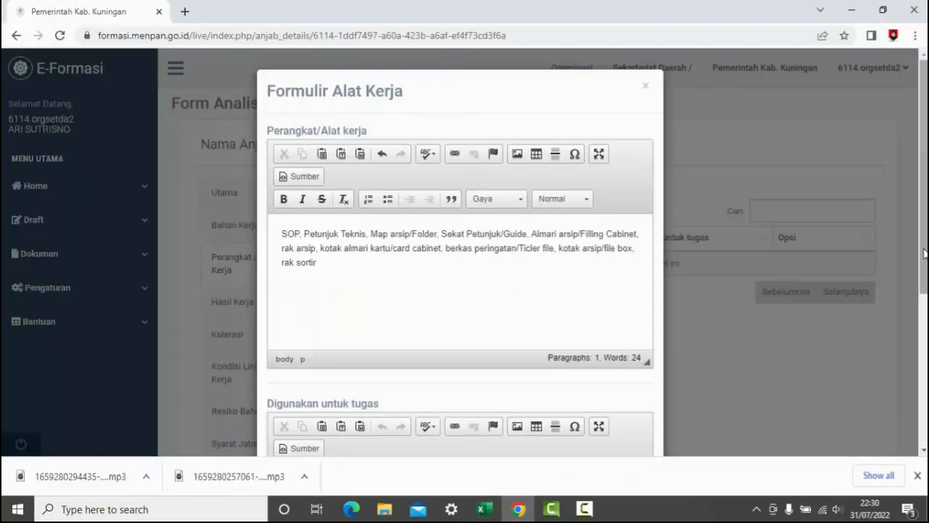
# - Place the cursor in the form's Digunakan untuk tugas field and switch to the Arsiparis Ahli Pertama workbook in Excel
pyautogui.scroll(-3, 807, 391)
pyautogui.scroll(-1, 460, 291)
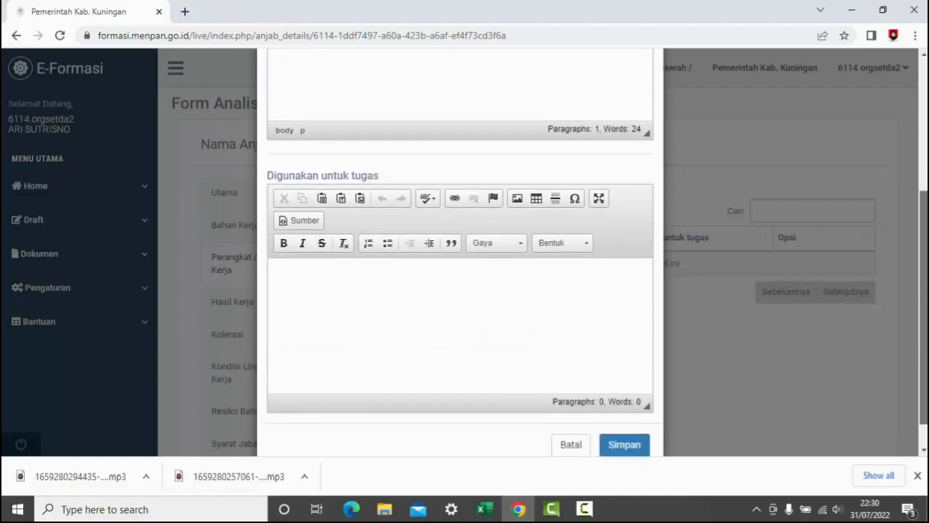
pyautogui.scroll(-1, 444, 273)
pyautogui.click(444, 273)
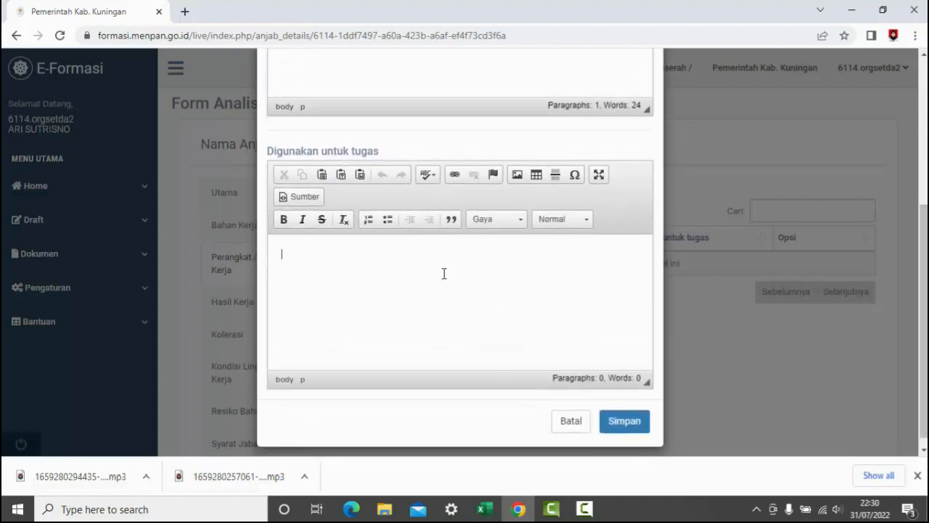
pyautogui.moveTo(486, 510)
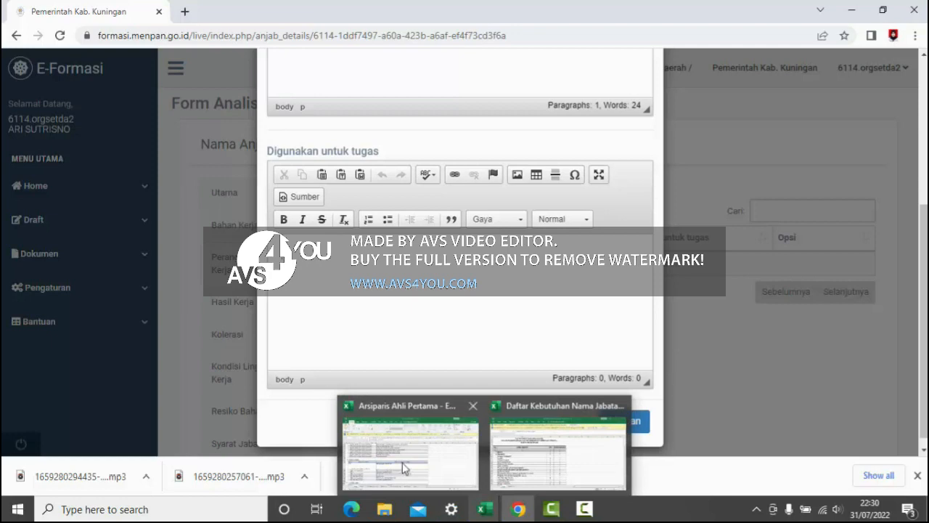
pyautogui.click(404, 468)
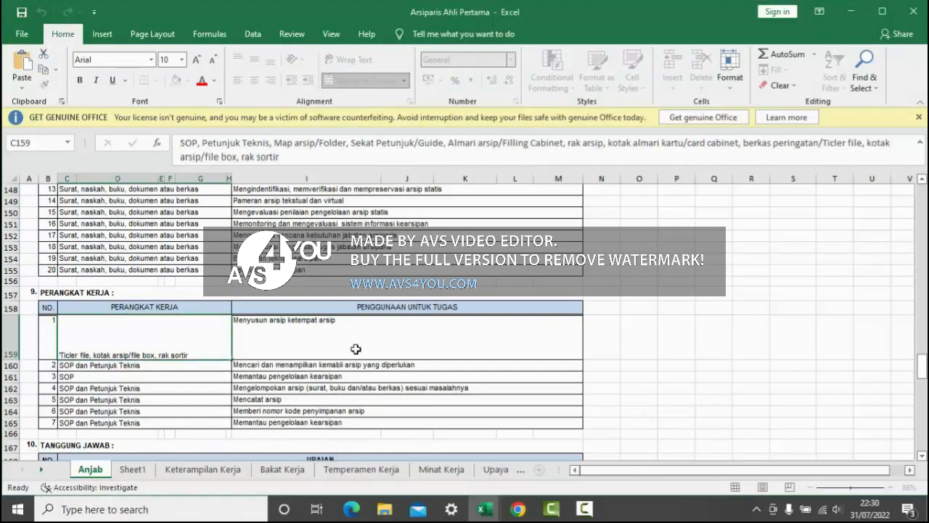
pyautogui.click(356, 349)
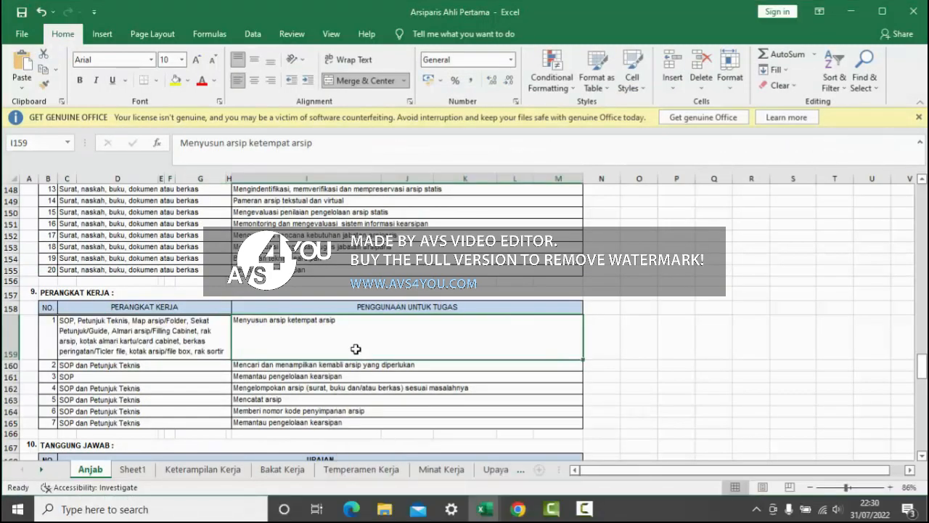
pyautogui.click(319, 136)
pyautogui.moveTo(181, 143); pyautogui.dragTo(332, 149)
pyautogui.write('c')
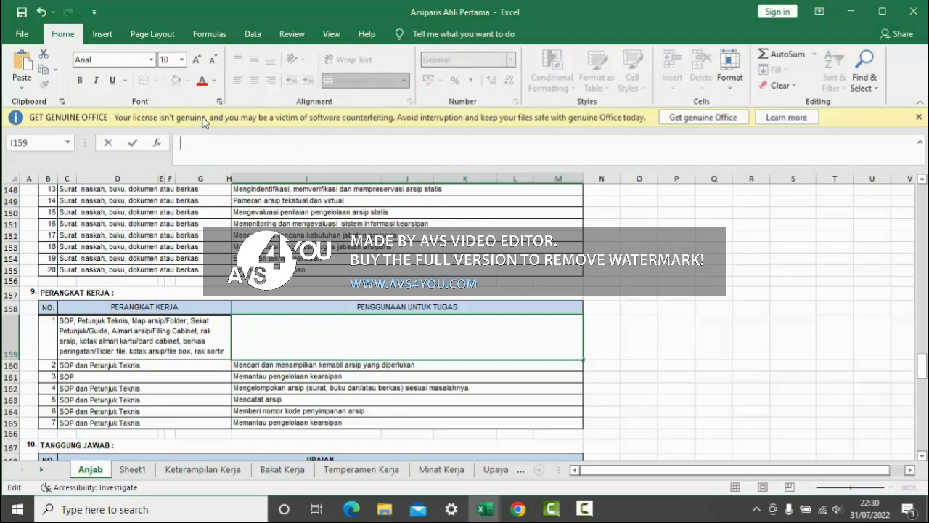
pyautogui.click(38, 12)
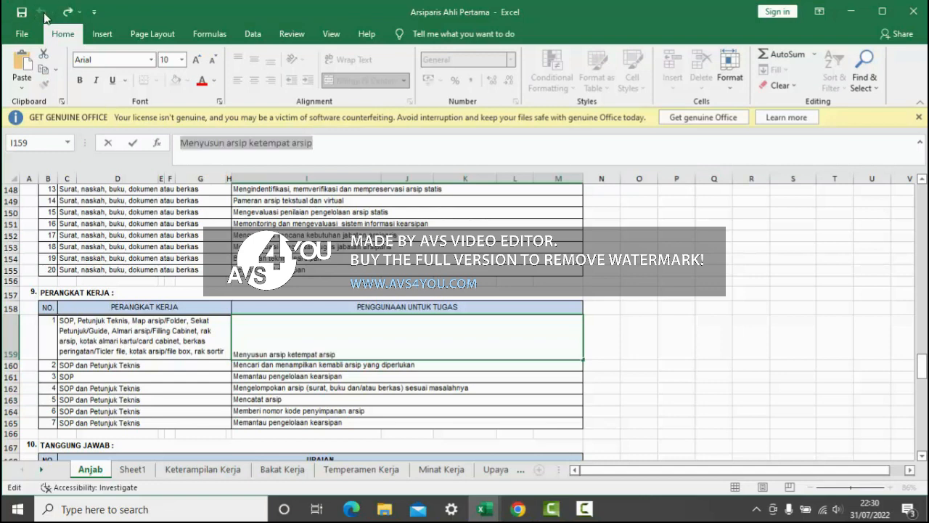
# - Copy "Memantau pengelolaan kearsipan" from workbook cell I161 into the form's Digunakan untuk tugas field and save the Alat Kerja entry
pyautogui.click(299, 373)
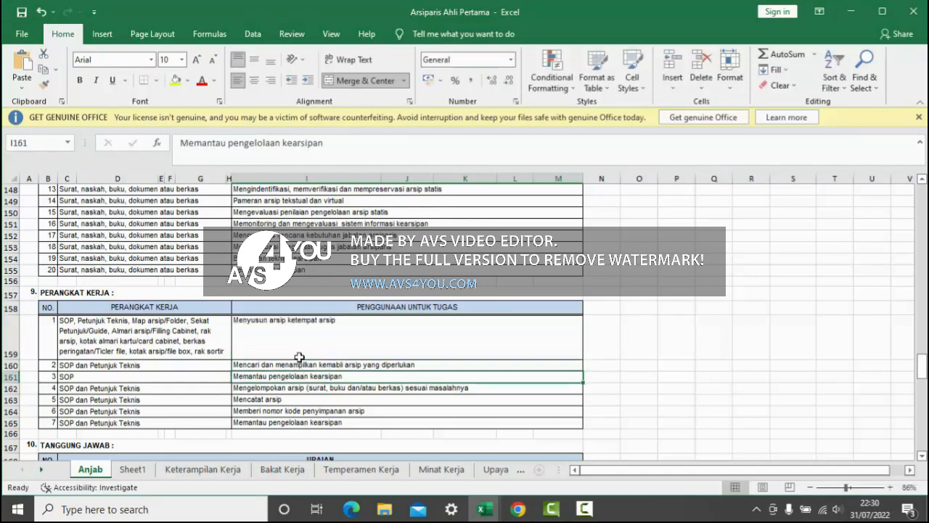
pyautogui.moveTo(333, 143); pyautogui.dragTo(180, 143)
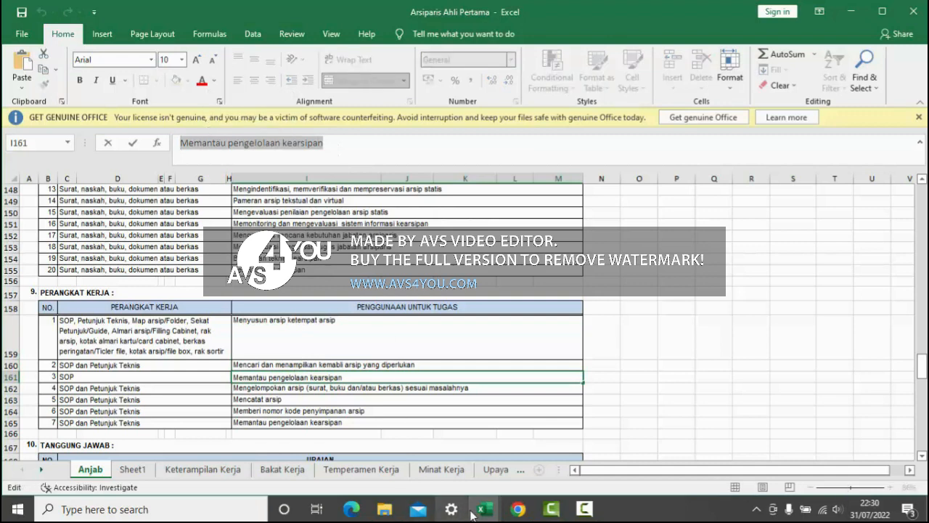
pyautogui.click(518, 509)
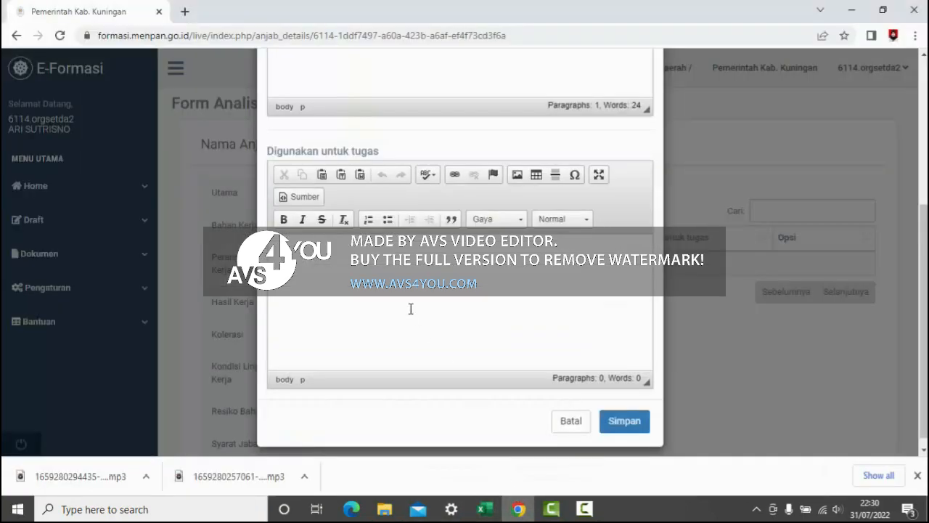
pyautogui.write('pengelolaan kepegawaian')
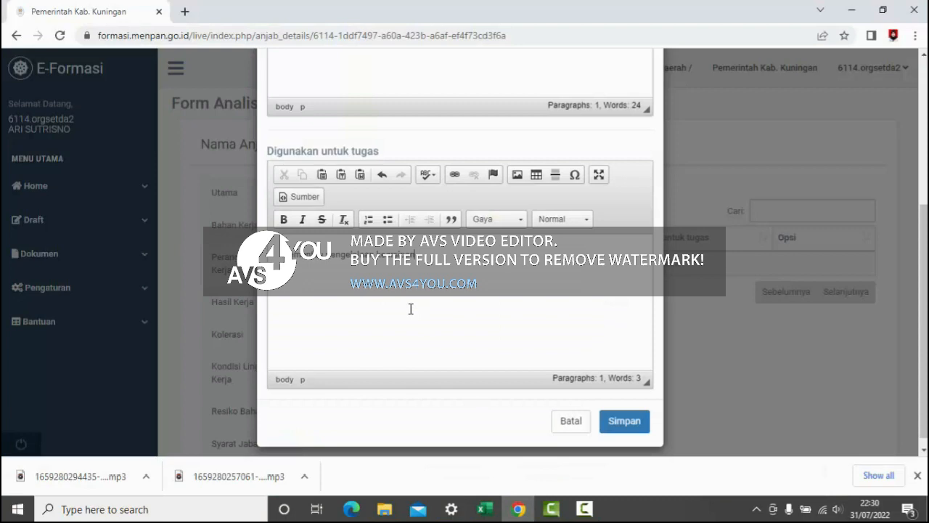
pyautogui.click(641, 428)
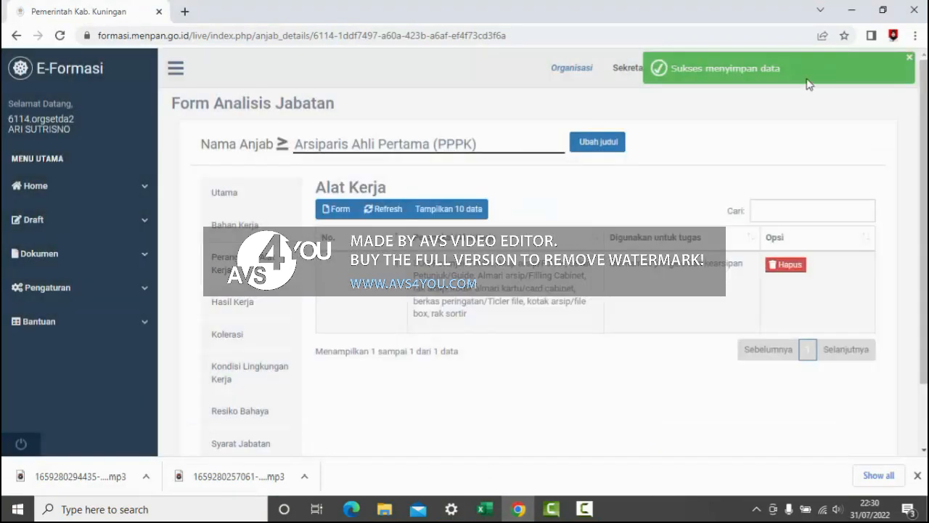
# - Open a new entry form in the Hasil Kerja section, ready to fill in the Hasil Kerja field
pyautogui.click(260, 304)
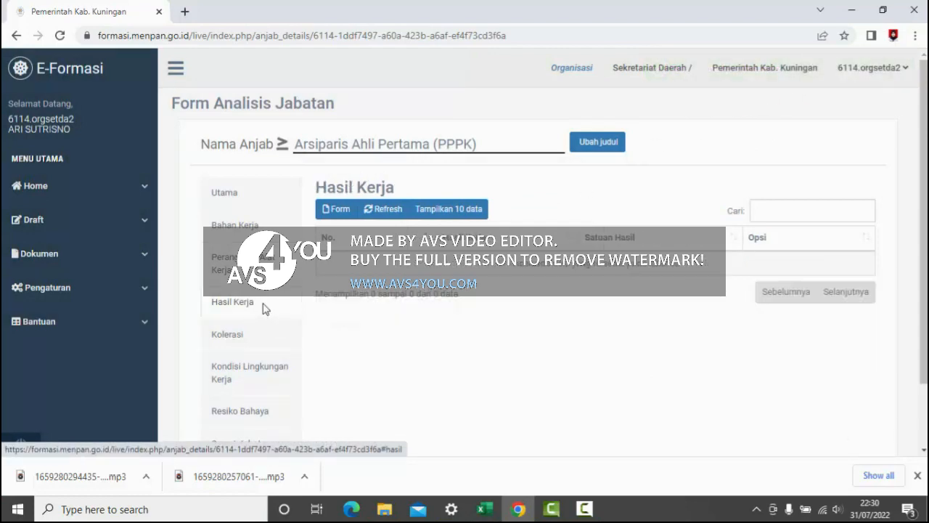
pyautogui.click(341, 209)
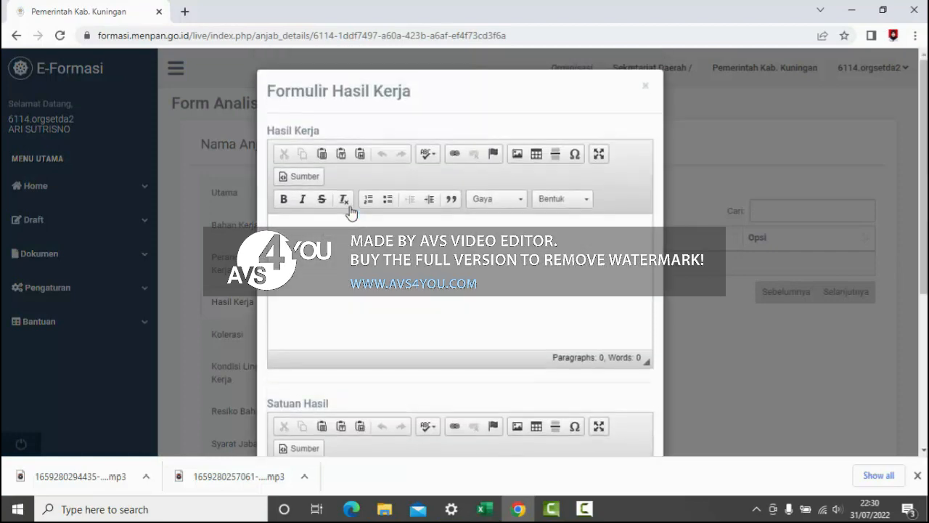
pyautogui.click(345, 242)
# - Copy "Registrasi arsip;" from cell C84 of the workbook's HASIL KERJA table into the form's Hasil Kerja field
pyautogui.moveTo(485, 509)
pyautogui.click(379, 448)
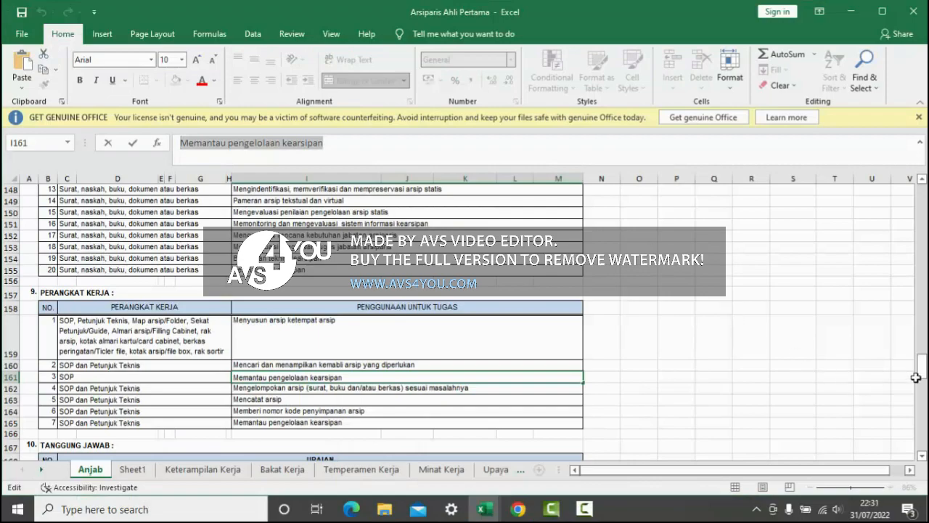
pyautogui.moveTo(924, 372); pyautogui.dragTo(923, 286)
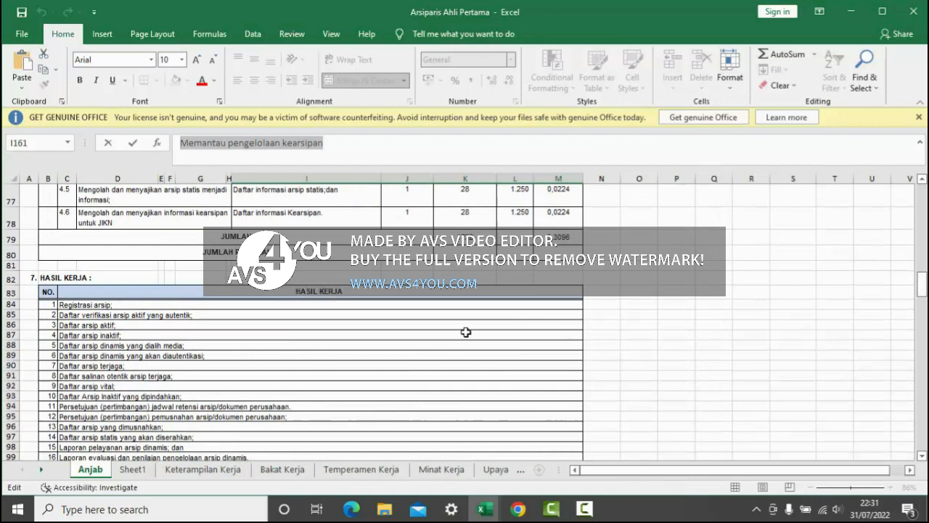
pyautogui.click(109, 306)
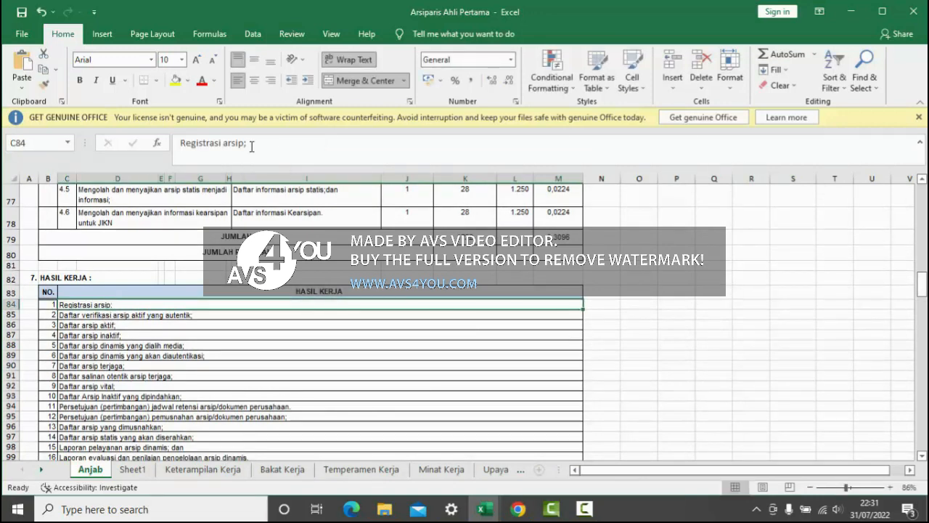
pyautogui.moveTo(251, 146); pyautogui.dragTo(165, 138)
pyautogui.hotkey('ctrl', 'c')
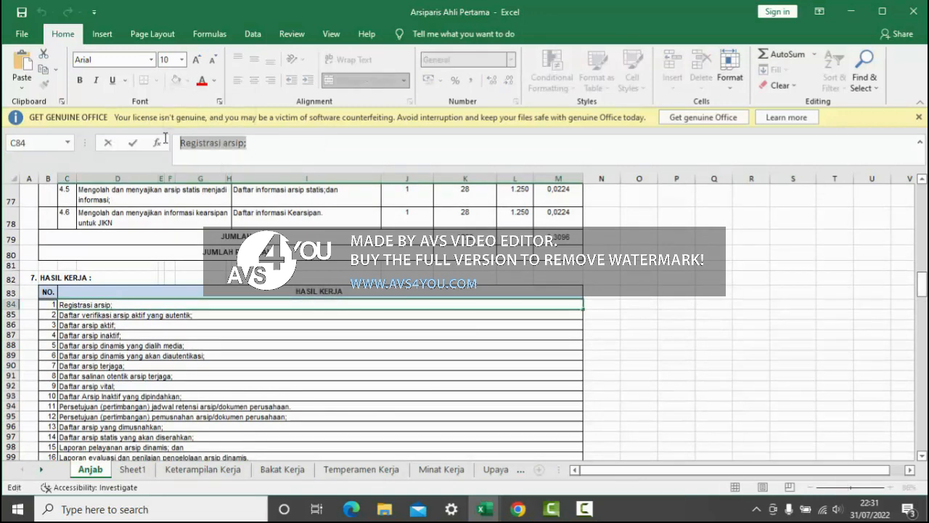
pyautogui.click(518, 509)
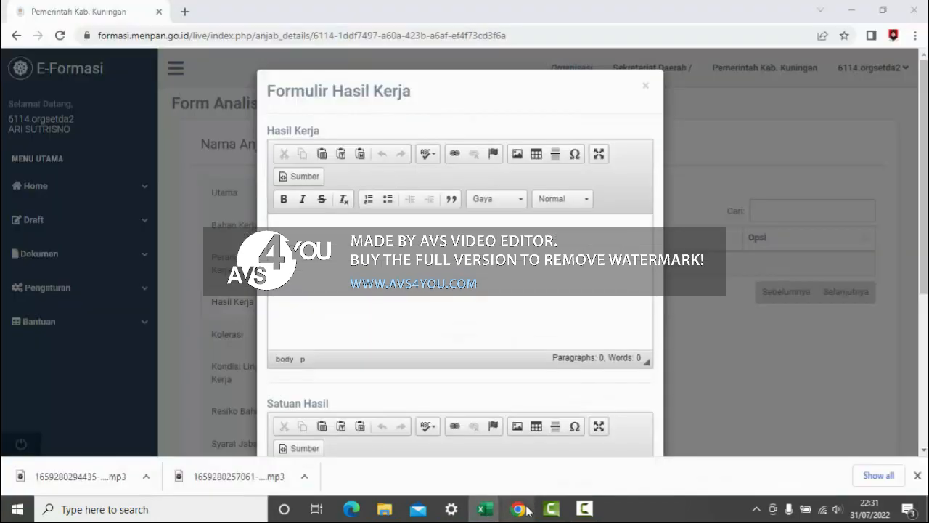
pyautogui.hotkey('ctrl', 'v')
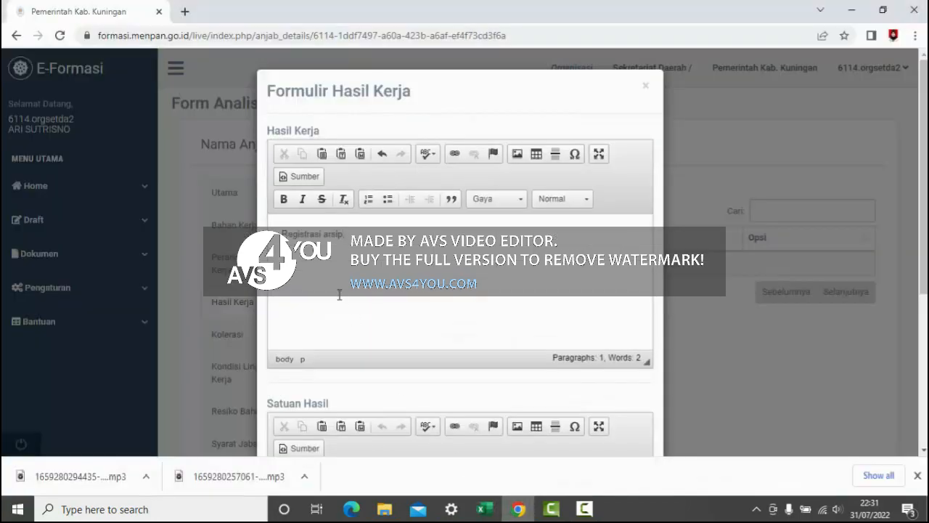
# - Append "Daftar verifikasi arsip aktif yang autentik;" from workbook cell C85 to the text in the form's Hasil Kerja field
pyautogui.click(487, 508)
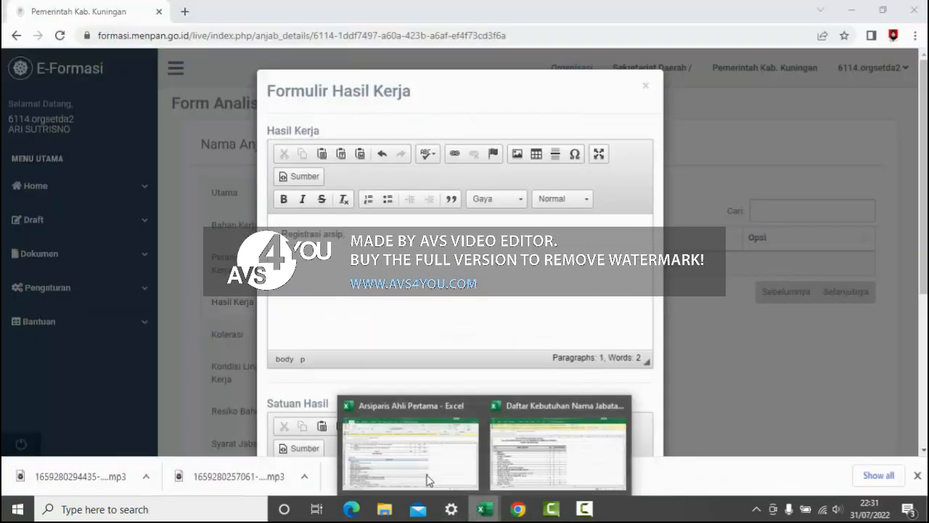
pyautogui.click(396, 467)
pyautogui.click(141, 313)
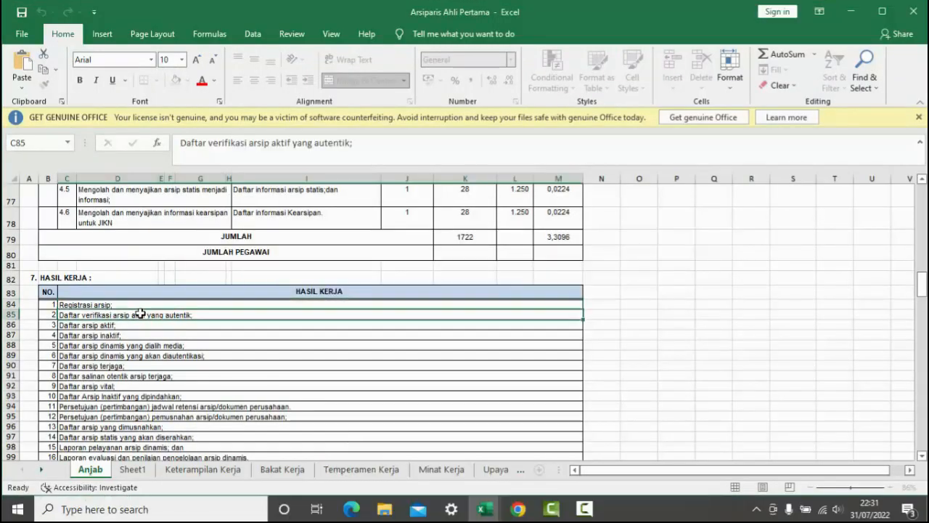
pyautogui.tripleClick(215, 138)
pyautogui.hotkey('ctrl', 'c')
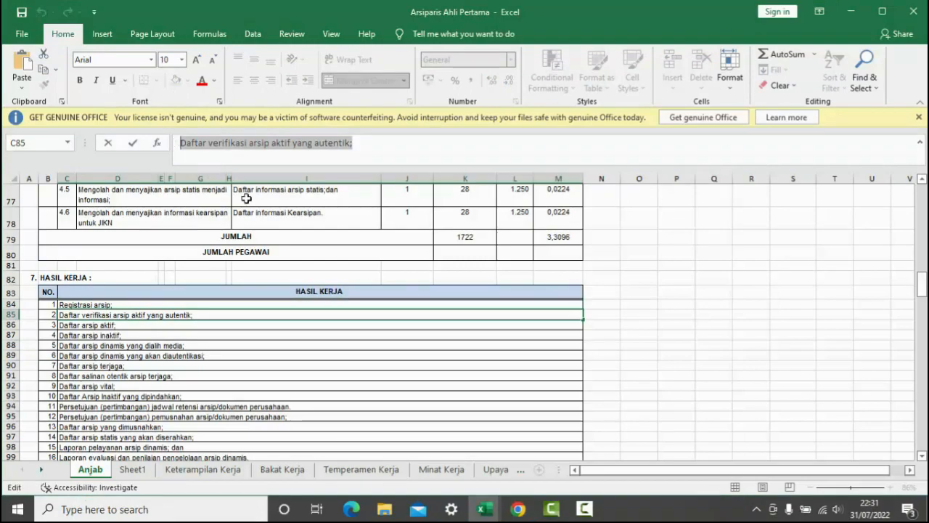
pyautogui.click(518, 510)
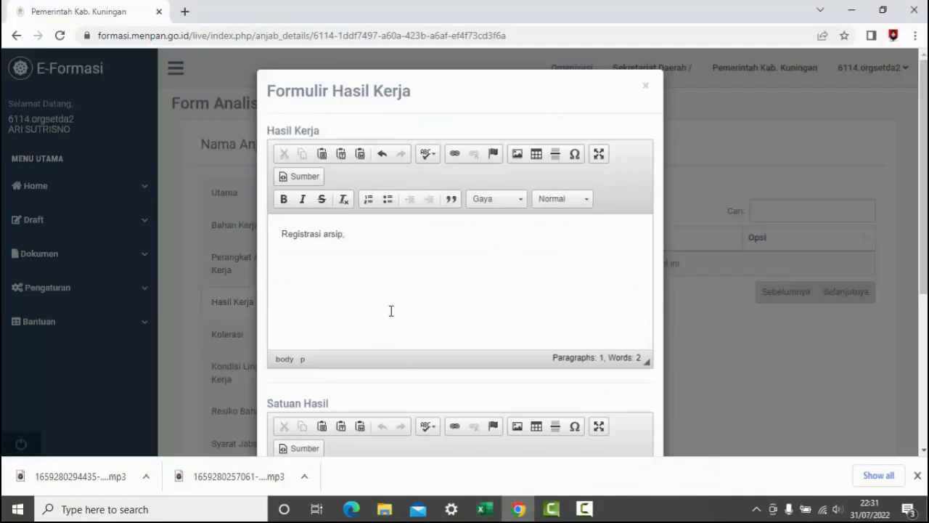
pyautogui.hotkey('ctrl', 'v')
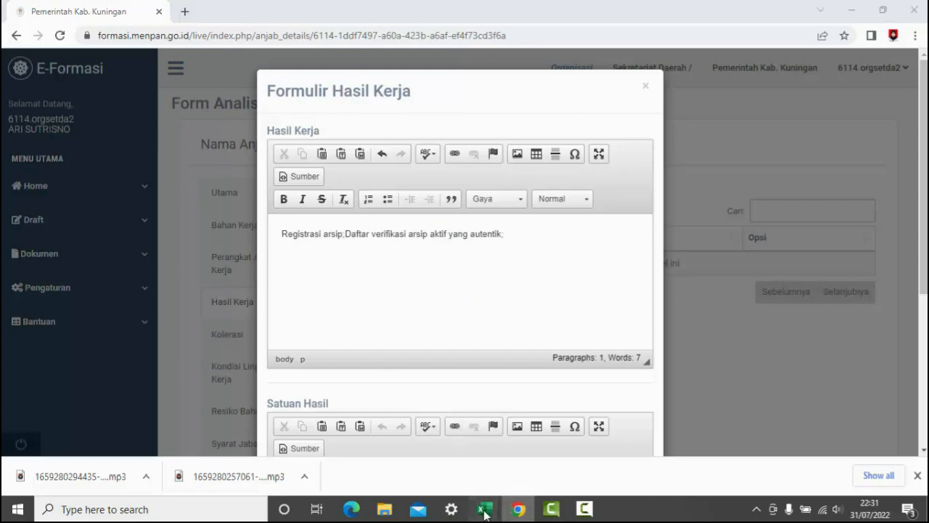
# - Append "Daftar arsip aktif;" from workbook cell C86 to the text in the form's Hasil Kerja field
pyautogui.moveTo(484, 507)
pyautogui.click(436, 473)
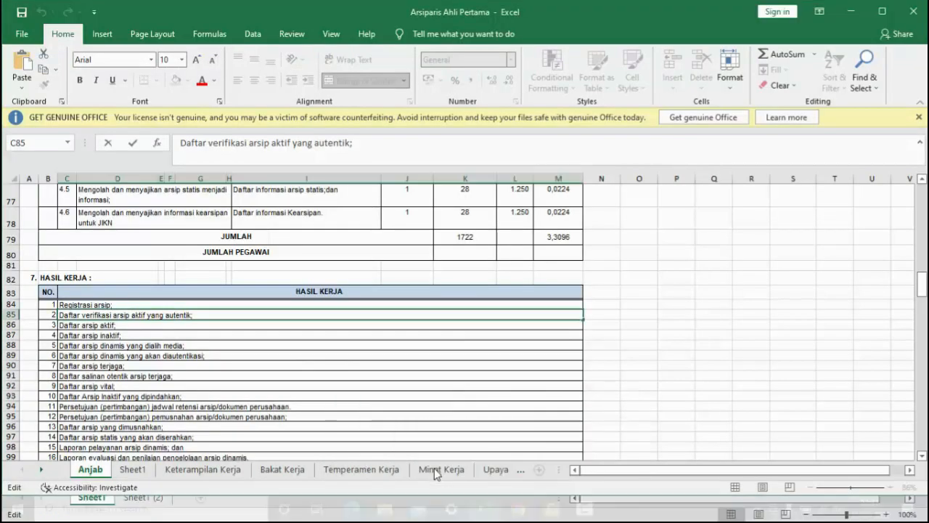
pyautogui.click(148, 332)
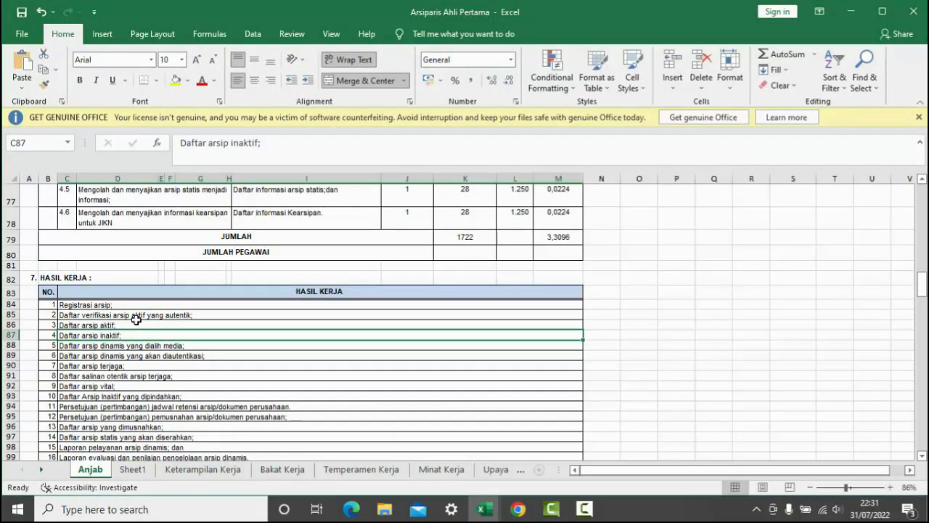
pyautogui.click(136, 324)
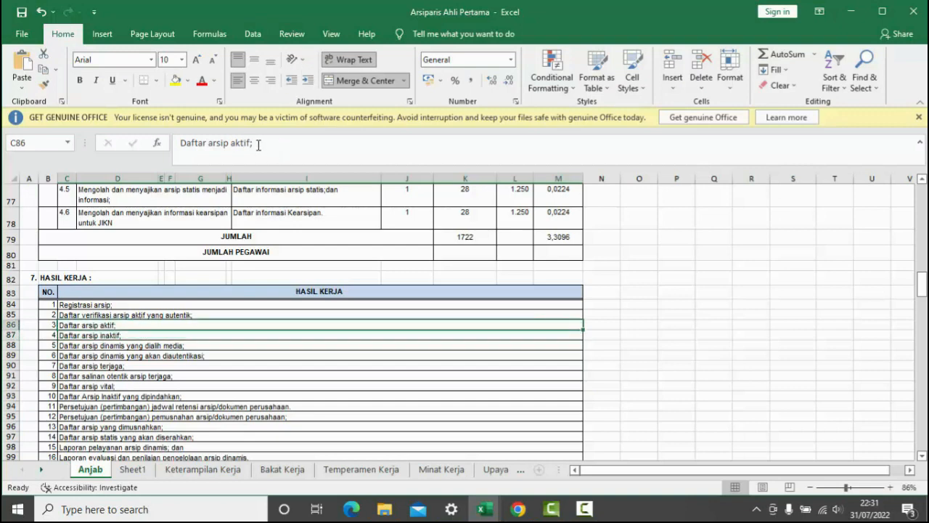
pyautogui.moveTo(155, 154); pyautogui.dragTo(169, 140)
pyautogui.hotkey('ctrl', 'c')
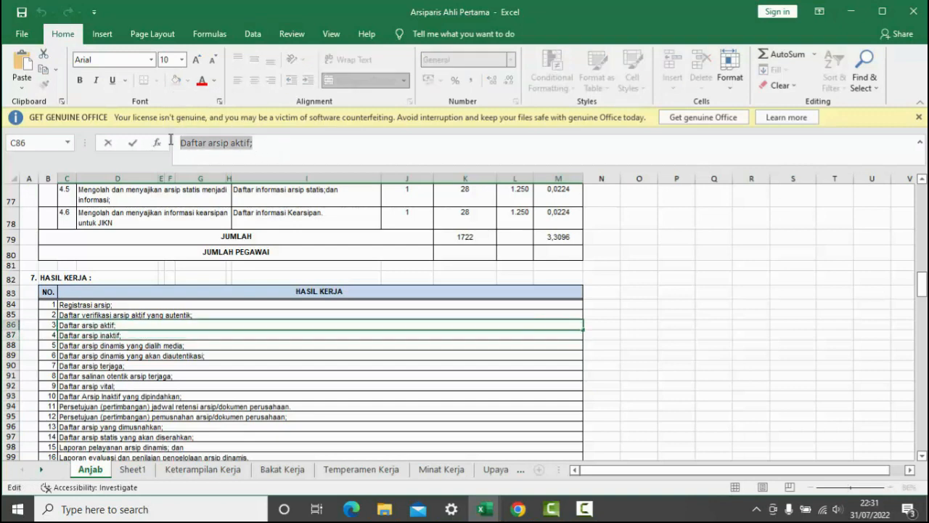
pyautogui.click(520, 506)
pyautogui.hotkey('ctrl', 'v')
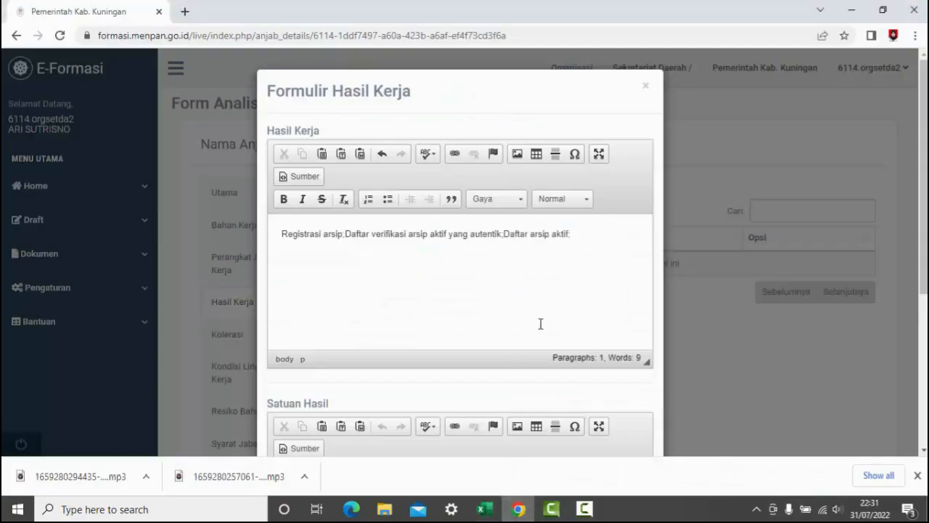
# - Look through the workbook's Anjab sheet for content matching the form's Satuan Hasil field, and return to the form in Chrome
pyautogui.moveTo(924, 171); pyautogui.dragTo(924, 290)
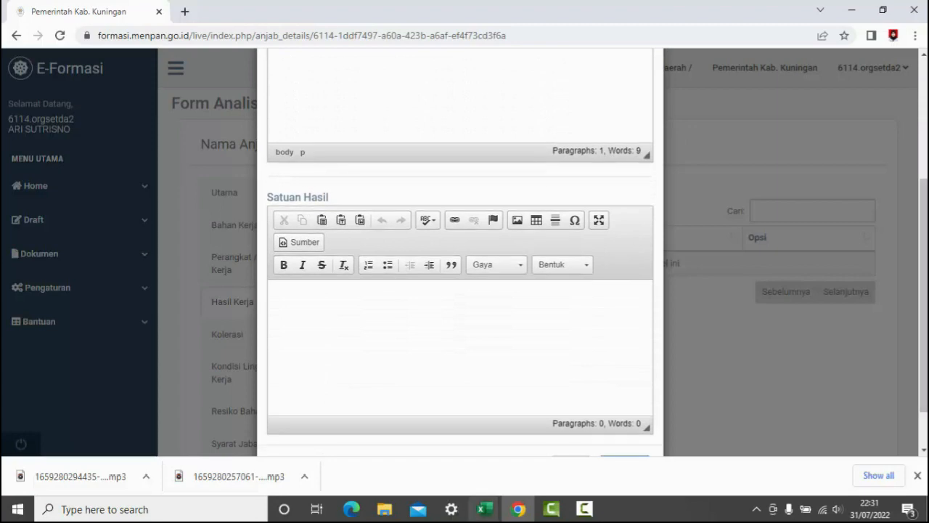
pyautogui.moveTo(485, 509)
pyautogui.click(411, 451)
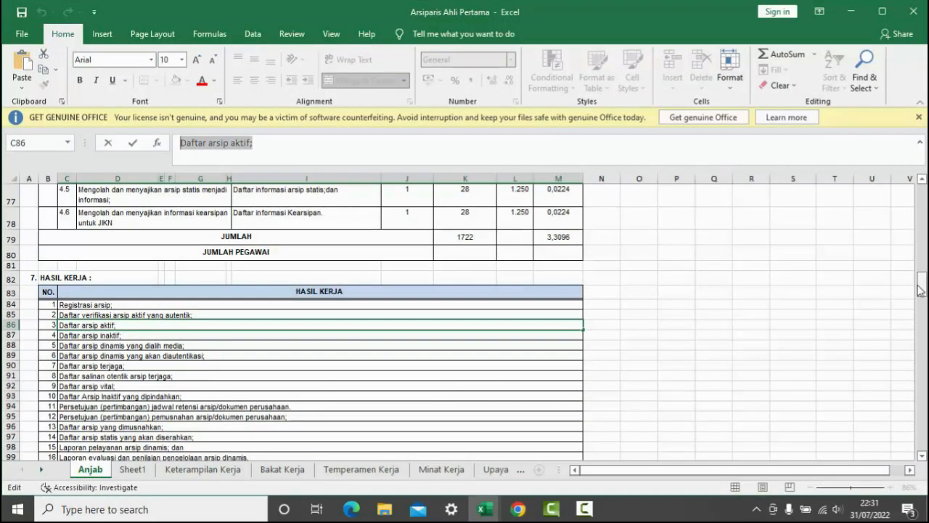
pyautogui.moveTo(921, 289); pyautogui.dragTo(922, 241)
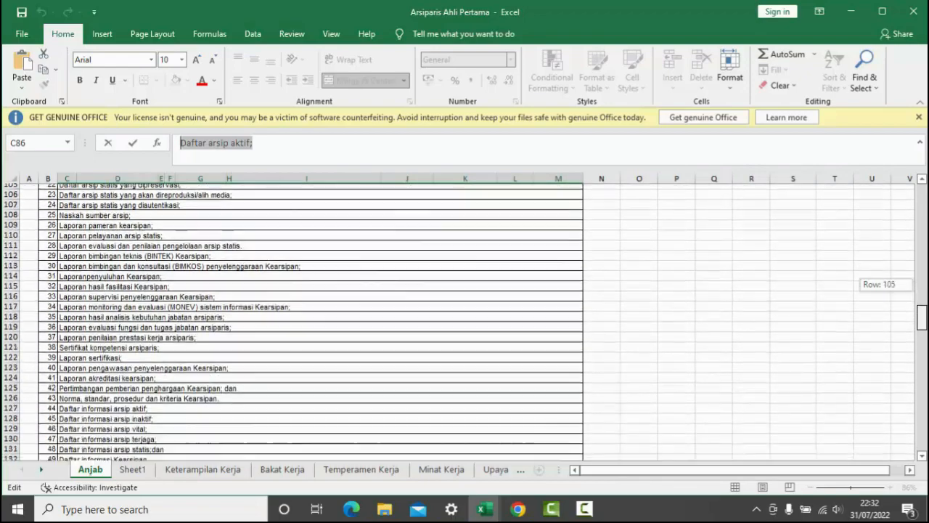
pyautogui.moveTo(922, 317); pyautogui.dragTo(922, 438)
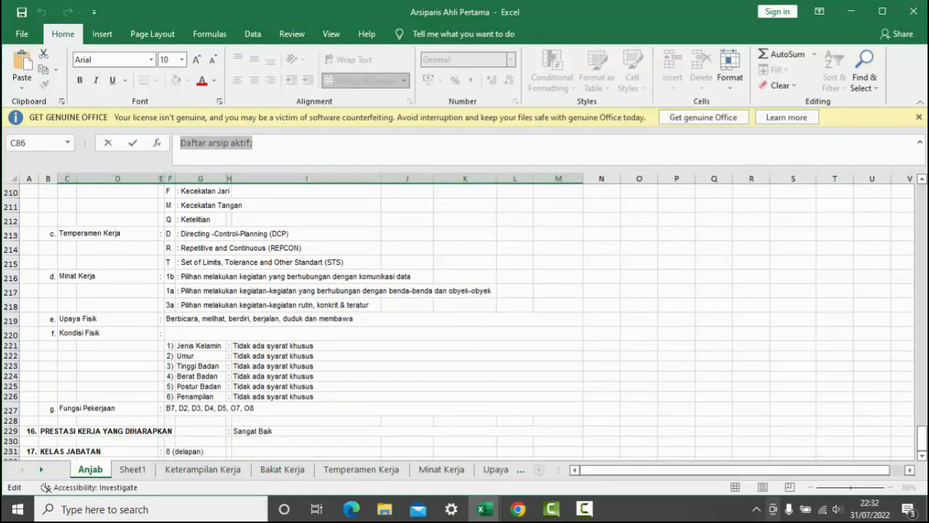
pyautogui.click(519, 510)
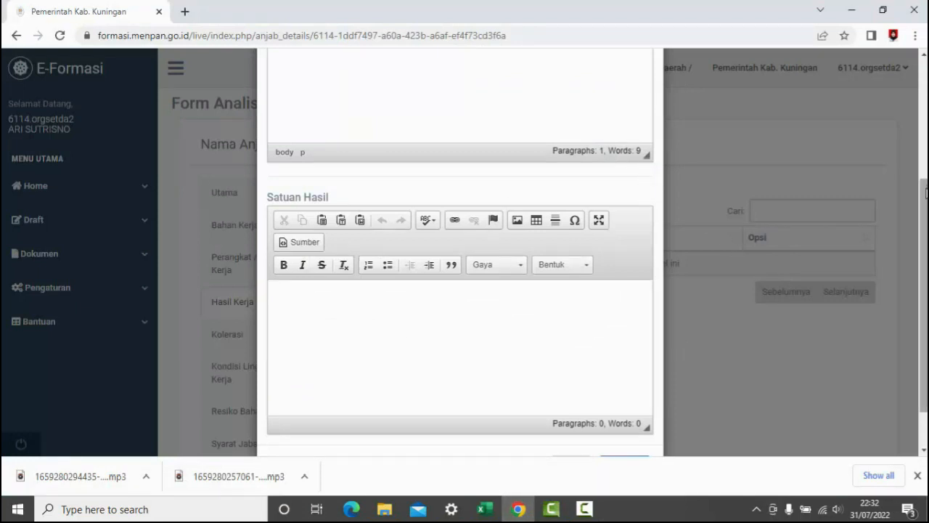
# - Check the workbook's Anjab sheet for result units, enter "dokumen" in the form's Satuan Hasil field and save the Hasil Kerja entry
pyautogui.moveTo(485, 512)
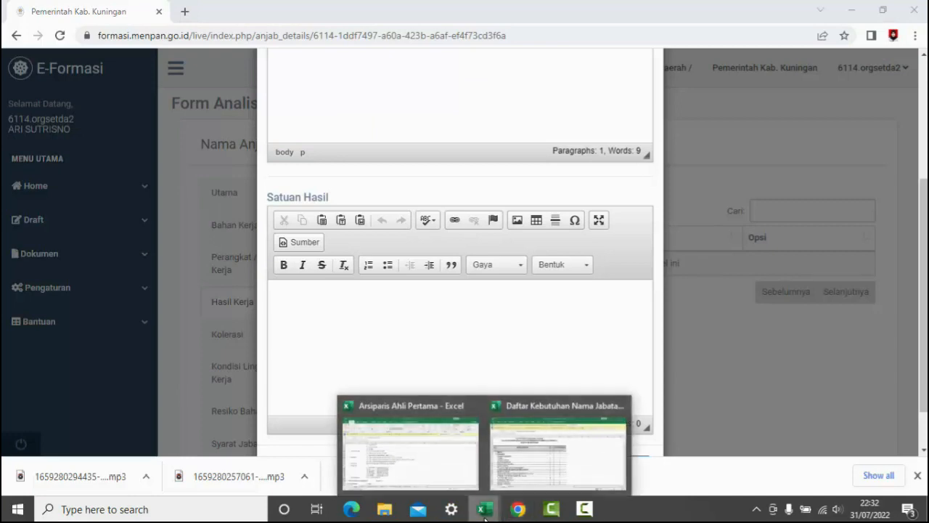
pyautogui.click(400, 464)
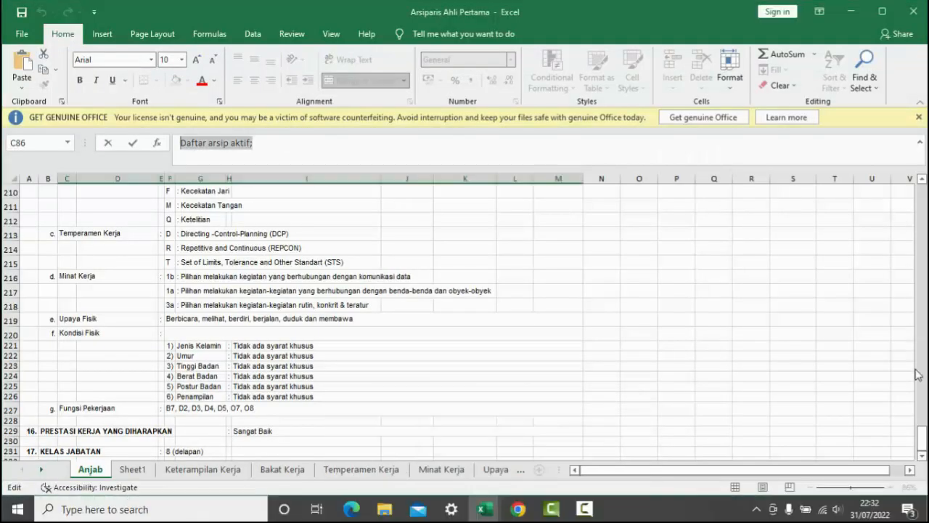
pyautogui.moveTo(923, 442); pyautogui.dragTo(922, 227)
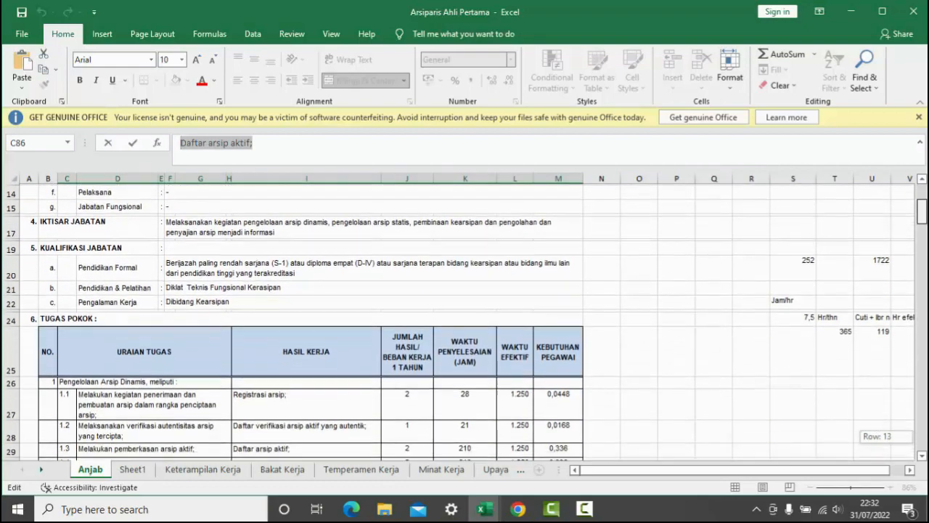
pyautogui.moveTo(925, 223); pyautogui.dragTo(925, 298)
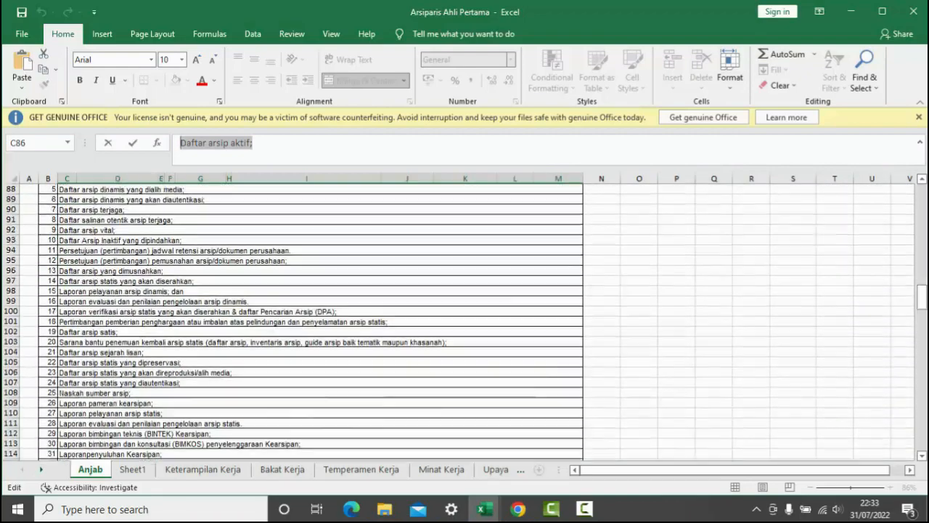
pyautogui.click(517, 509)
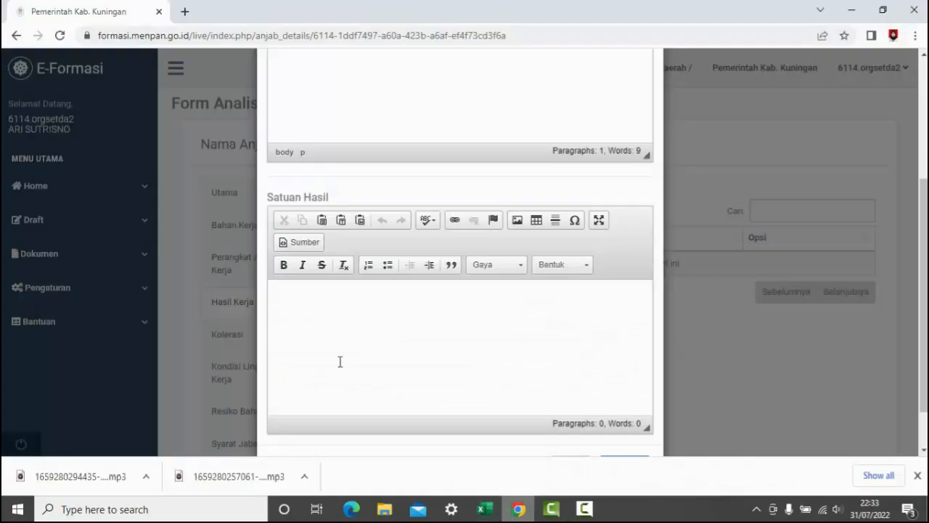
pyautogui.click(314, 302)
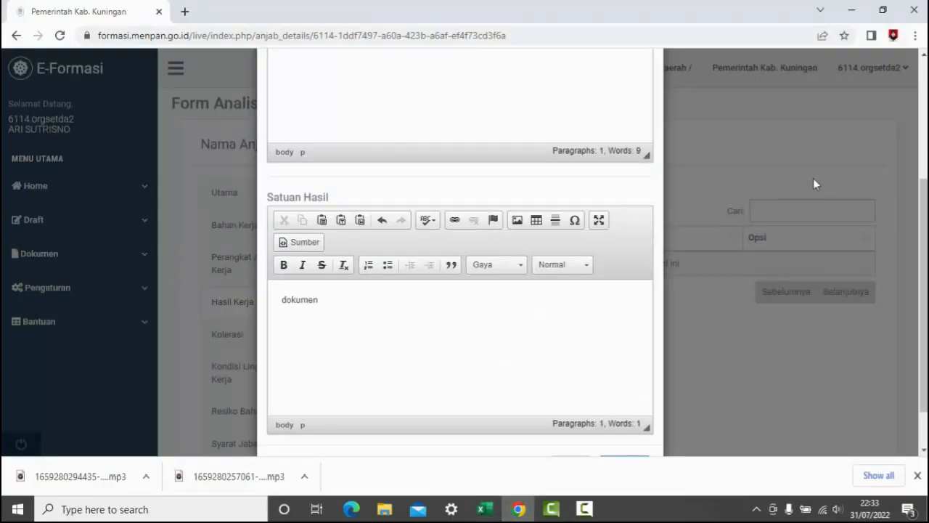
pyautogui.scroll(-1, 803, 291)
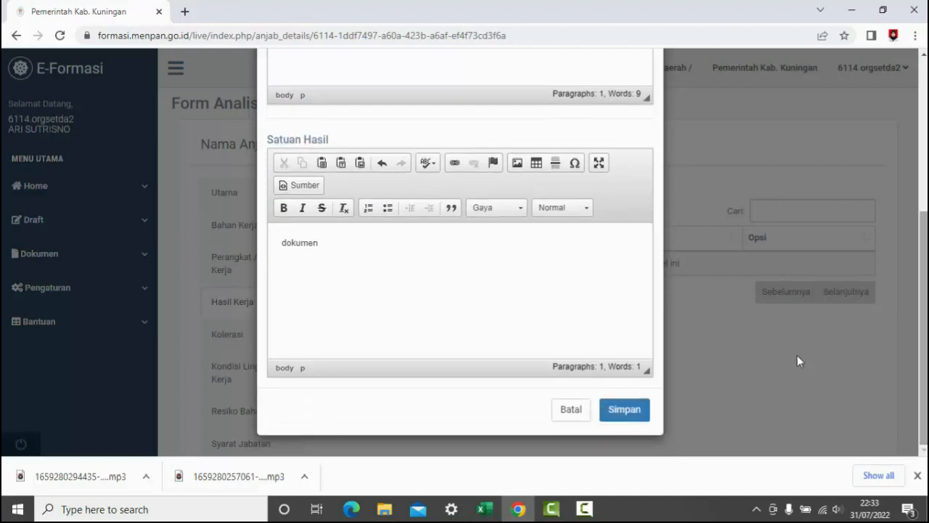
pyautogui.click(625, 410)
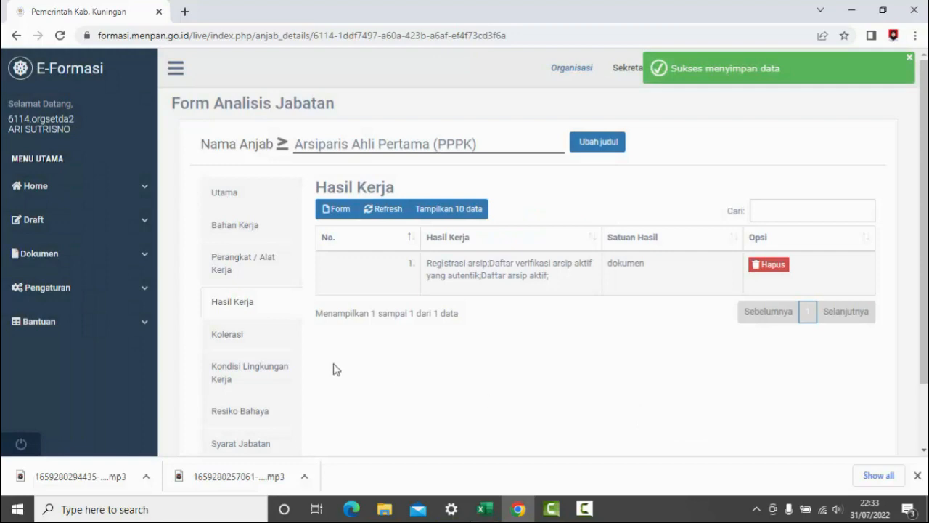
# - Open a new entry form in the Kolerasi section, ready for text in its Jabatan field
pyautogui.click(249, 342)
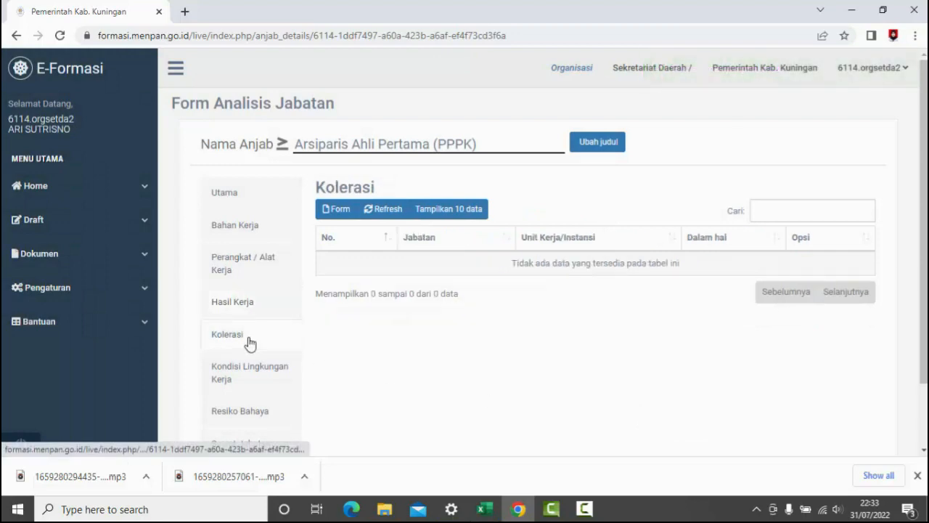
pyautogui.click(336, 208)
pyautogui.click(447, 276)
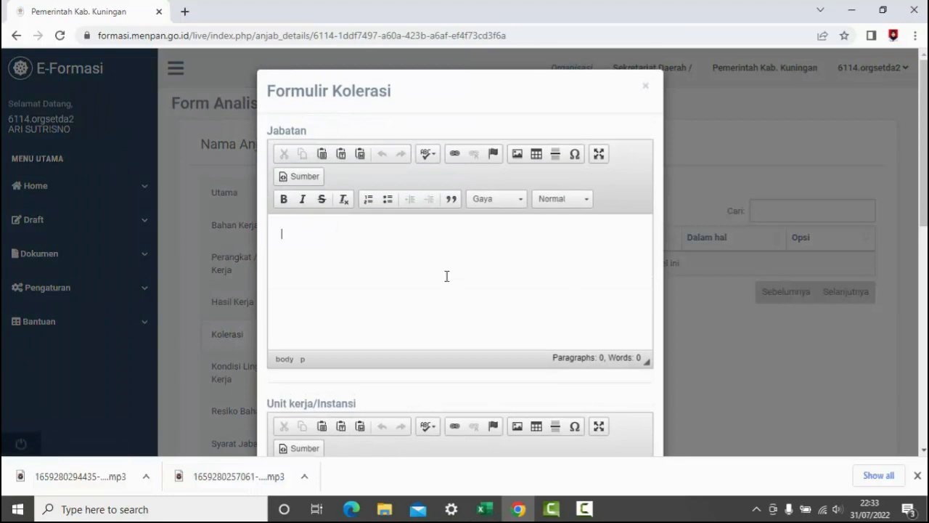
pyautogui.scroll(-1, 446, 276)
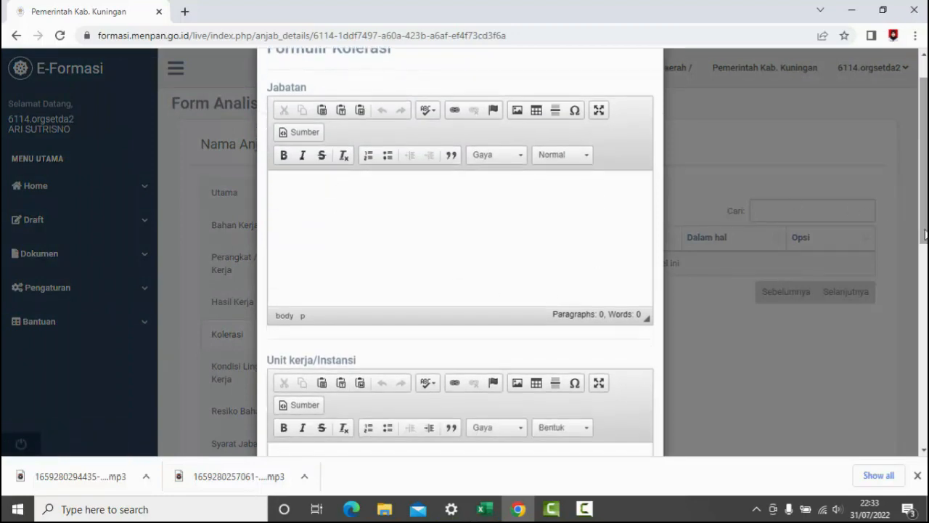
# - Copy "Administrator" from cell C185 of the workbook's KORELASI JABATAN table into the form's Jabatan field
pyautogui.moveTo(486, 509)
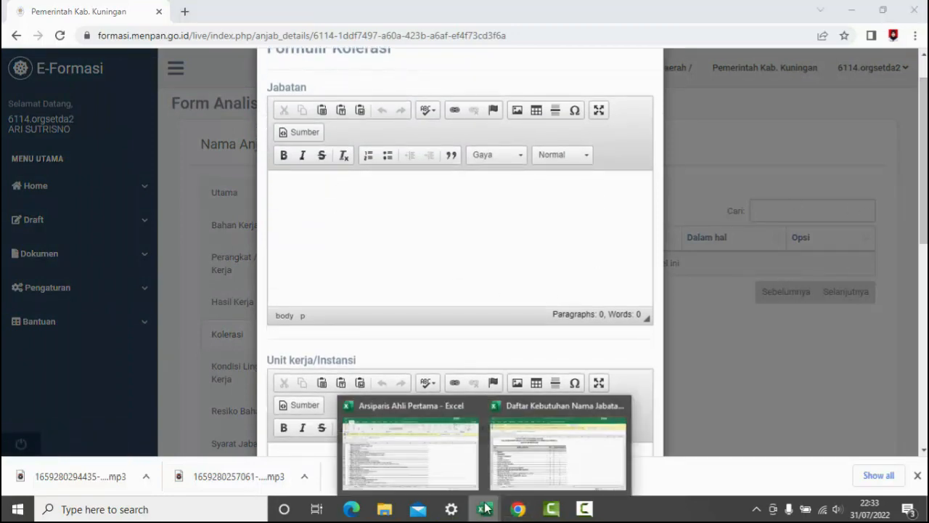
pyautogui.click(423, 468)
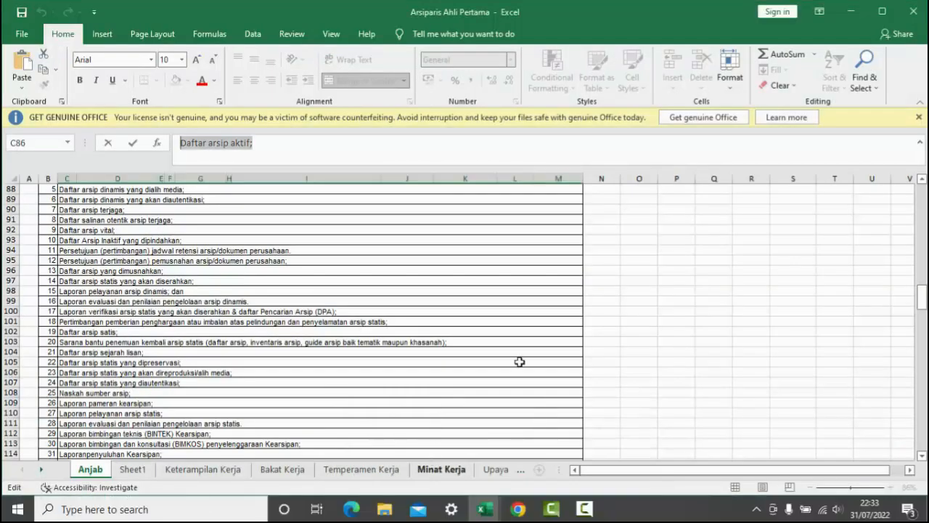
pyautogui.moveTo(922, 296); pyautogui.dragTo(922, 396)
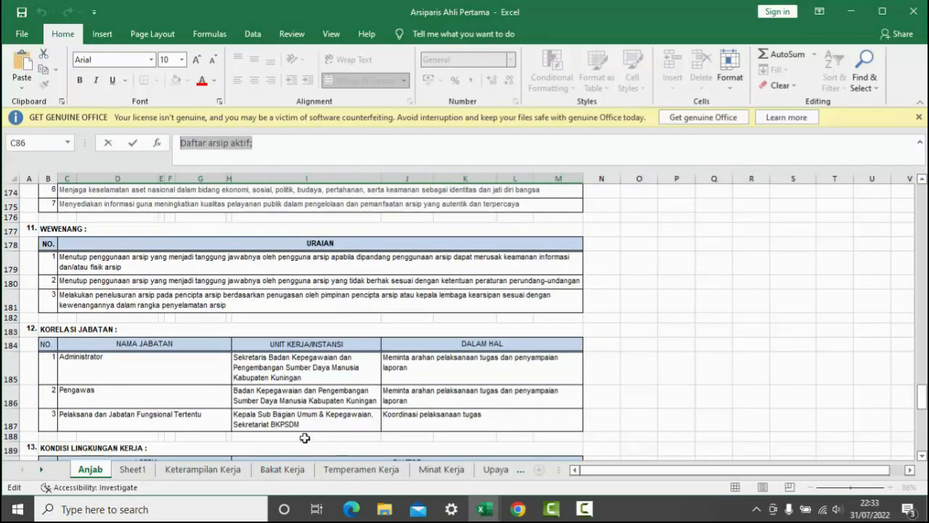
pyautogui.click(110, 365)
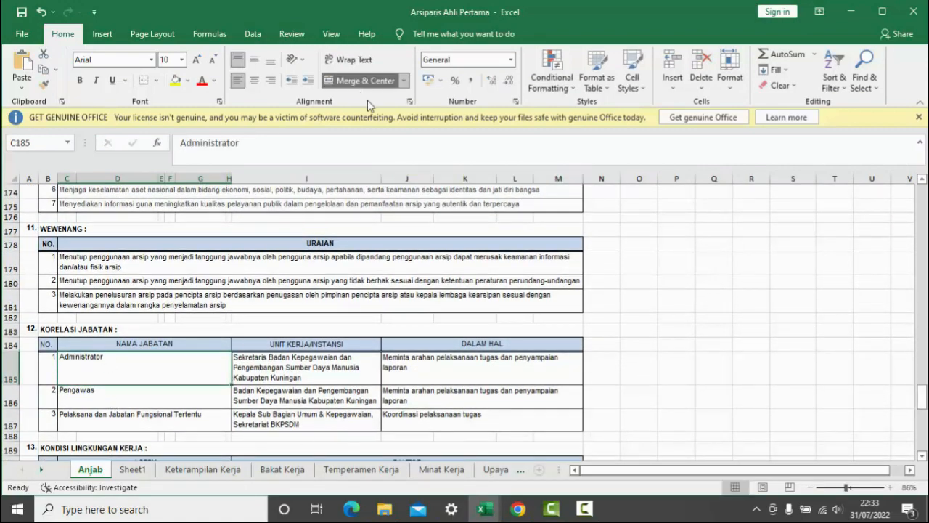
pyautogui.moveTo(238, 143); pyautogui.dragTo(156, 144)
pyautogui.hotkey('ctrl', 'c')
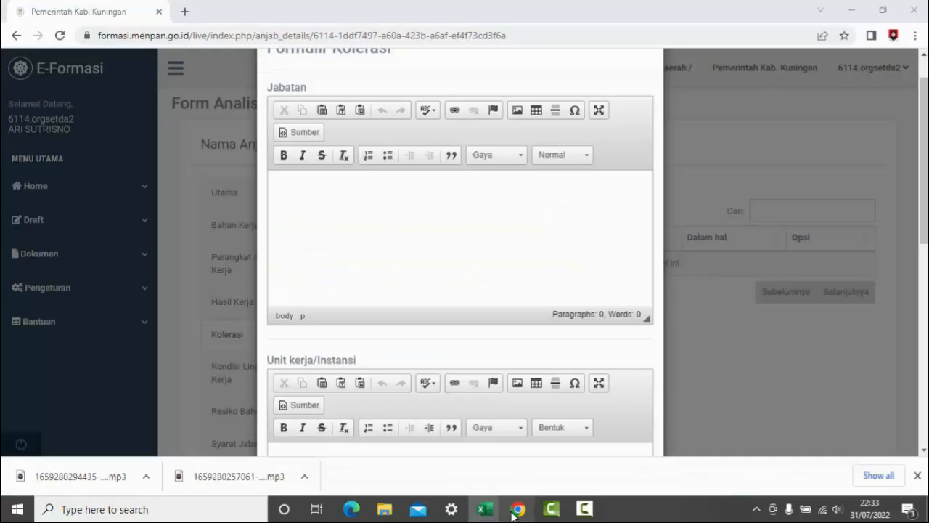
pyautogui.click(518, 509)
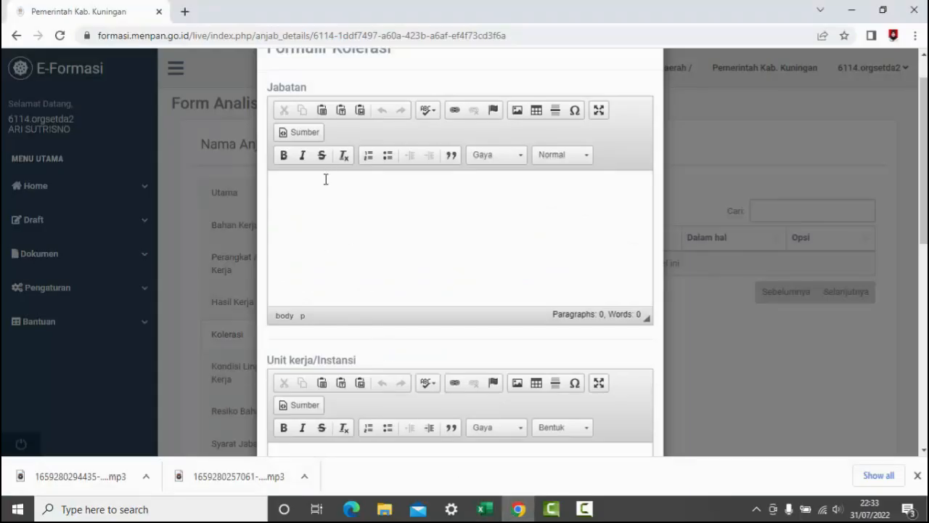
pyautogui.hotkey('ctrl', 'v')
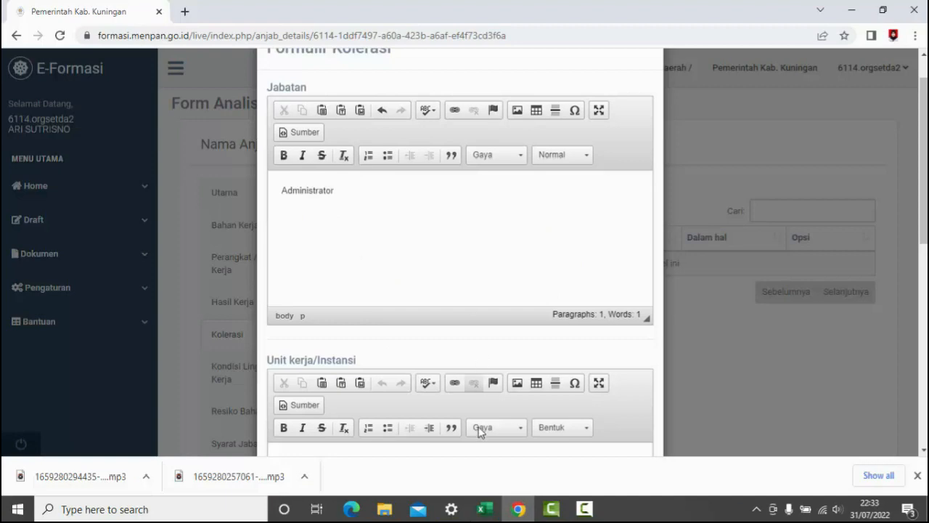
# - Add "Pengawas" from workbook cell C186 on a new line in the form's Jabatan field
pyautogui.moveTo(485, 509)
pyautogui.click(441, 477)
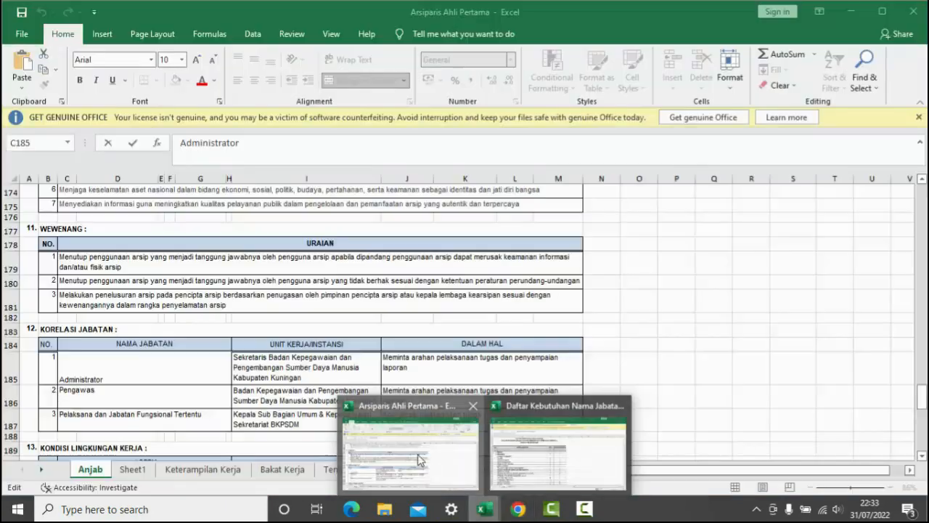
pyautogui.click(129, 393)
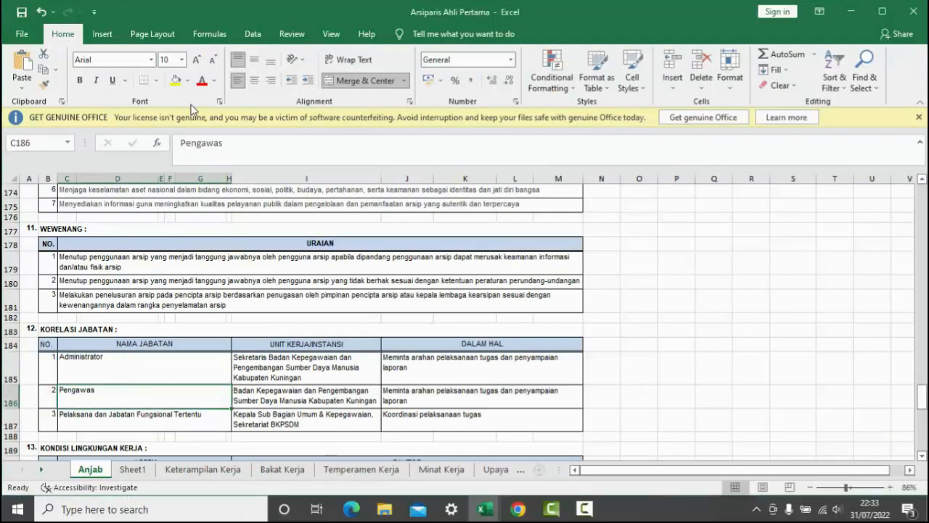
pyautogui.moveTo(225, 143); pyautogui.dragTo(180, 141)
pyautogui.hotkey('ctrl', 'c')
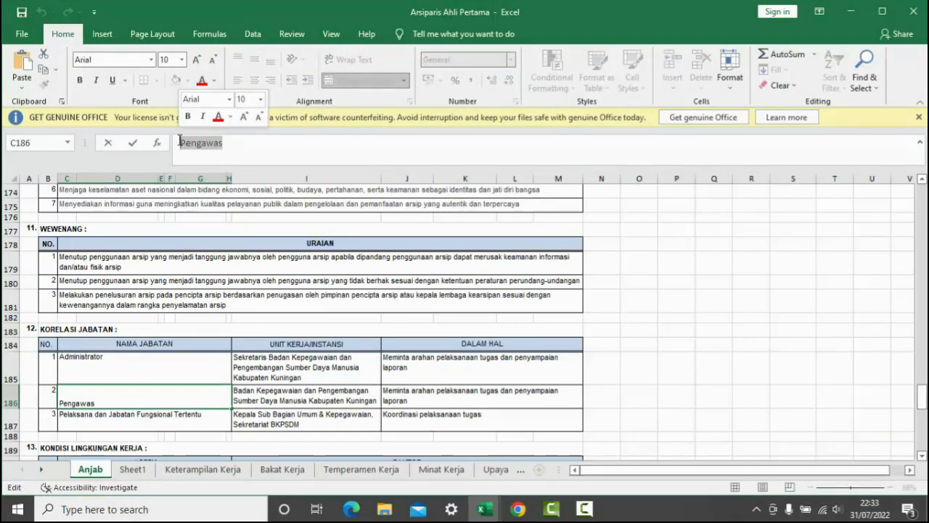
pyautogui.click(518, 509)
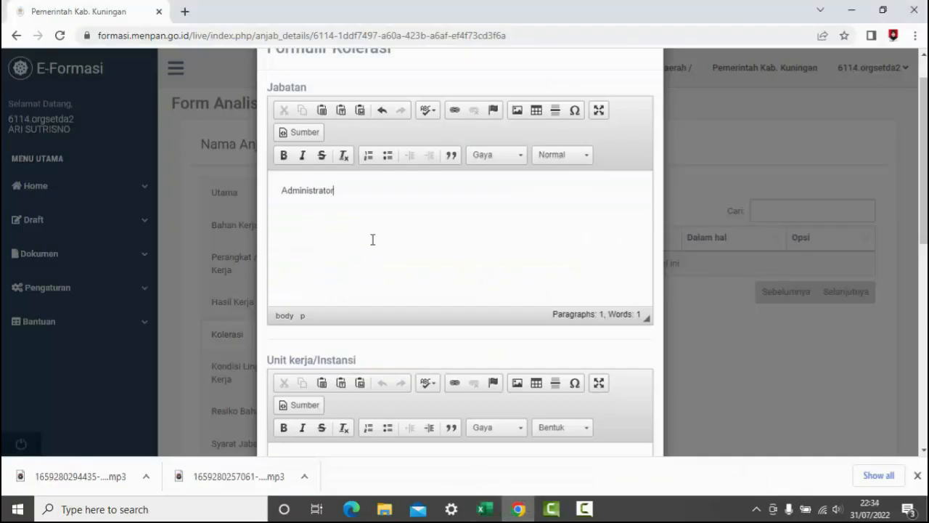
pyautogui.hotkey('ctrl', 'v')
# - Add "Pelaksana dan Jabatan Fungsional Tertentu" from workbook cell C187 on a third line in the form's Jabatan field
pyautogui.moveTo(485, 508)
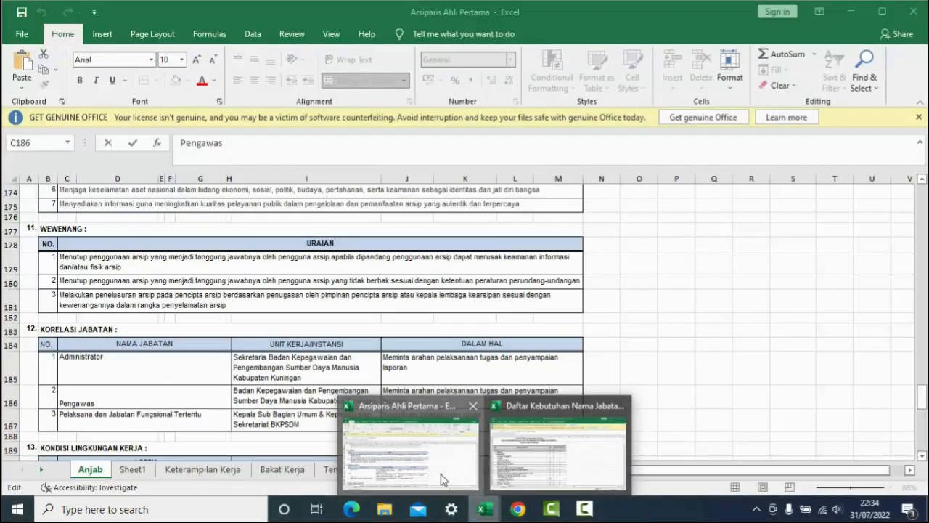
pyautogui.click(443, 479)
pyautogui.click(160, 423)
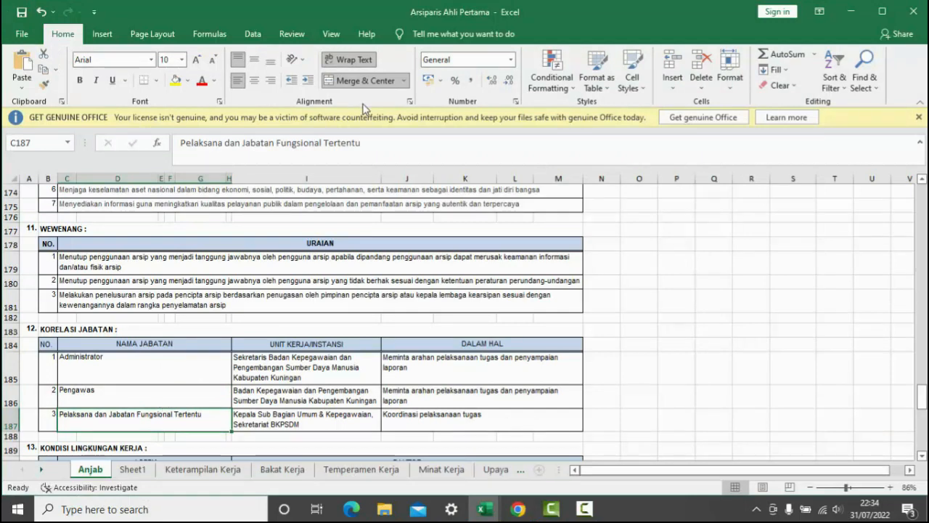
pyautogui.moveTo(374, 146); pyautogui.dragTo(184, 145)
pyautogui.hotkey('ctrl', 'c')
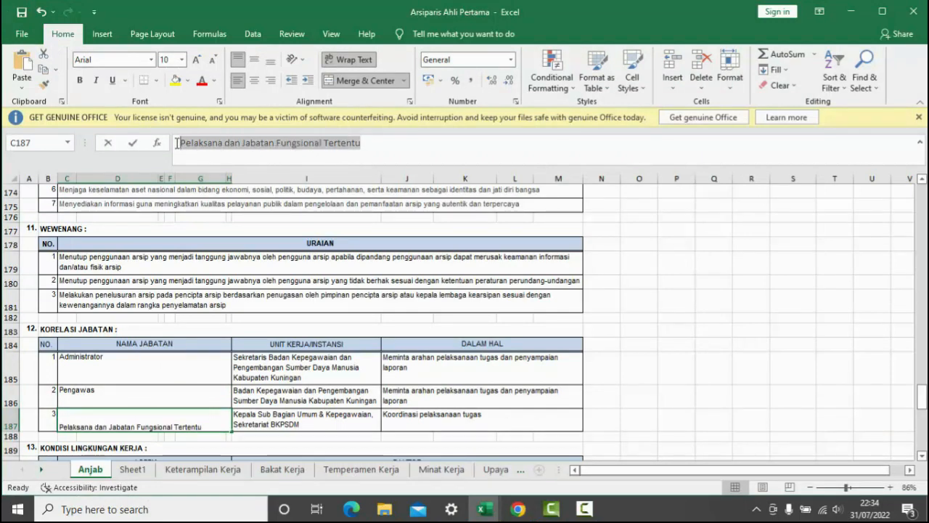
pyautogui.click(517, 509)
pyautogui.hotkey('ctrl', 'b')
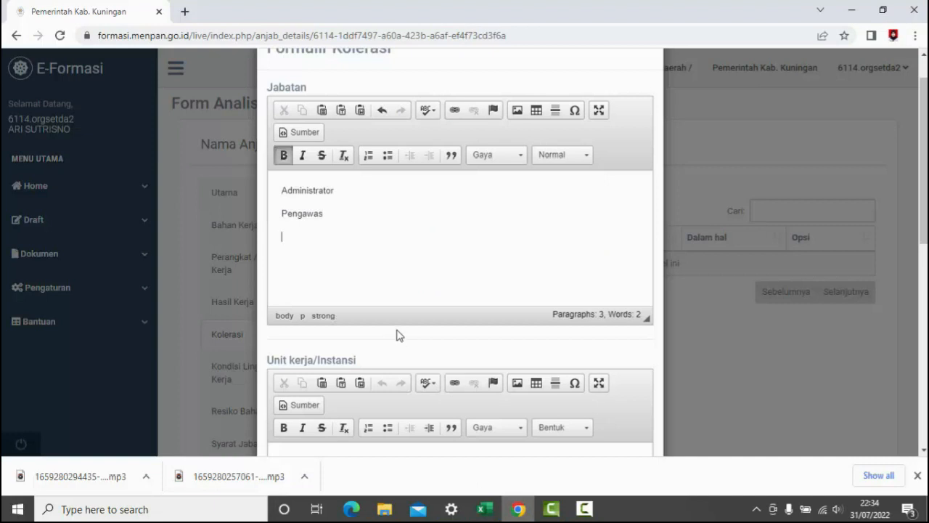
pyautogui.hotkey('ctrl', 'v')
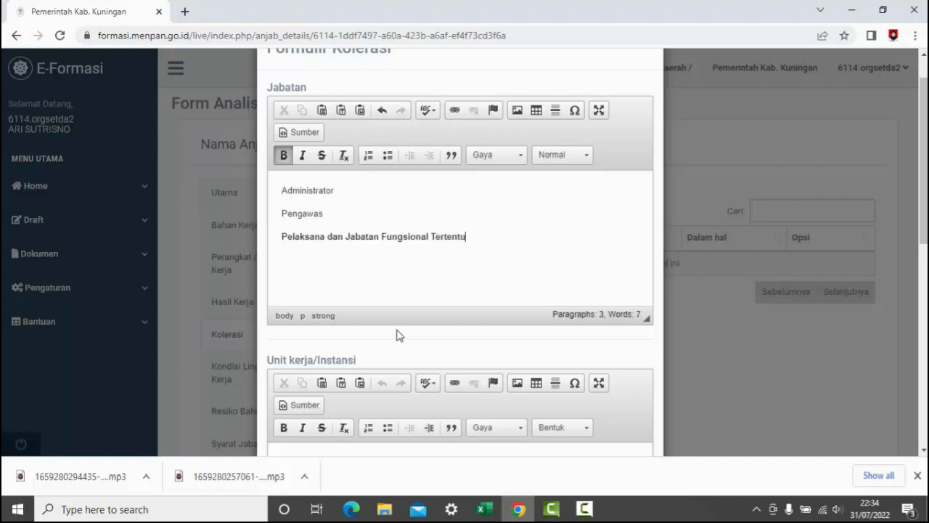
# - Remove the bold formatting from the "Pelaksana dan Jabatan Fungsional Tertentu" line in the Jabatan field
pyautogui.click(283, 154)
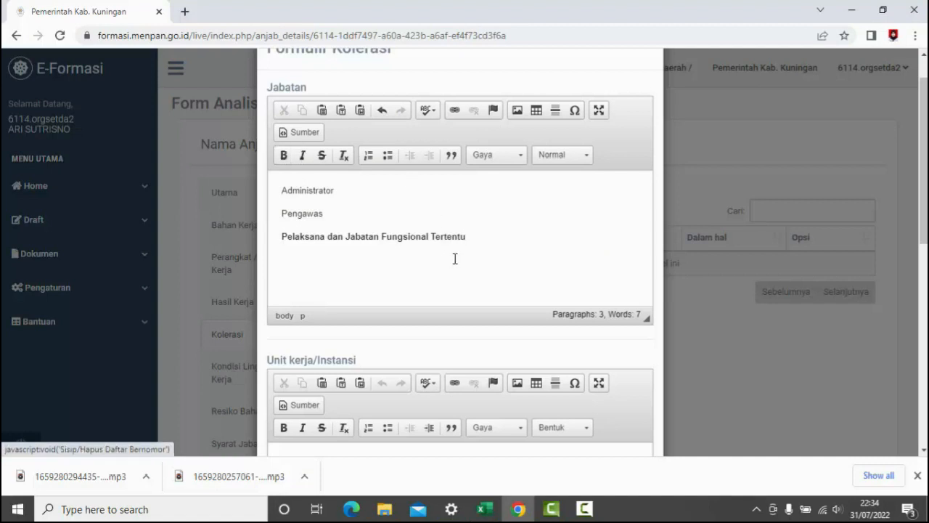
pyautogui.moveTo(473, 237); pyautogui.dragTo(279, 237)
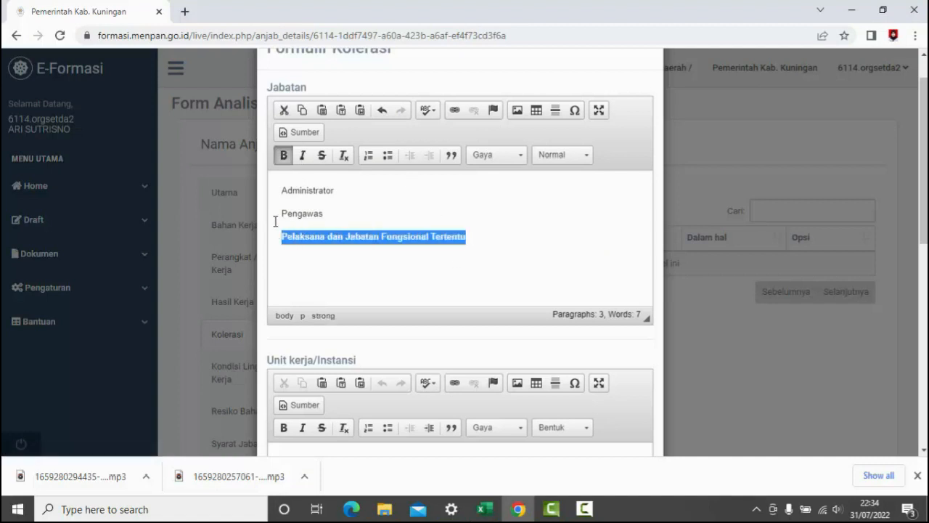
pyautogui.click(478, 286)
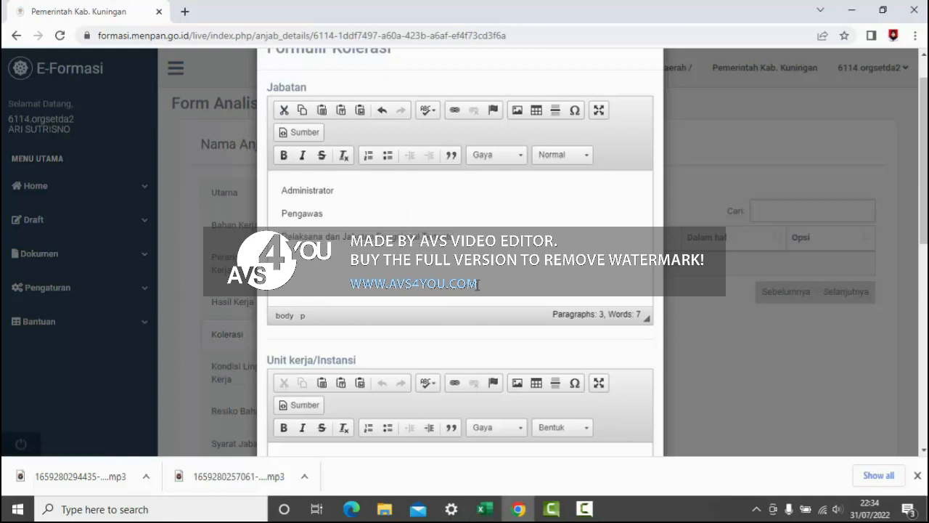
# - Check the UNIT KERJA/INSTANSI entry in workbook cell I185 and enter "setda" in the form's Unit kerja/Instansi field
pyautogui.scroll(-4, 705, 228)
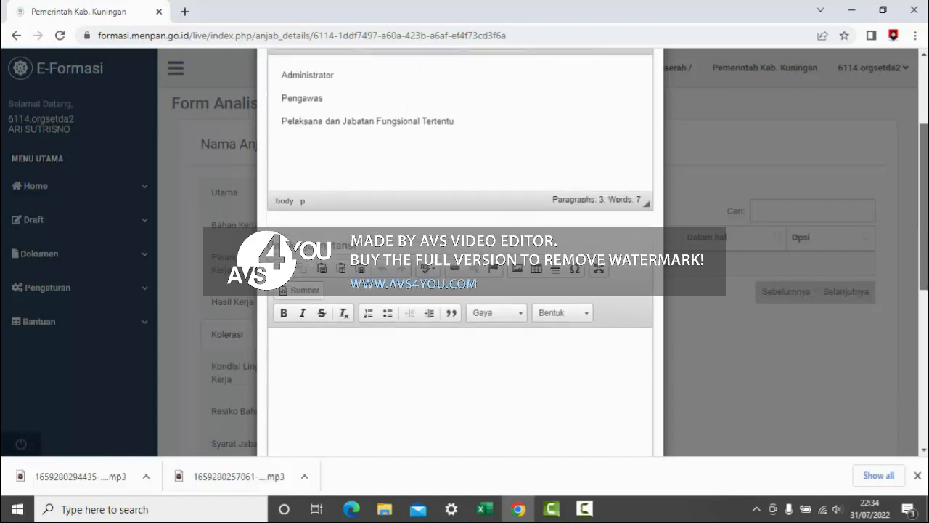
pyautogui.scroll(-1, 425, 223)
pyautogui.click(410, 204)
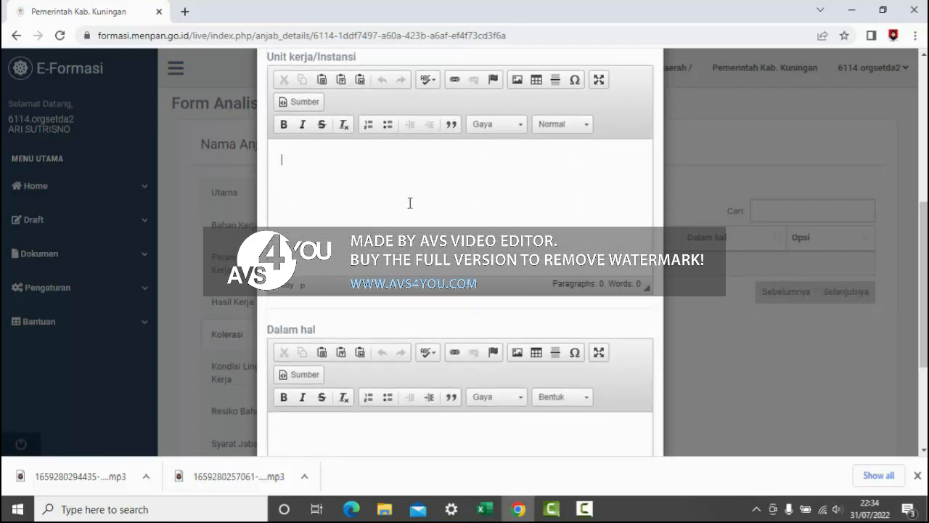
pyautogui.moveTo(485, 509)
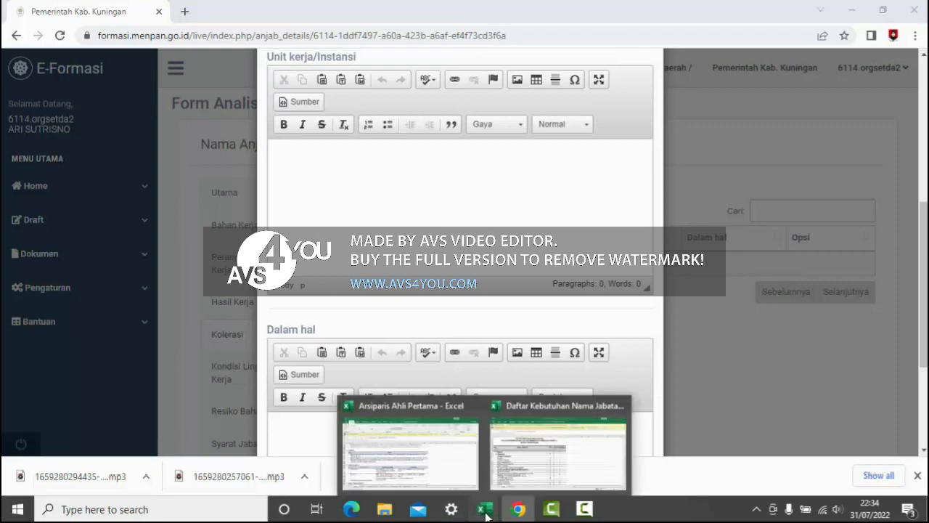
pyautogui.click(409, 447)
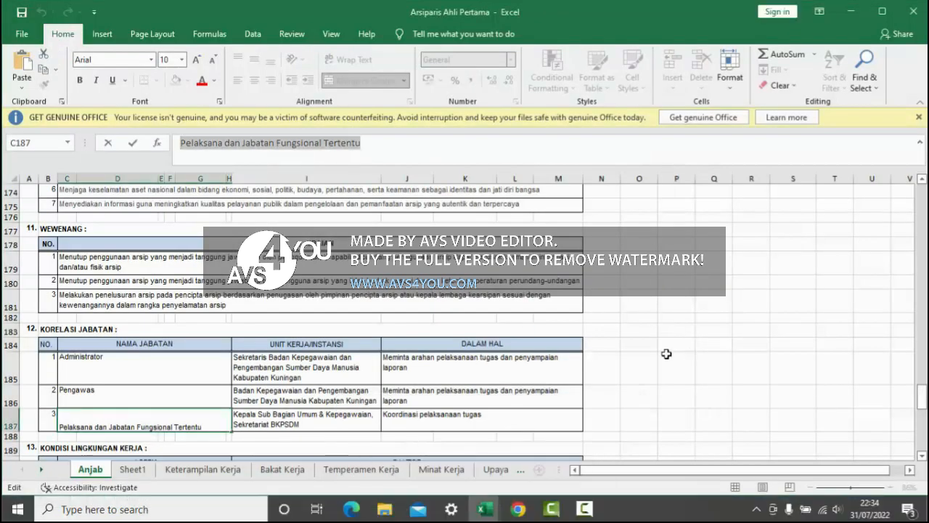
pyautogui.click(339, 363)
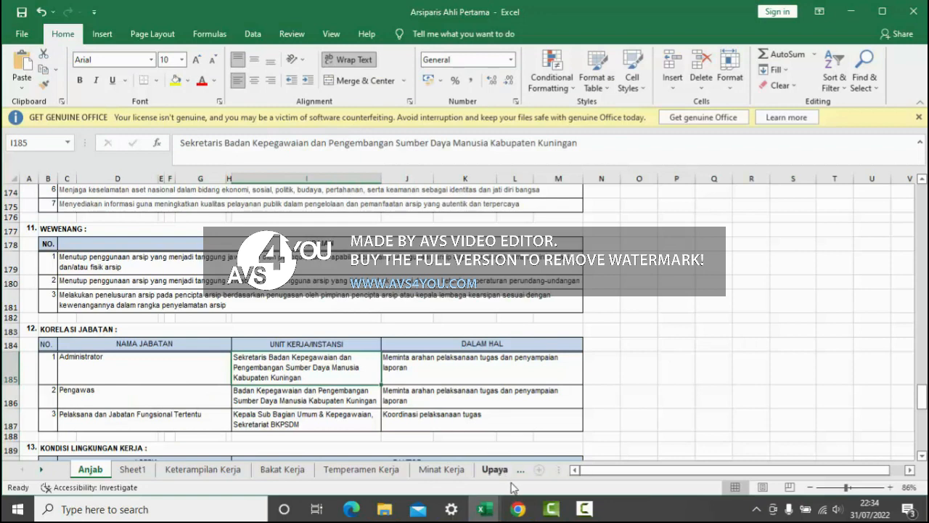
pyautogui.click(517, 509)
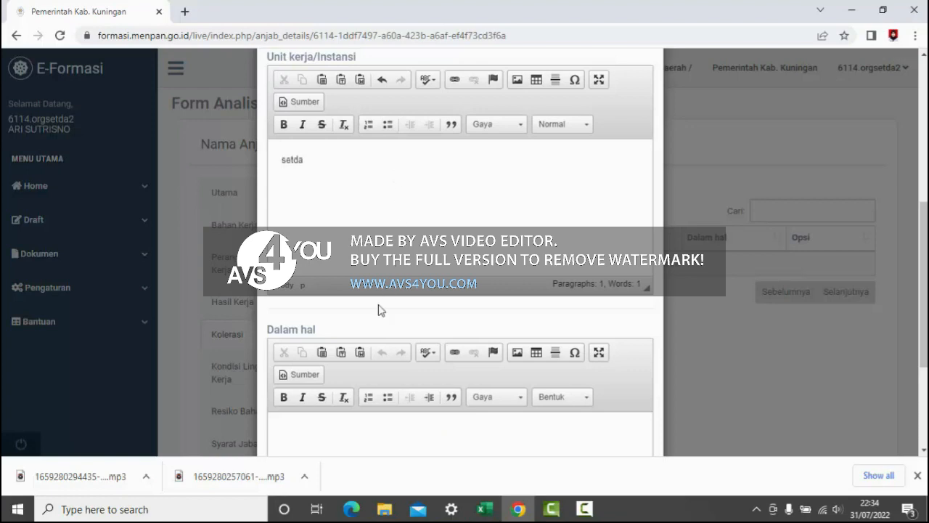
# - Copy "Meminta arahan pelaksanaan tugas dan penyampaian laporan" from workbook cell J185 into the form's Dalam hal field
pyautogui.click(341, 425)
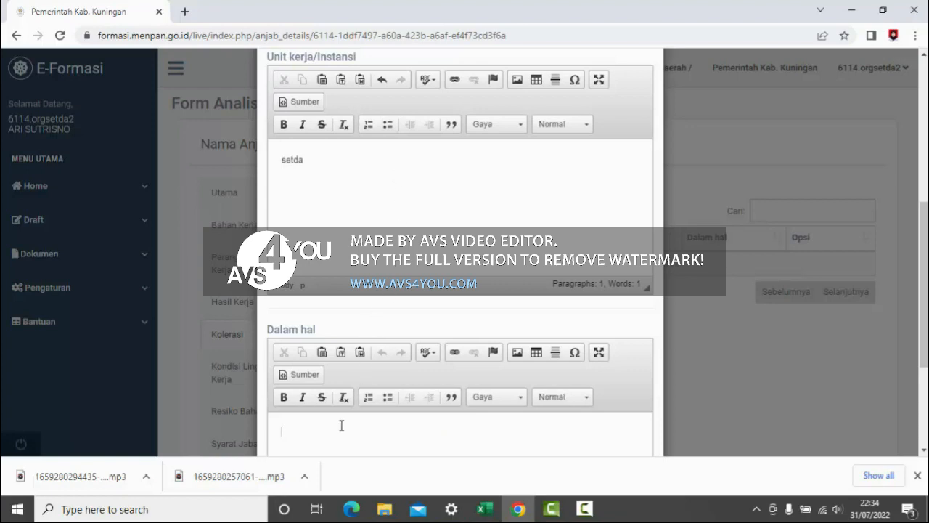
pyautogui.click(497, 510)
pyautogui.click(441, 477)
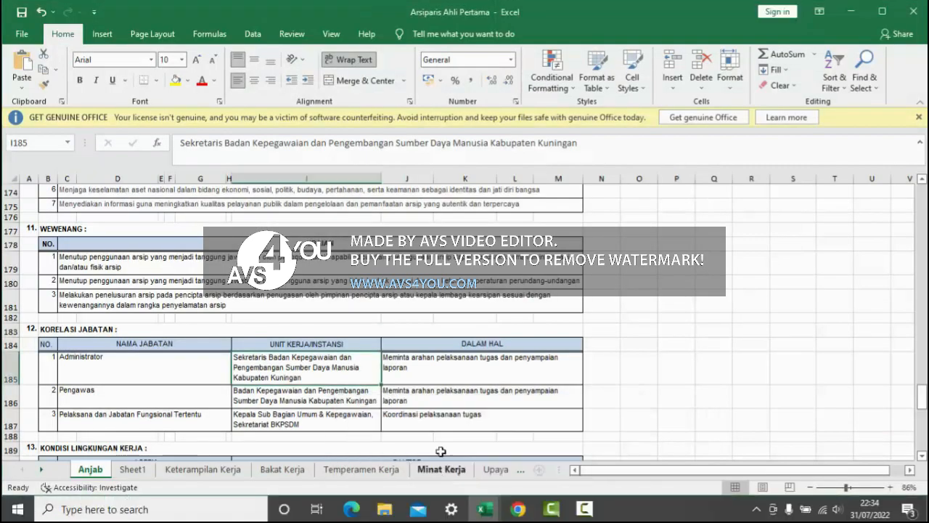
pyautogui.click(444, 371)
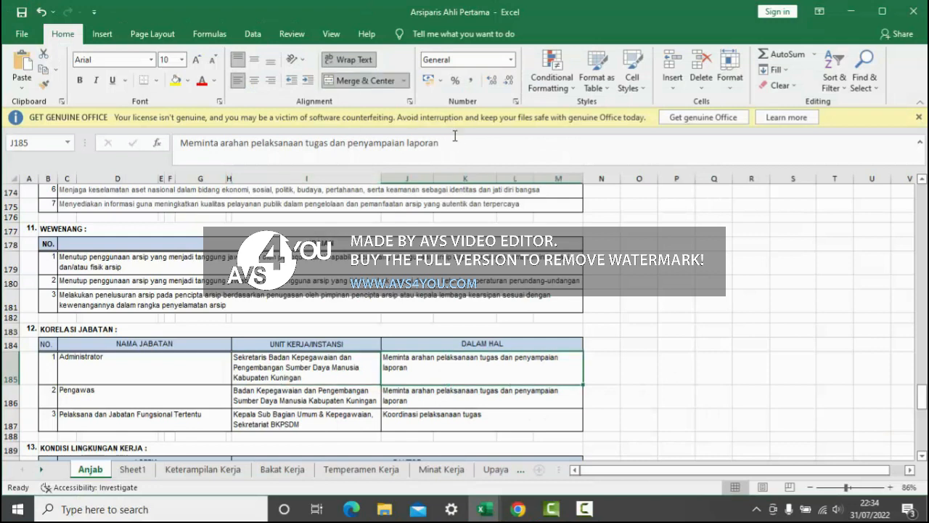
pyautogui.moveTo(455, 142); pyautogui.dragTo(178, 138)
pyautogui.hotkey('ctrl', 'c')
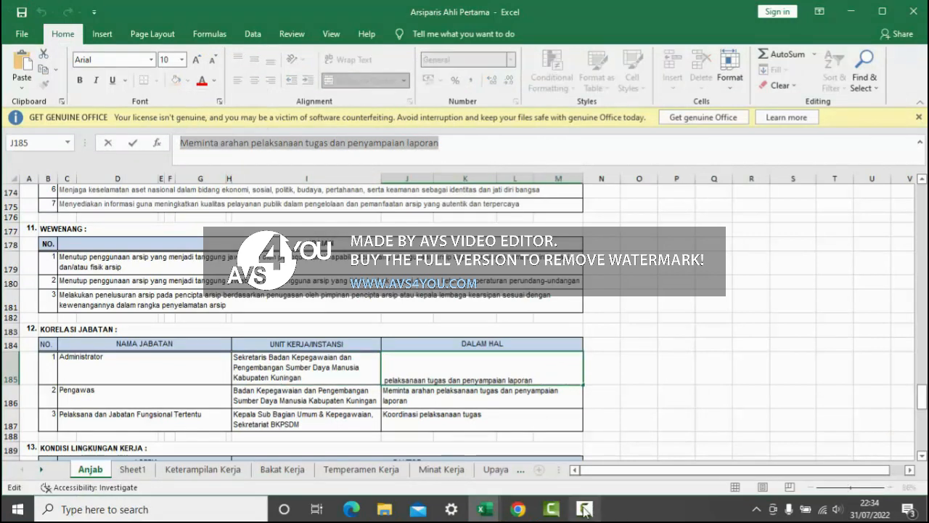
pyautogui.click(519, 509)
pyautogui.click(334, 431)
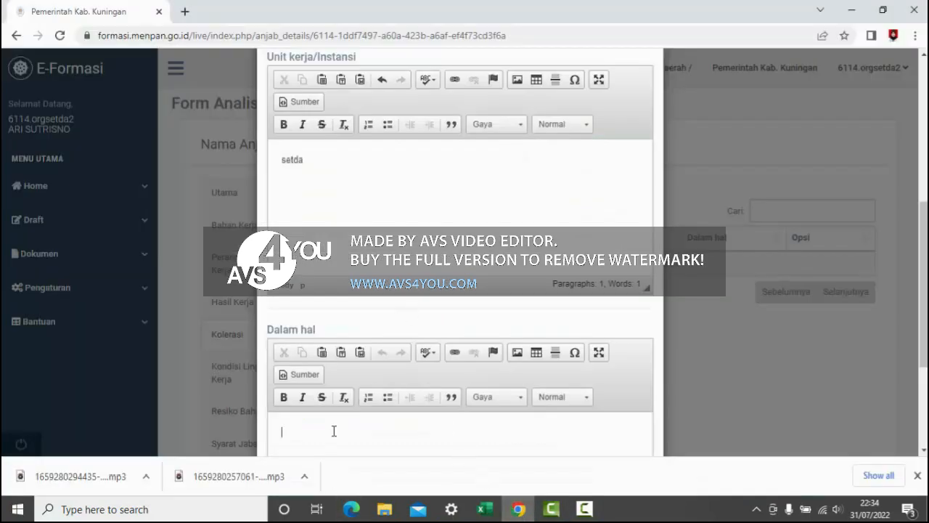
pyautogui.hotkey('ctrl', 'v')
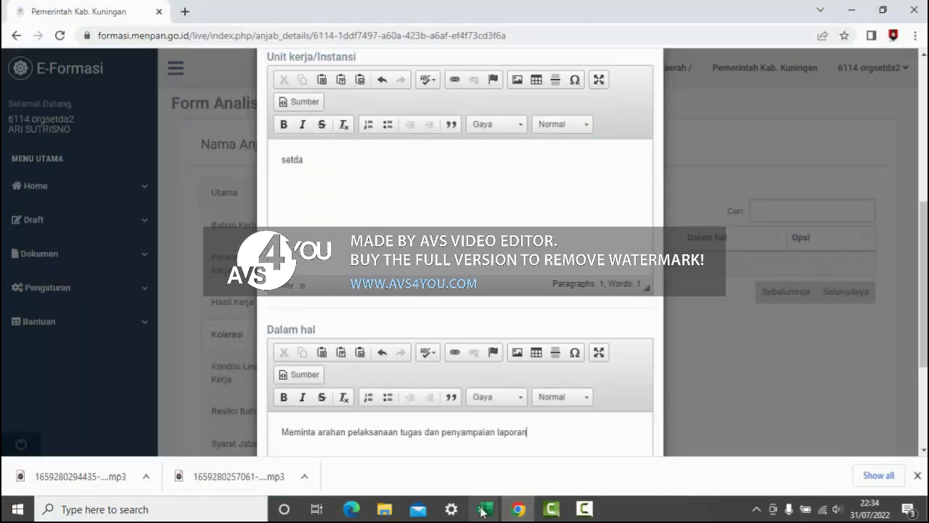
# - Add "Meminta arahan pelaksanaan tugas dan penyampaian laporan" from workbook cell J186 on a second line in the form's Dalam hal field
pyautogui.moveTo(485, 509)
pyautogui.click(445, 461)
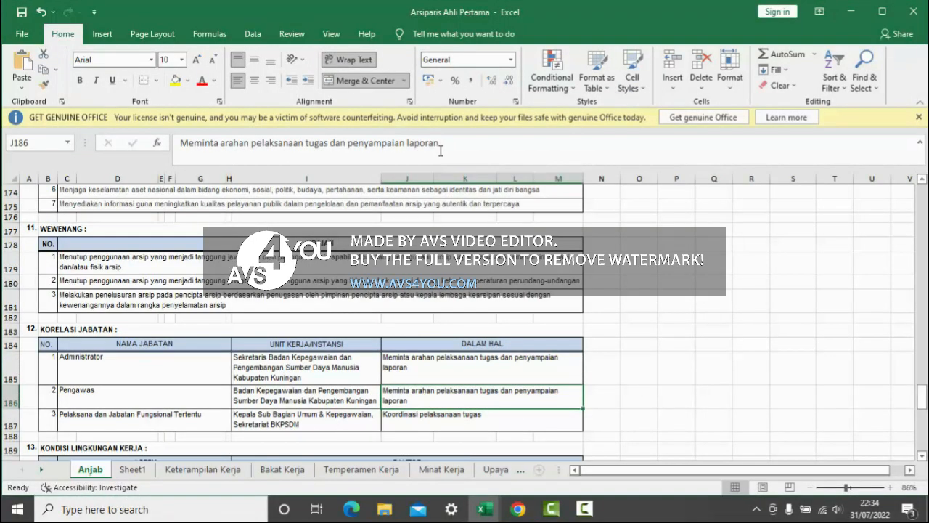
pyautogui.moveTo(444, 147); pyautogui.dragTo(244, 139)
pyautogui.hotkey('ctrl', 'c')
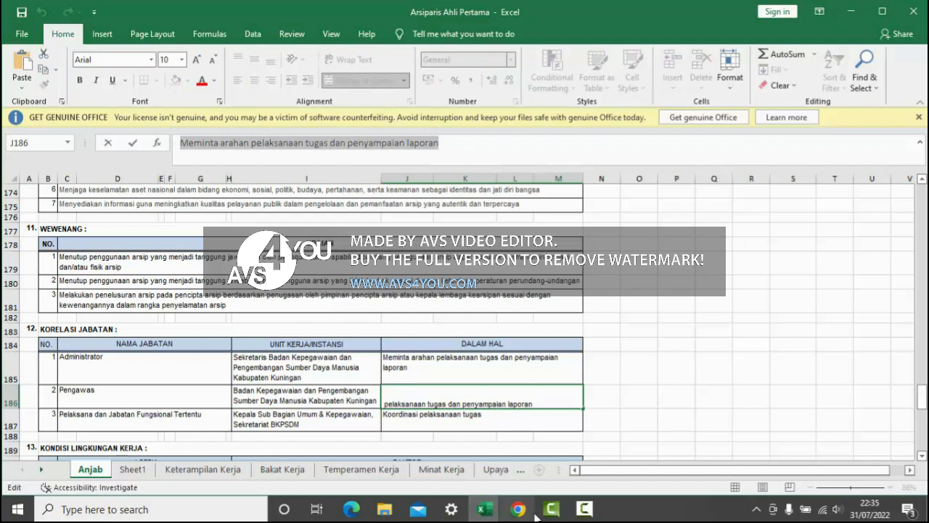
pyautogui.moveTo(535, 514)
pyautogui.click(512, 465)
pyautogui.click(581, 443)
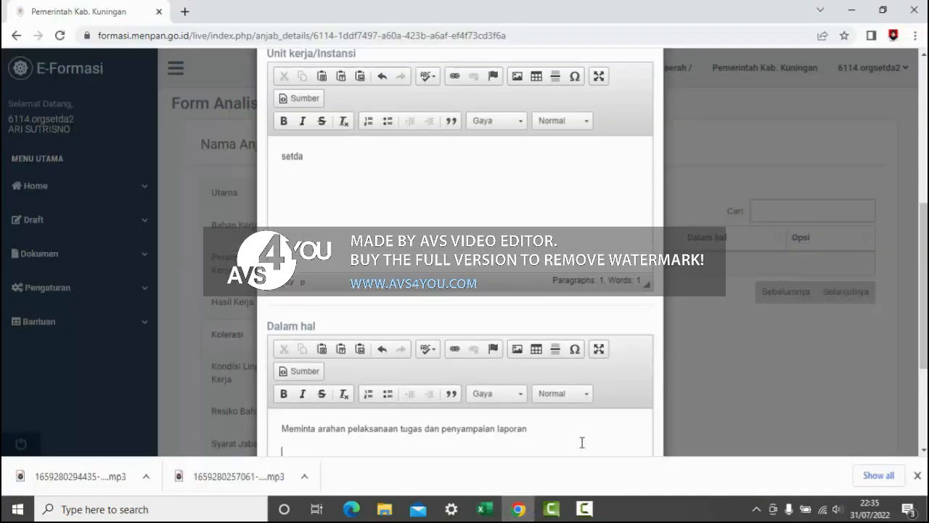
pyautogui.hotkey('ctrl', 'v')
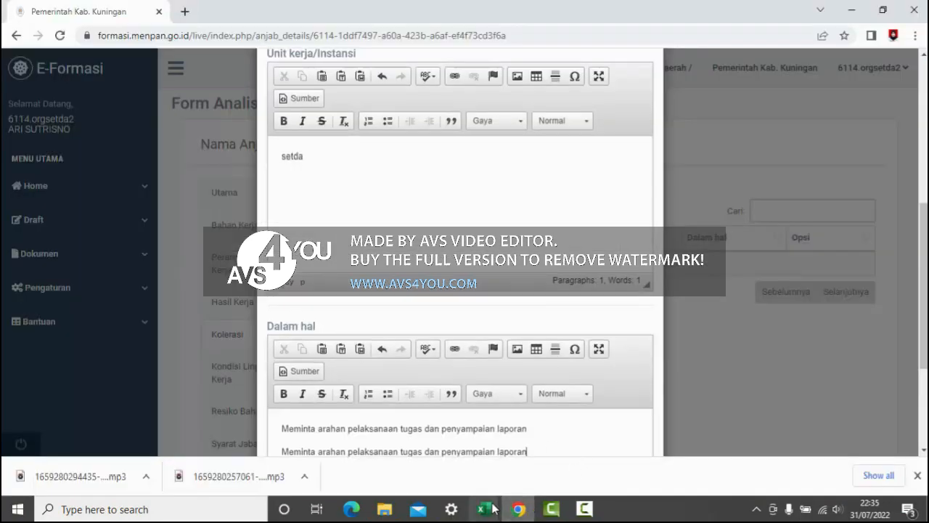
# - Add "Koordinasi pelaksanaan tugas" from workbook cell J187 on a third line of the Dalam hal field and save the Kolerasi entry
pyautogui.moveTo(485, 508)
pyautogui.click(427, 454)
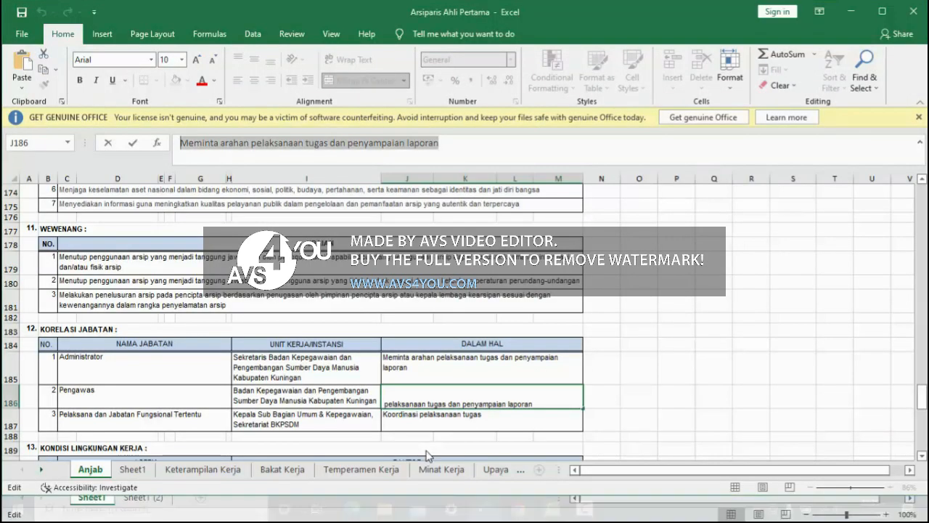
pyautogui.click(438, 417)
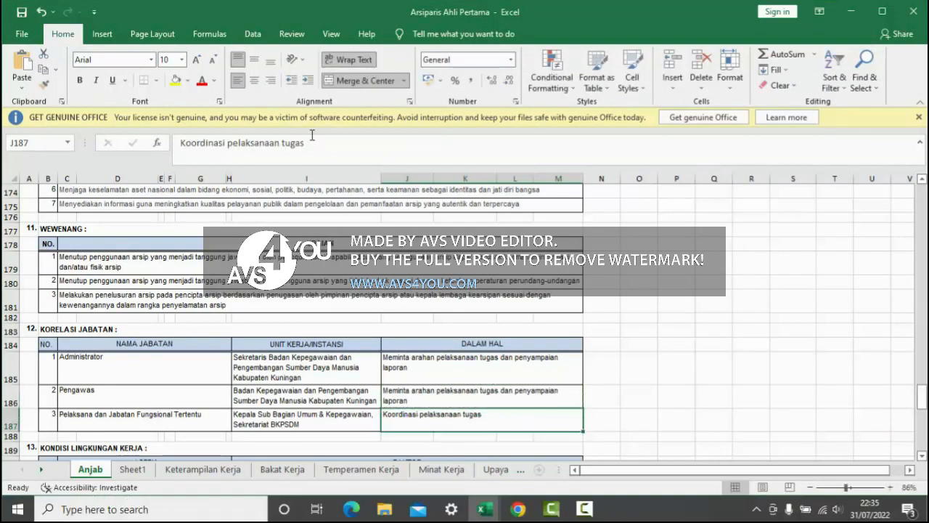
pyautogui.moveTo(312, 137); pyautogui.dragTo(169, 142)
pyautogui.hotkey('ctrl', 'c')
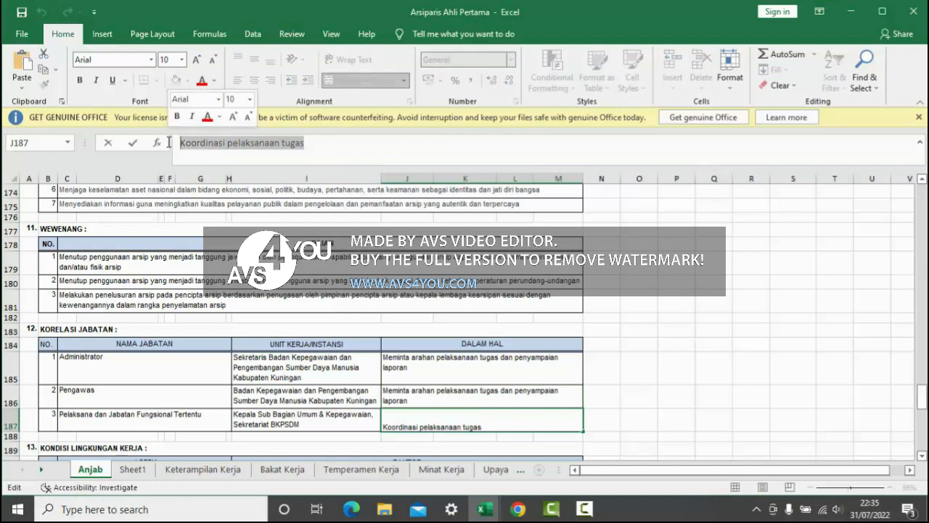
pyautogui.click(518, 510)
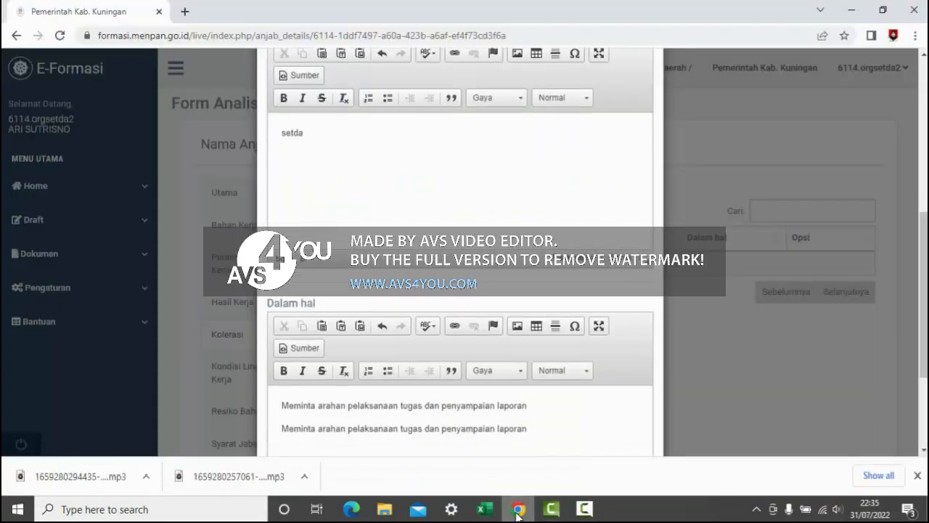
pyautogui.hotkey('ctrl', 'v')
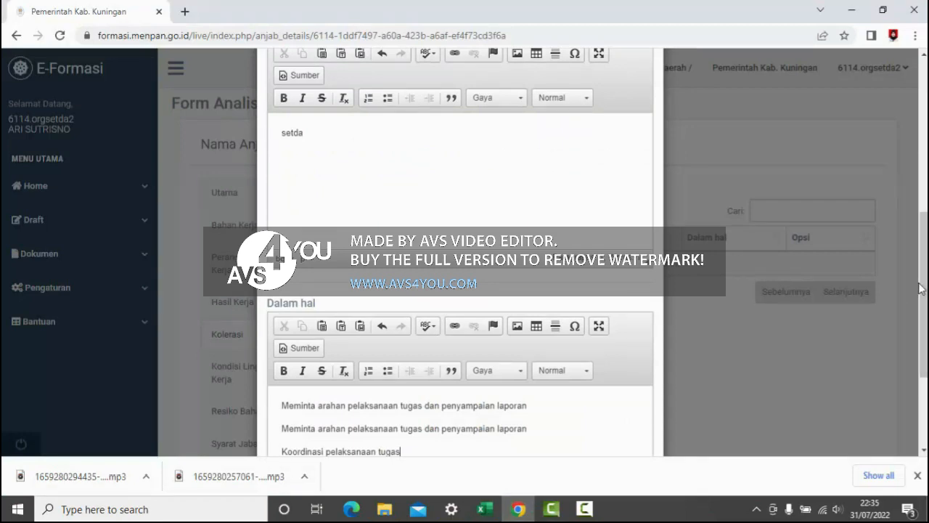
pyautogui.scroll(-3, 921, 288)
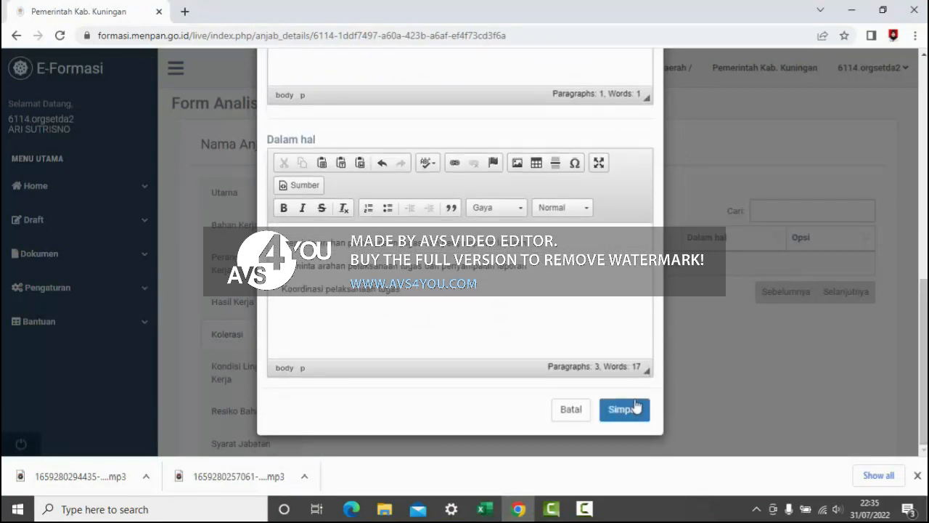
pyautogui.click(636, 410)
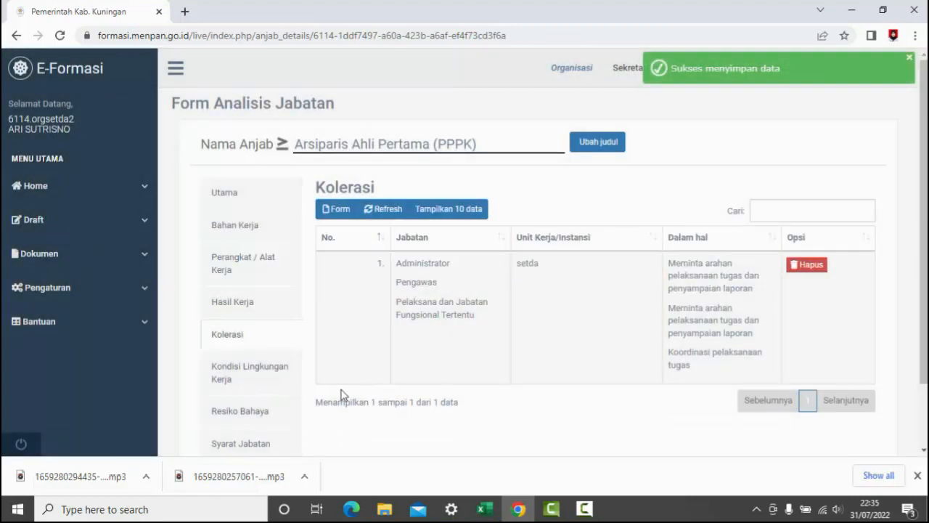
# - In the Kondisi Lingkungan Kerja form, consult section 13 of the workbook and set Tempat Kerja to Dalam ruangan and Suhu to Dingin
pyautogui.click(232, 389)
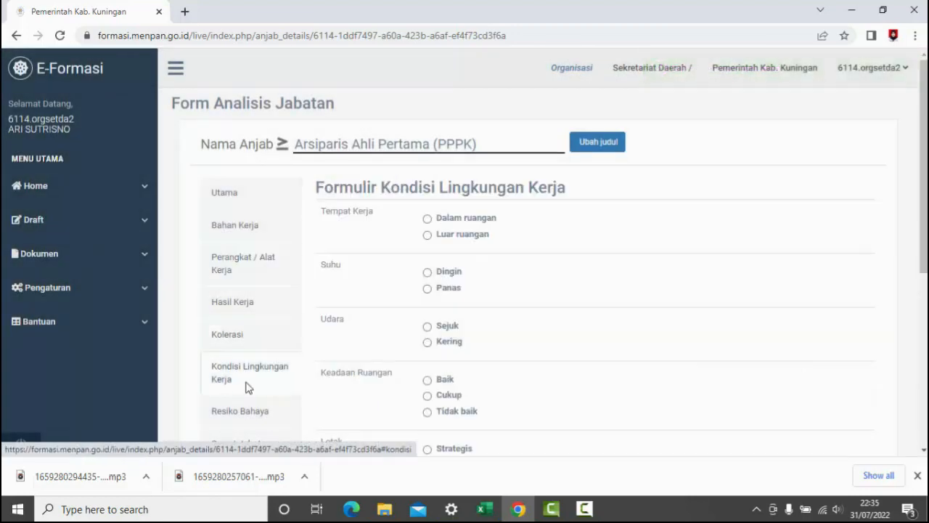
pyautogui.click(479, 510)
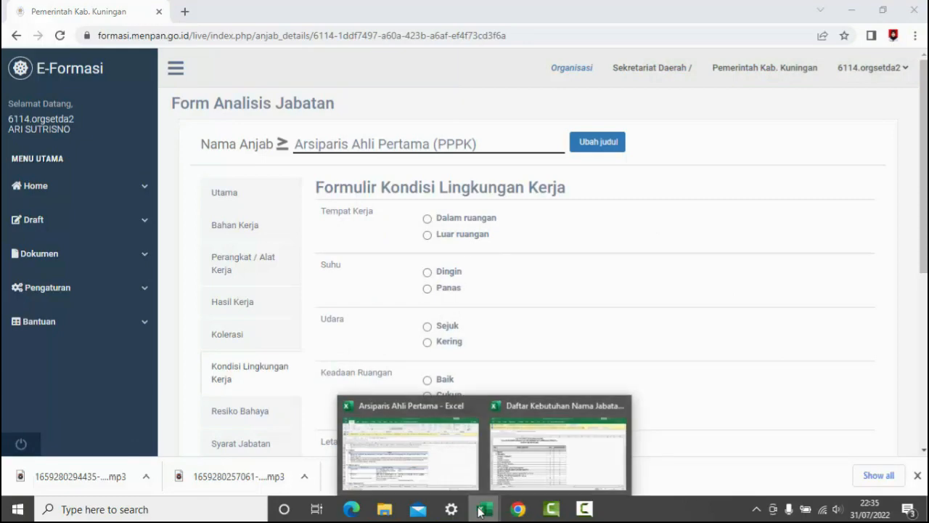
pyautogui.click(410, 458)
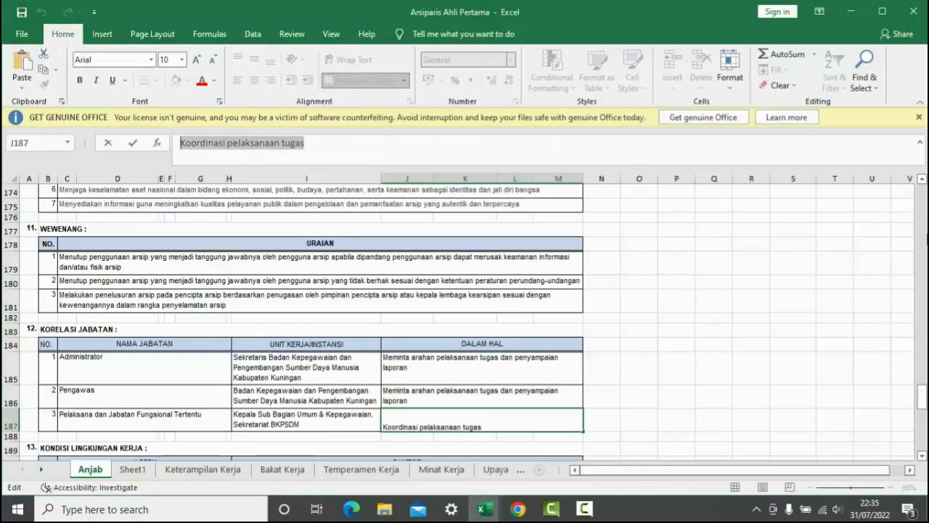
pyautogui.moveTo(923, 400); pyautogui.dragTo(923, 418)
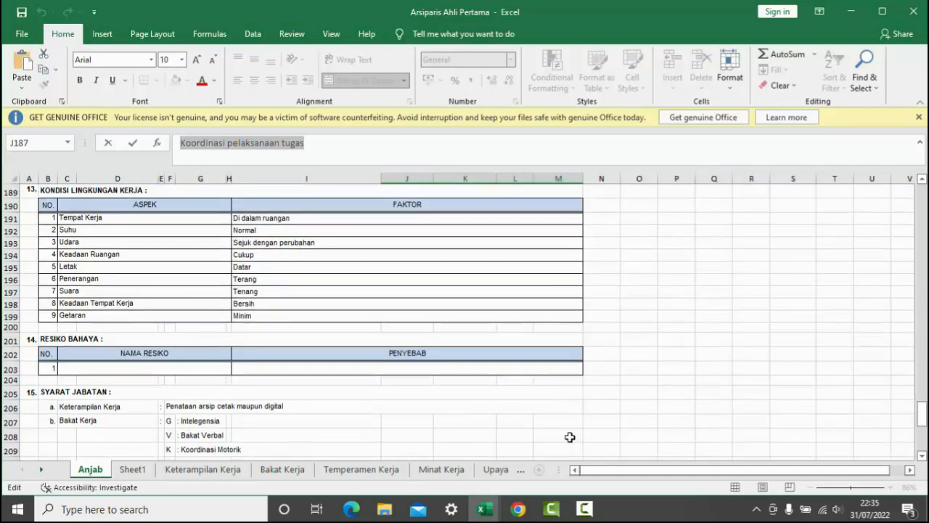
pyautogui.click(517, 508)
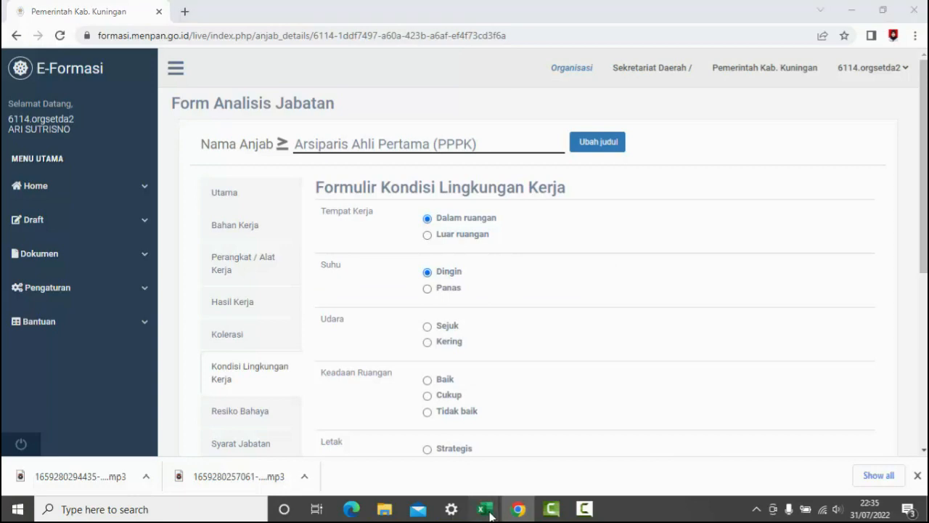
# - Set Udara to Sejuk, Keadaan Ruangan to Baik, Letak to Strategis, Penerangan to Terang, Suara to Tenang and Keadaan Tempat Kerja to Bersih dan rapi
pyautogui.moveTo(483, 508)
pyautogui.click(429, 477)
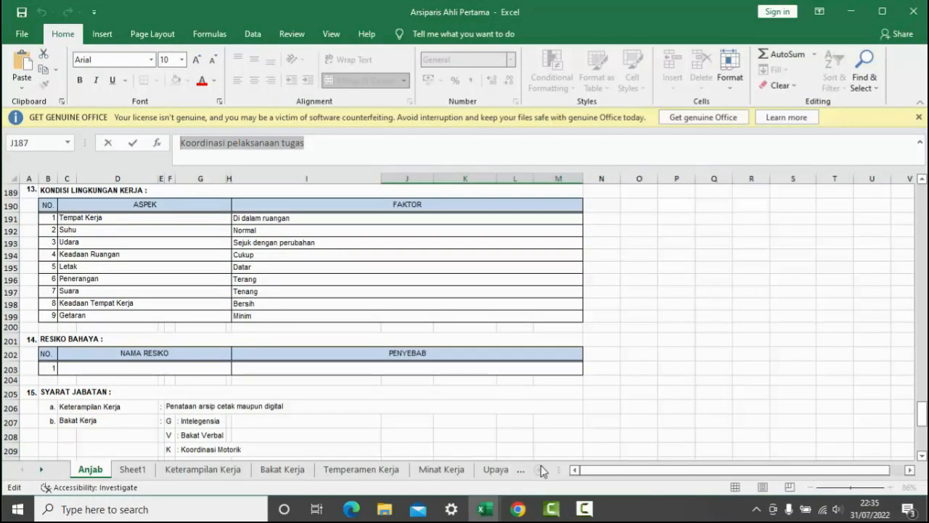
pyautogui.moveTo(521, 511)
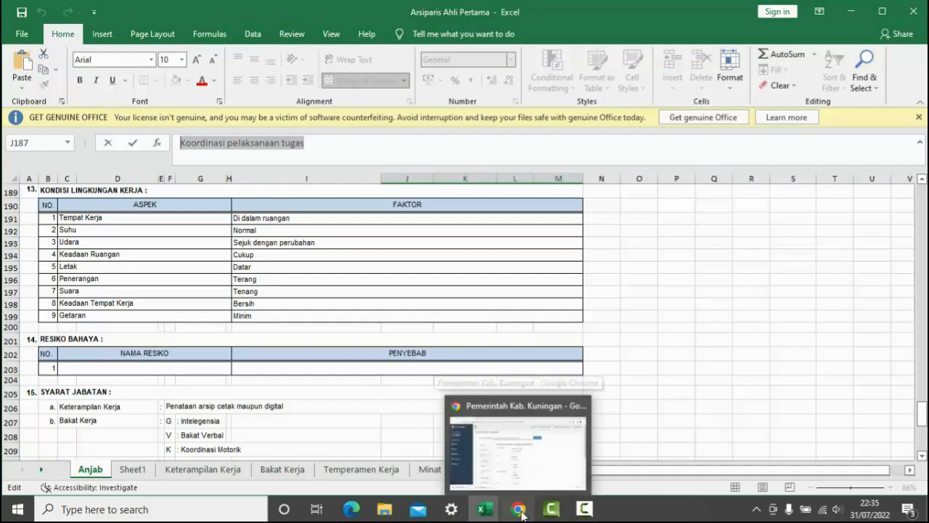
pyautogui.click(508, 443)
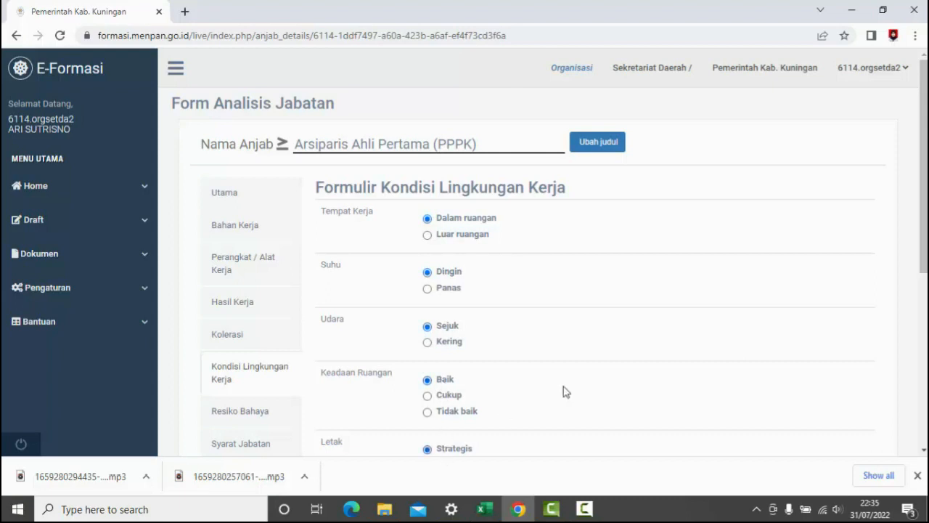
pyautogui.scroll(-2, 924, 269)
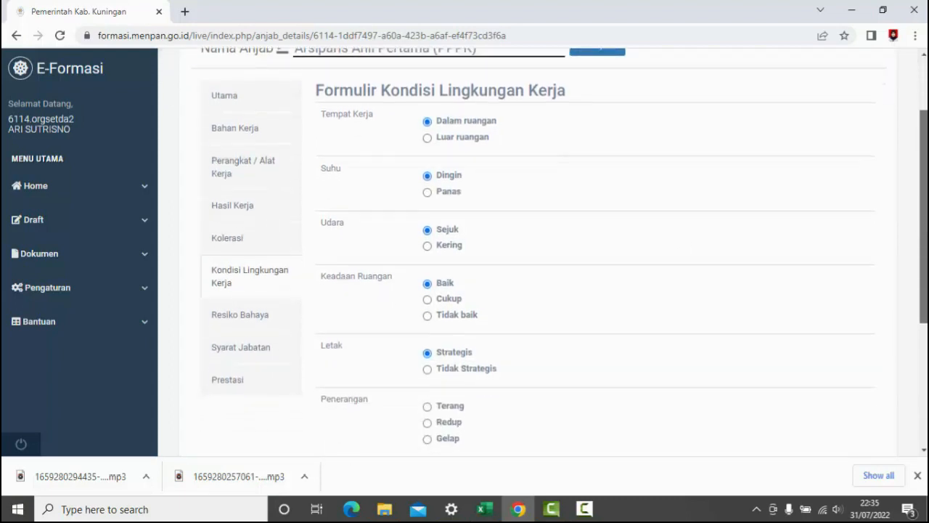
pyautogui.scroll(-2, 924, 290)
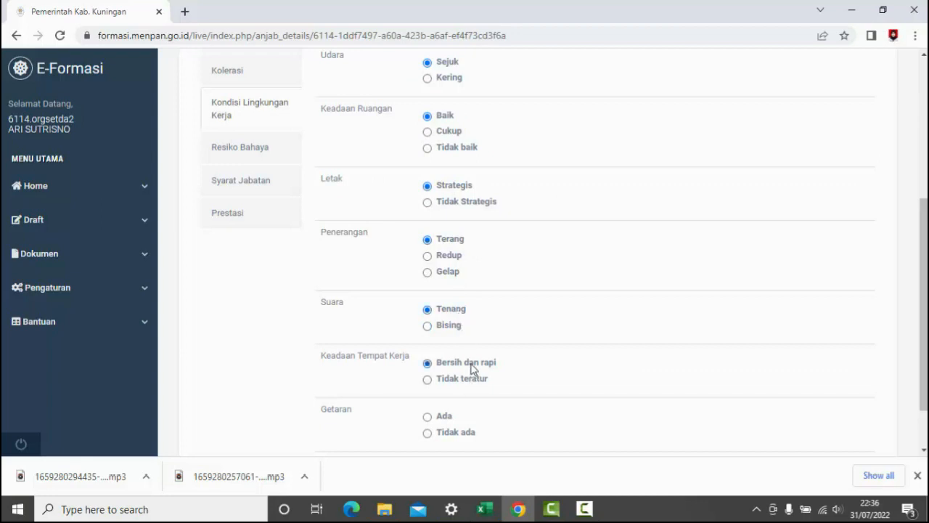
# - Consult Getaran in section 13 of the Arsiparis Ahli Pertama workbook, set it to Tidak ada in the web form and save the form
pyautogui.click(486, 510)
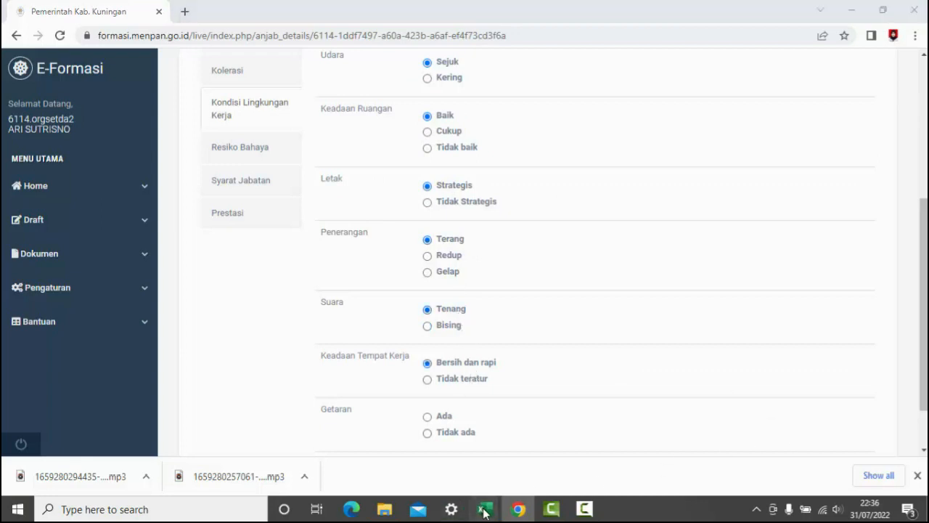
pyautogui.click(373, 470)
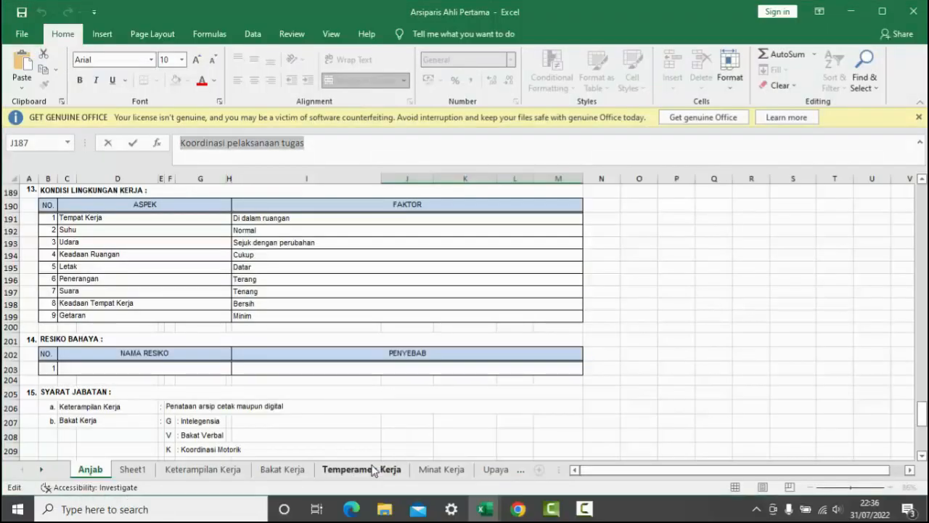
pyautogui.click(518, 509)
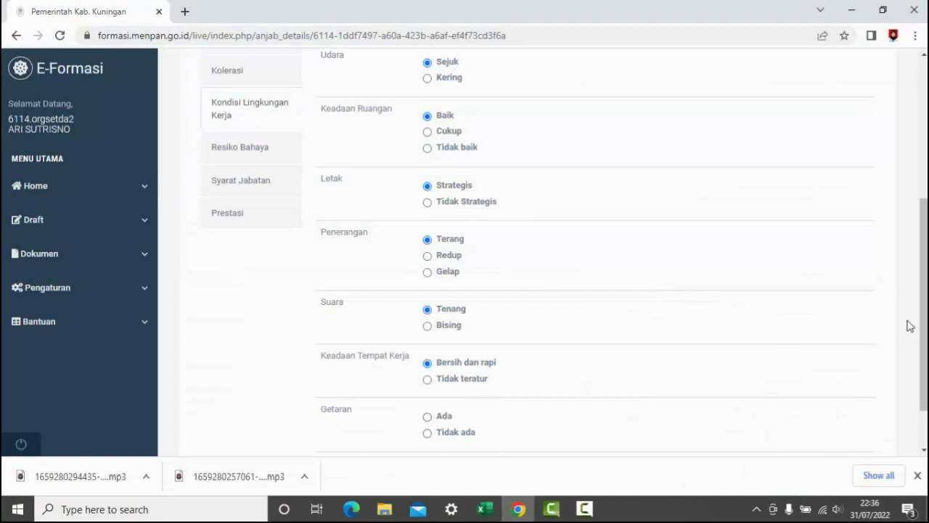
pyautogui.scroll(-2, 924, 305)
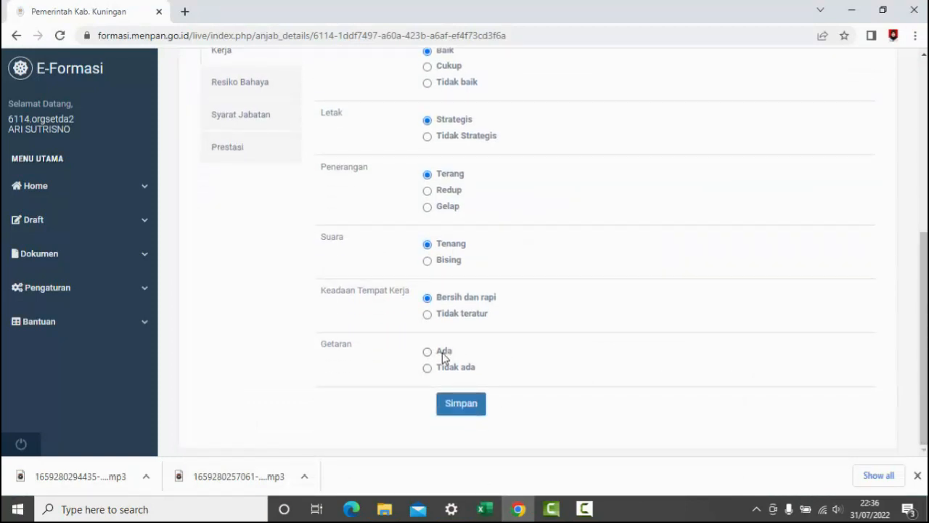
pyautogui.click(469, 411)
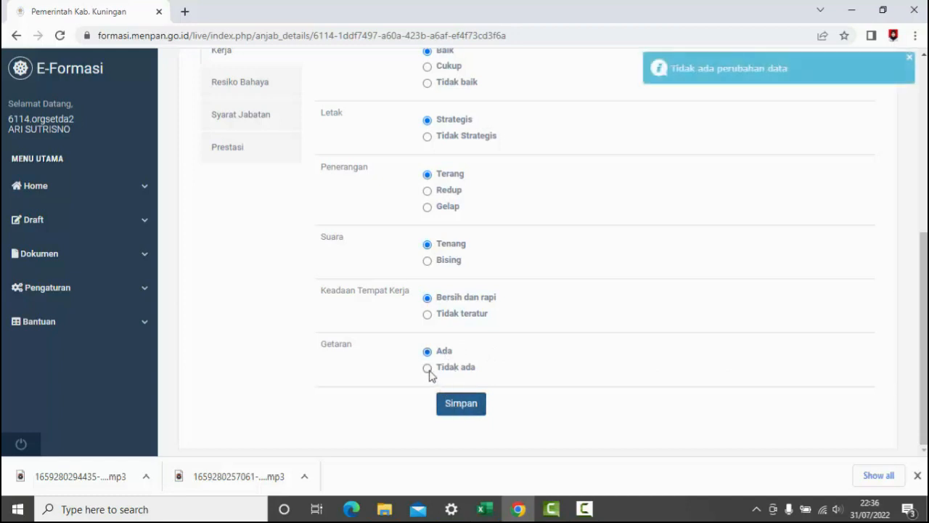
pyautogui.click(428, 369)
pyautogui.click(457, 408)
# - Open the form's Resiko Bahaya section and check it against section 14 of the Arsiparis Ahli Pertama workbook
pyautogui.moveTo(924, 249); pyautogui.dragTo(924, 124)
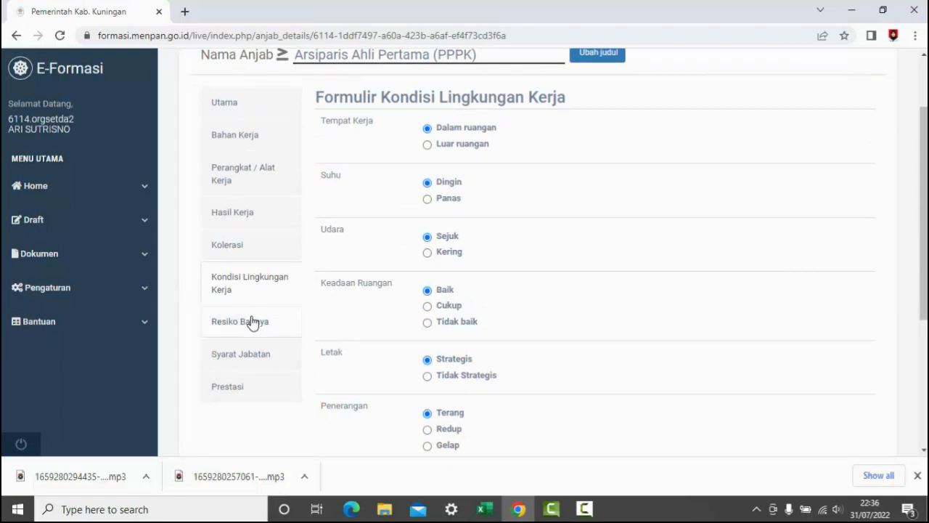
pyautogui.click(252, 323)
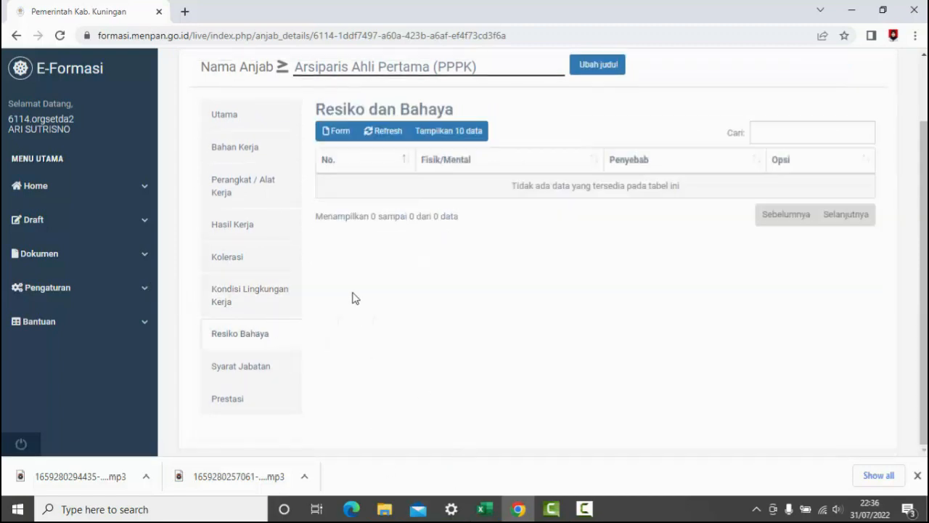
pyautogui.moveTo(485, 508)
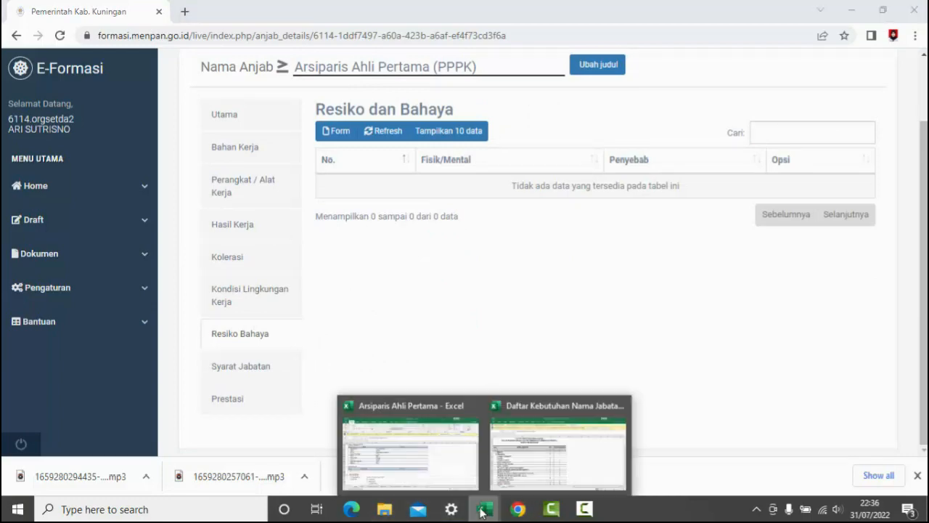
pyautogui.click(401, 477)
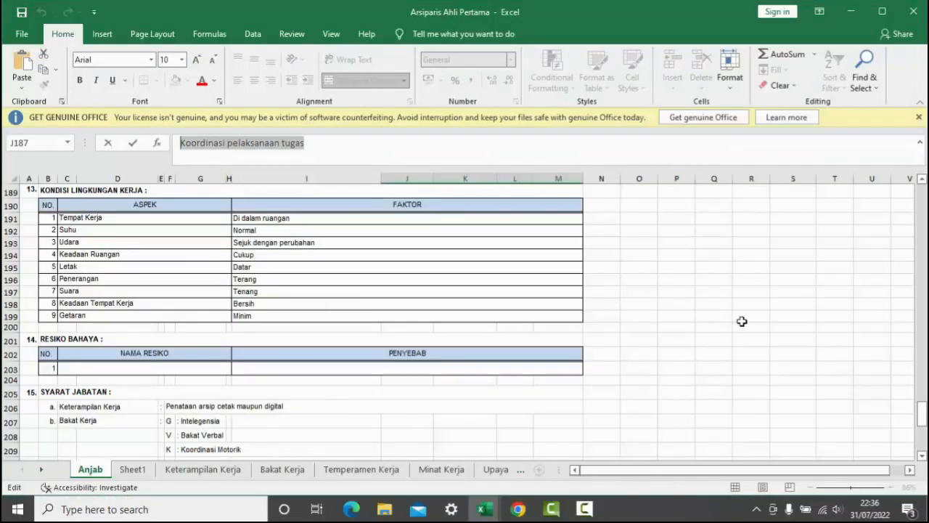
pyautogui.click(515, 508)
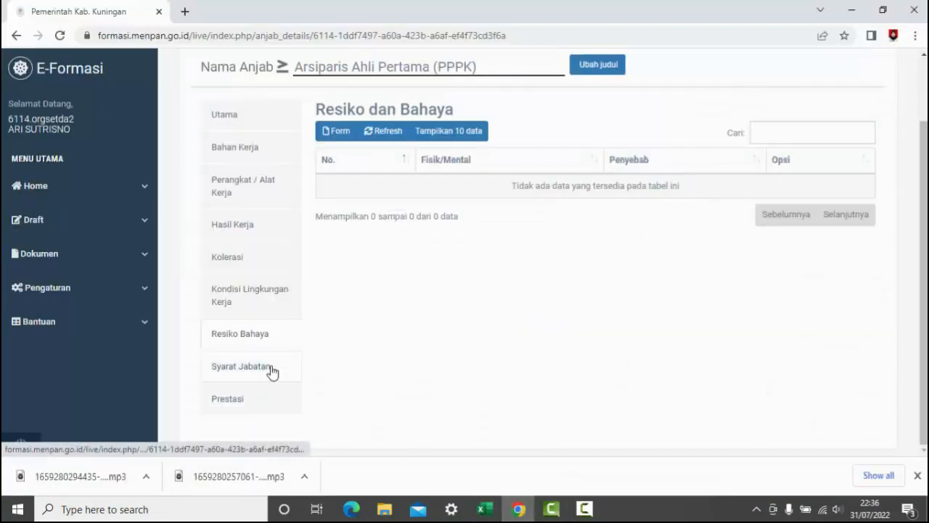
# - Review the Pendidikan and Kursus/Diklat requirements in Syarat Jabatan, and view the Prestasi section
pyautogui.click(271, 372)
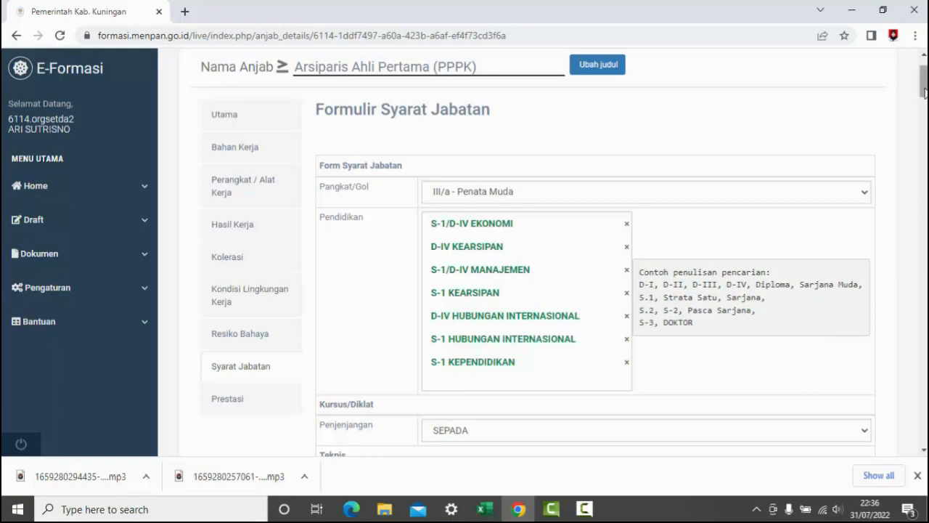
pyautogui.moveTo(926, 96)
pyautogui.mouseDown()
pyautogui.moveTo(925, 114)
pyautogui.moveTo(926, 104)
pyautogui.mouseUp()
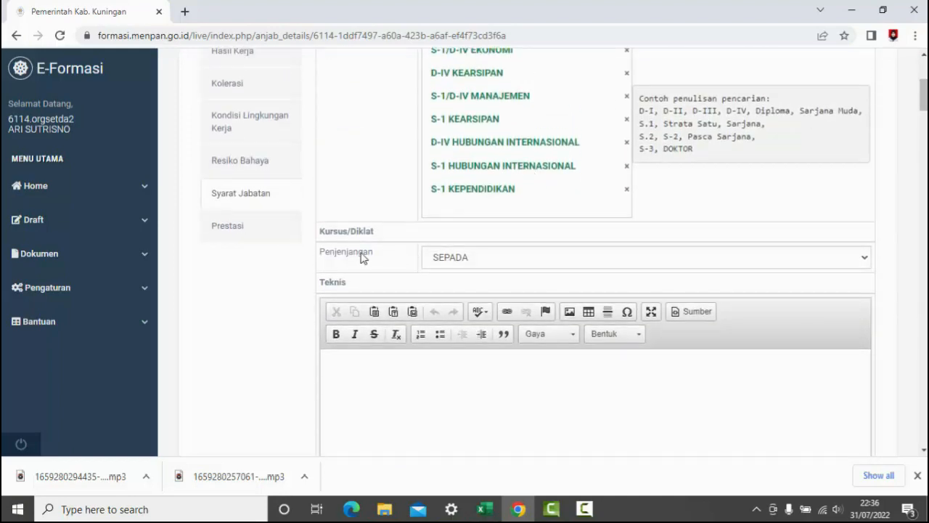
pyautogui.click(268, 234)
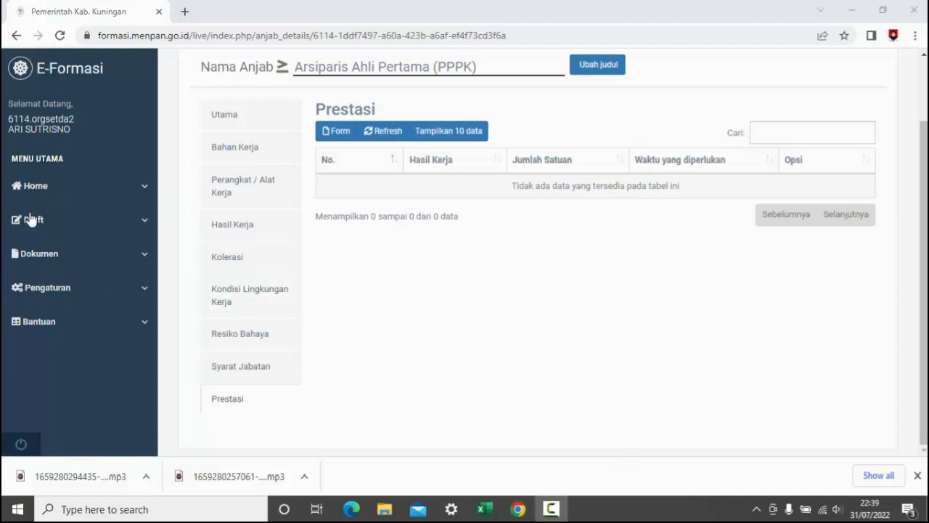
# - Open the draft Bezzeting page and expand Bupati Kuningan, Sekretaris Daerah and Asisten Pemerintahan dan Kesejahteraan Rakyat
pyautogui.click(30, 220)
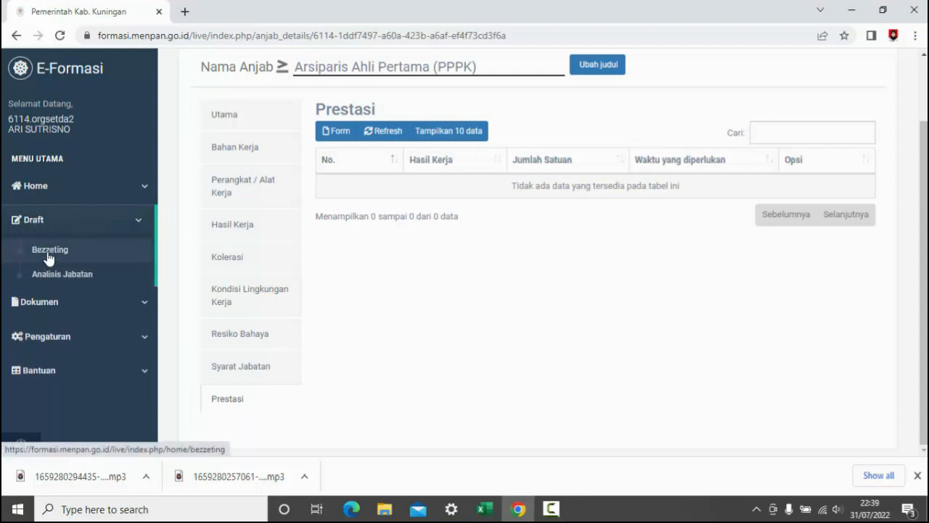
pyautogui.click(49, 250)
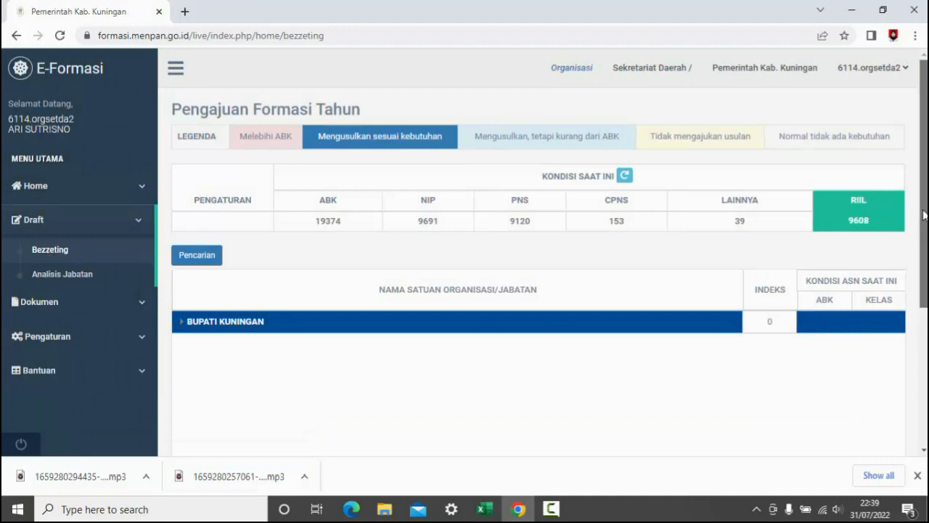
pyautogui.scroll(-2, 923, 212)
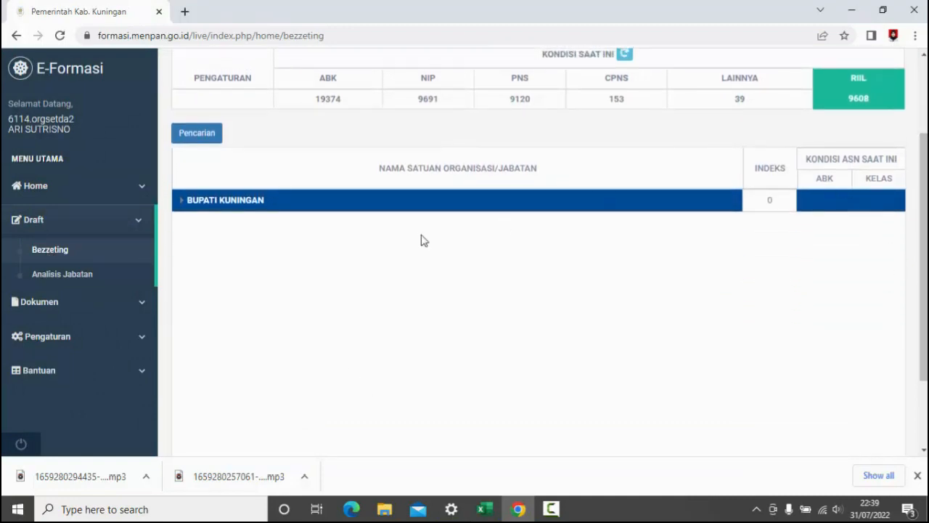
pyautogui.click(185, 205)
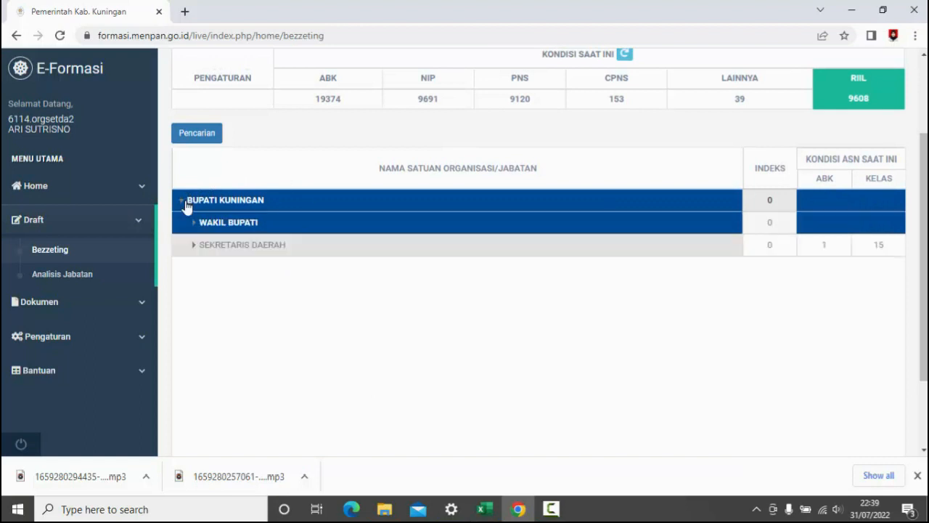
pyautogui.click(196, 249)
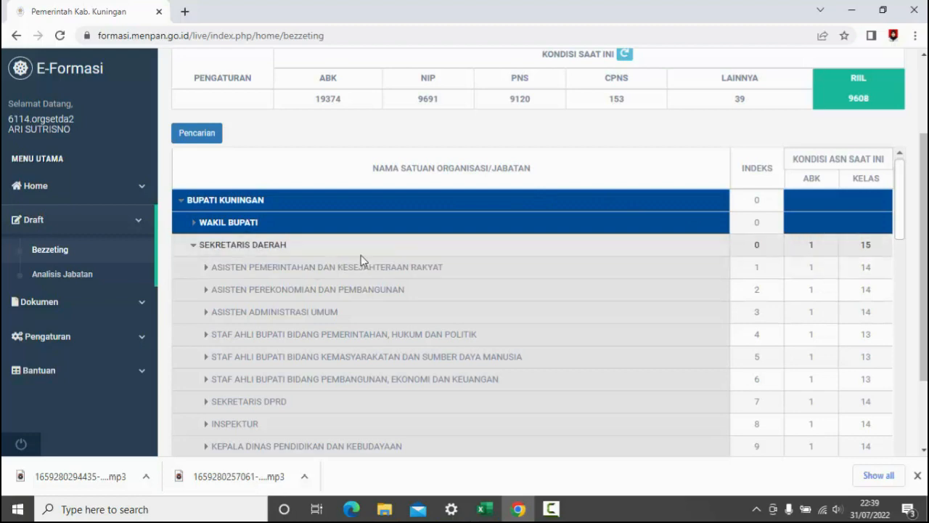
pyautogui.click(205, 268)
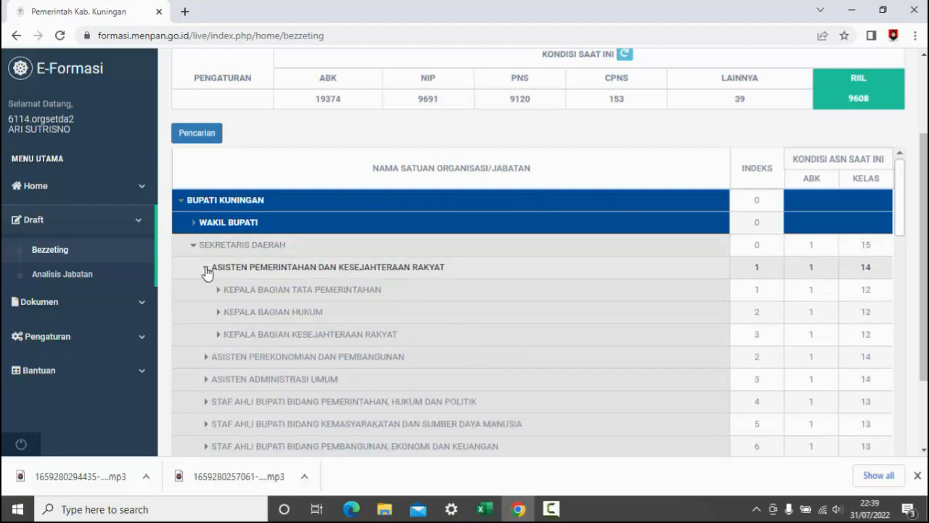
# - Examine the ABK values of Kepala Bagian Kesejahteraan Rakyat and Sekretaris Daerah in the Bezzeting table
pyautogui.scroll(-1, 823, 270)
pyautogui.click(822, 270)
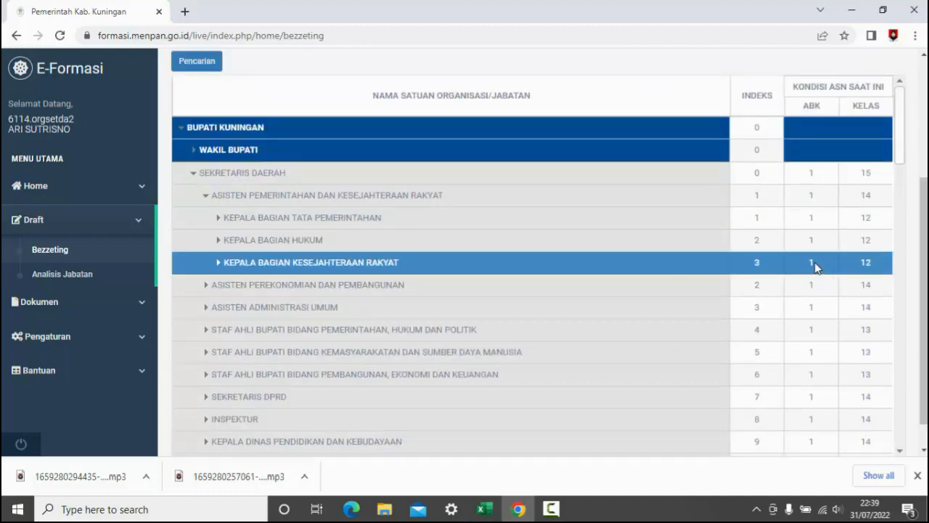
pyautogui.click(821, 172)
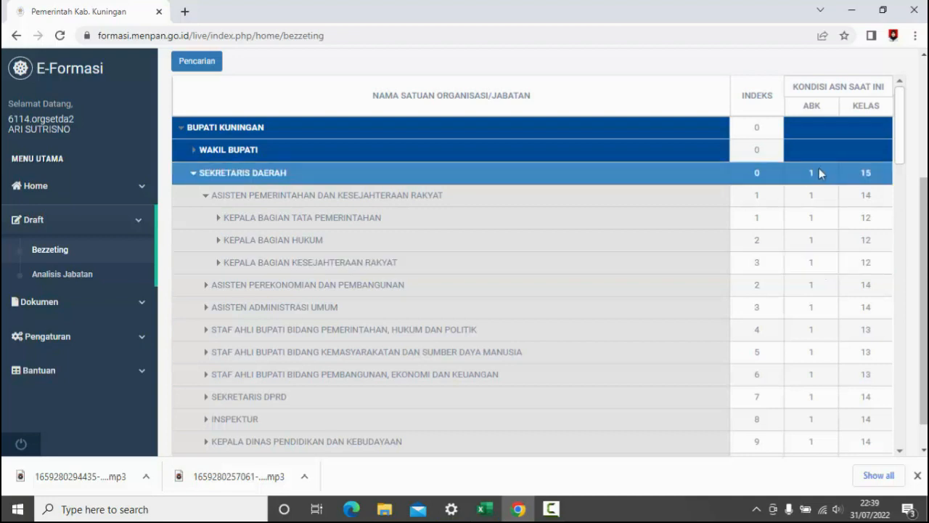
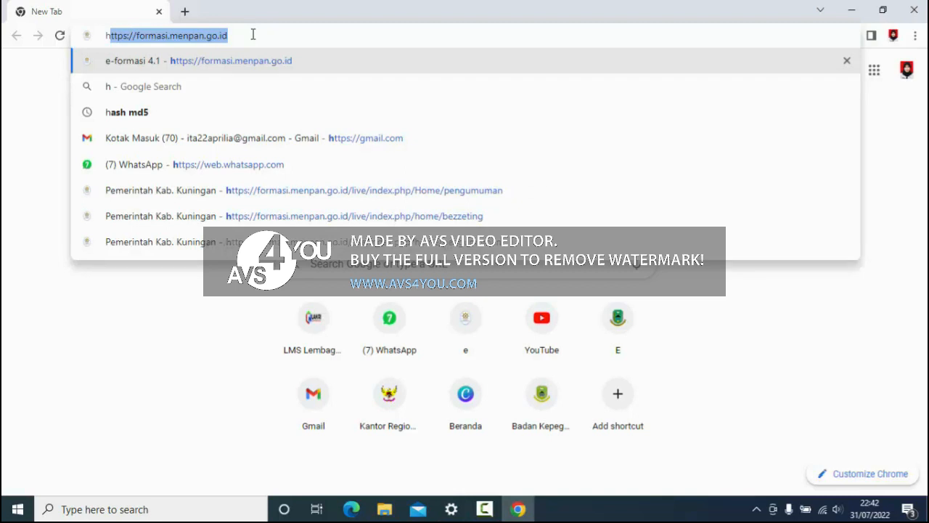
# - Open formasi.menpan.go.id and fill the login form with the saved Dinas Sosial username and password
pyautogui.press('Return')
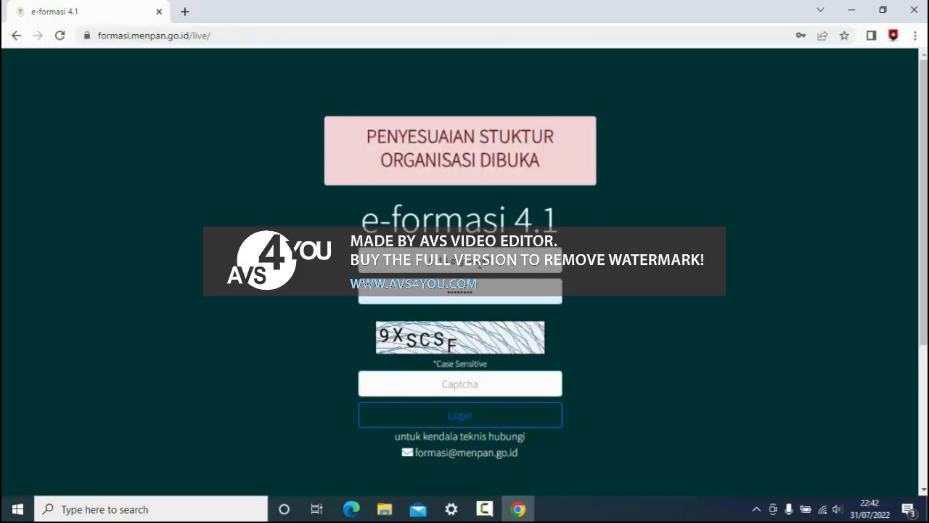
pyautogui.click(497, 254)
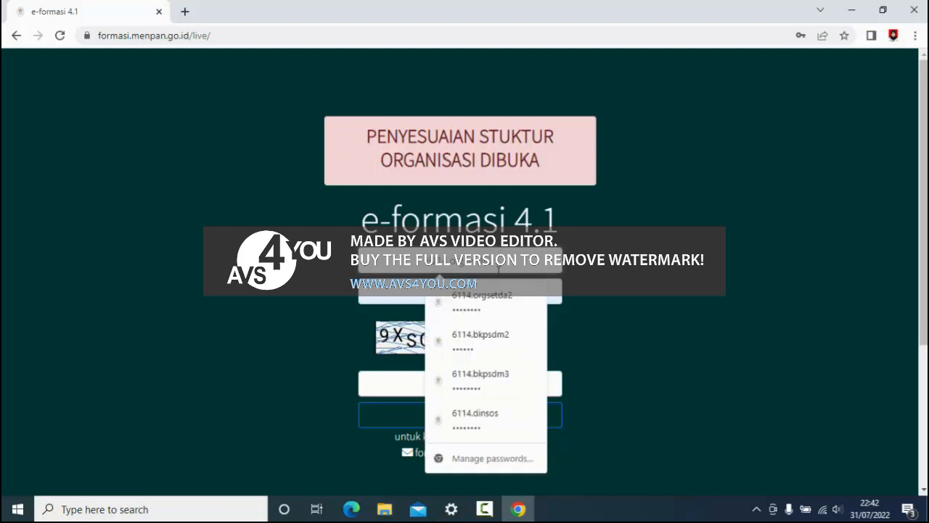
pyautogui.click(500, 434)
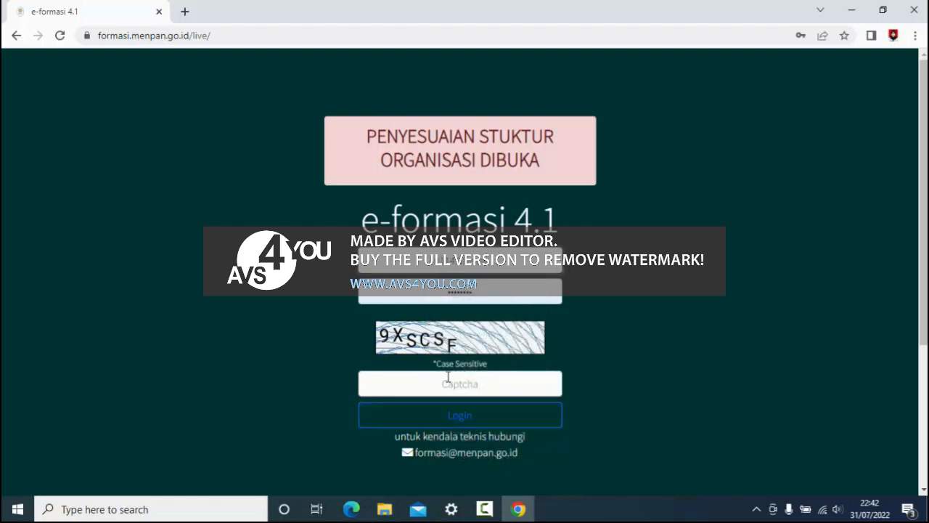
# - Enter the captcha code shown on the login page and log in to the Dinas Sosial account
pyautogui.click(448, 377)
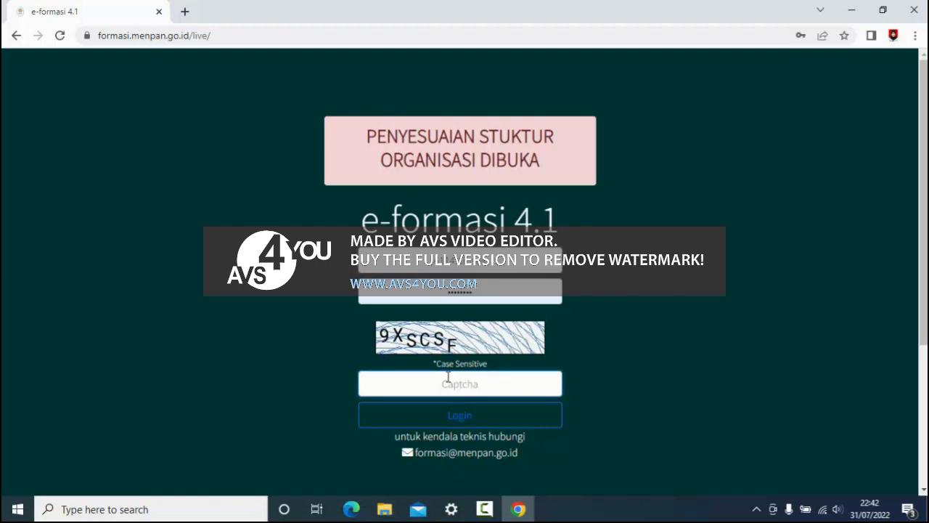
pyautogui.write('9XS')
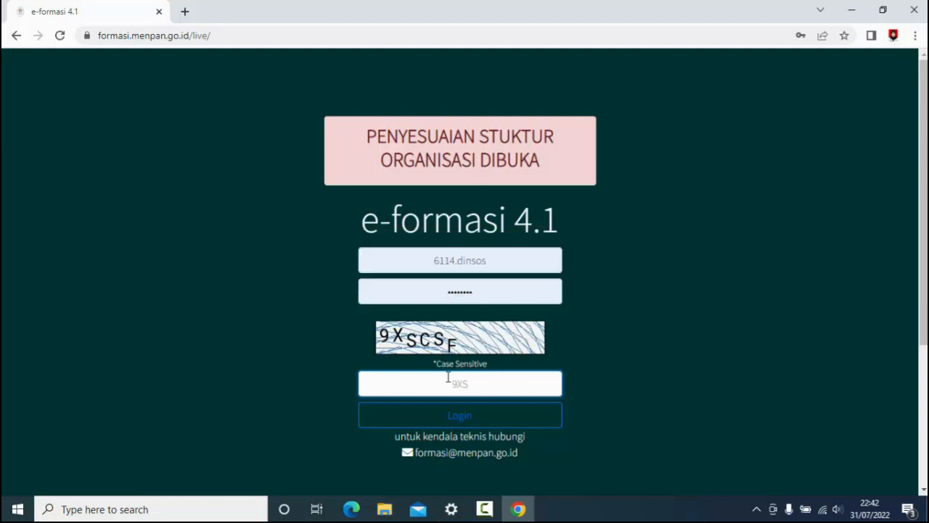
pyautogui.write('CSF')
pyautogui.click(455, 425)
pyautogui.click(456, 425)
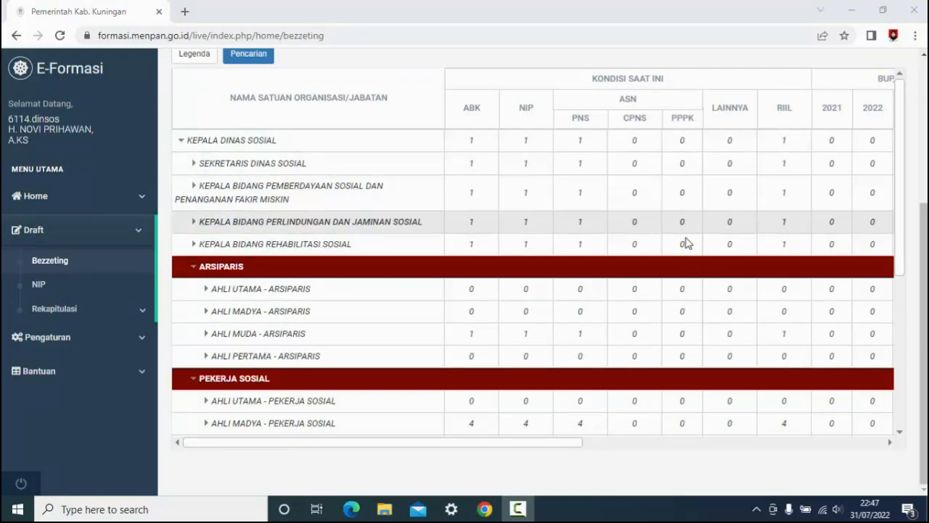
# - Examine the Dinas Sosial Bezzeting table across the BUP, Kekurangan/Kebutuhan and USUL ASN 2022 columns, including the Pekerja Sosial and Perencana rows
pyautogui.click(891, 443)
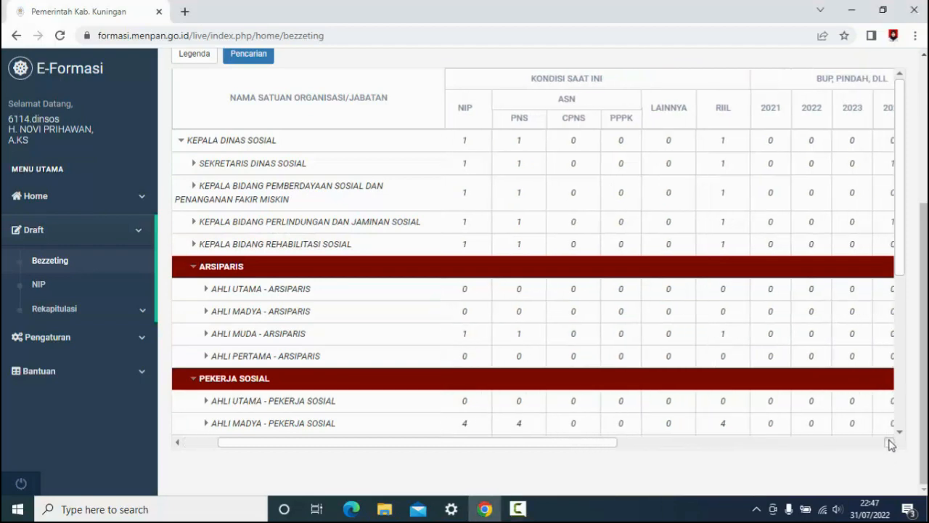
pyautogui.moveTo(891, 443); pyautogui.dragTo(891, 443)
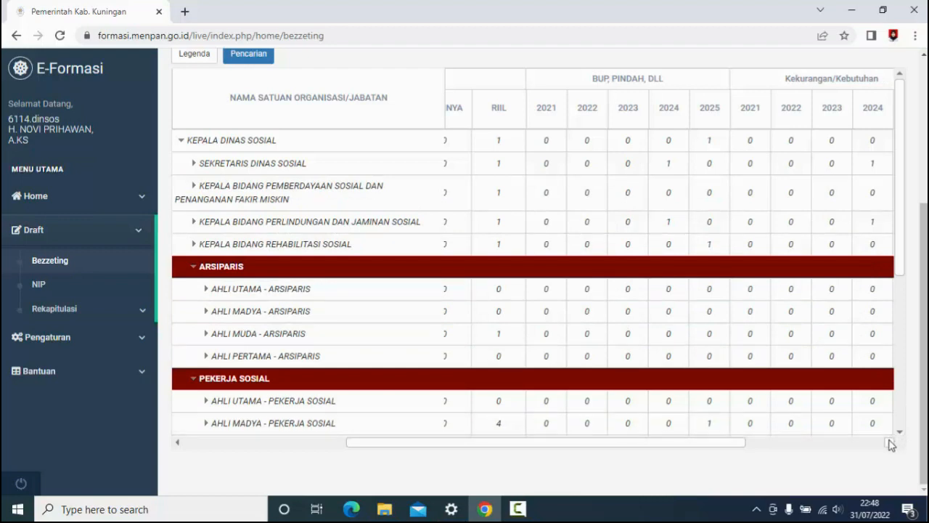
pyautogui.moveTo(890, 442); pyautogui.dragTo(890, 444)
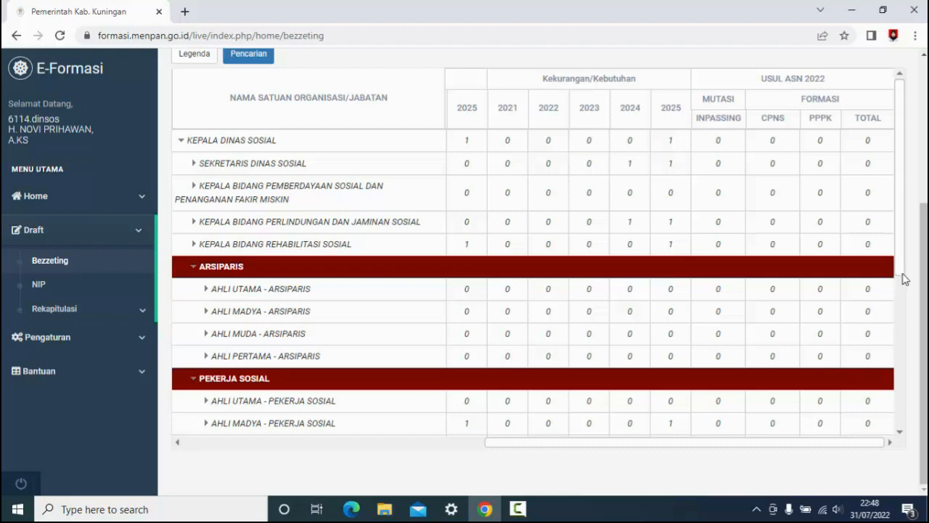
pyautogui.moveTo(903, 273); pyautogui.dragTo(928, 263)
pyautogui.click(898, 434)
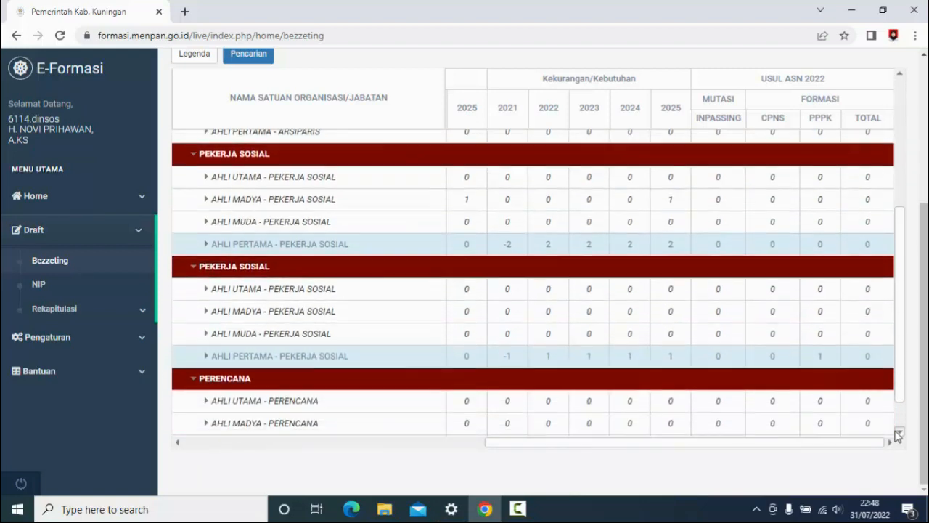
pyautogui.click(899, 434)
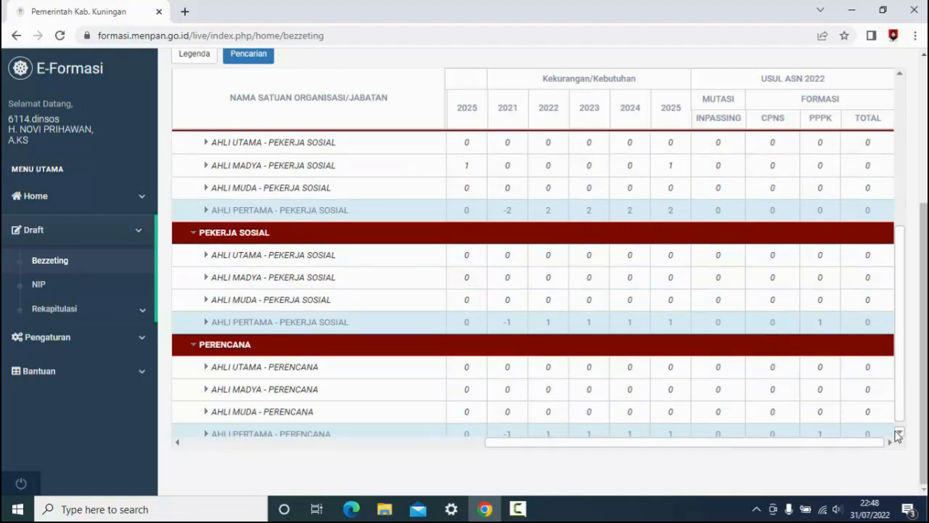
# - Check the PPPK proposals of Ahli Pertama - Pekerja Sosial in the second Pekerja Sosial group and Ahli Pertama - Perencana by selecting their rows
pyautogui.click(828, 330)
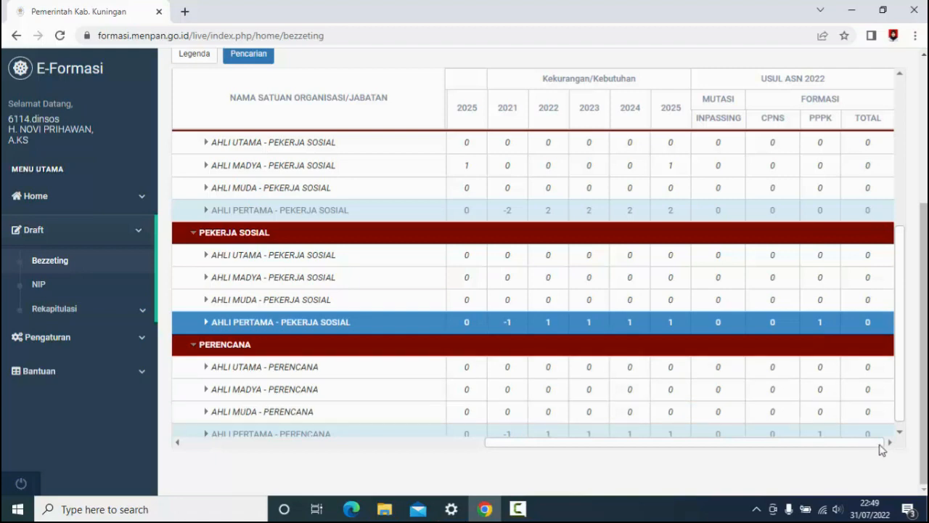
pyautogui.click(900, 434)
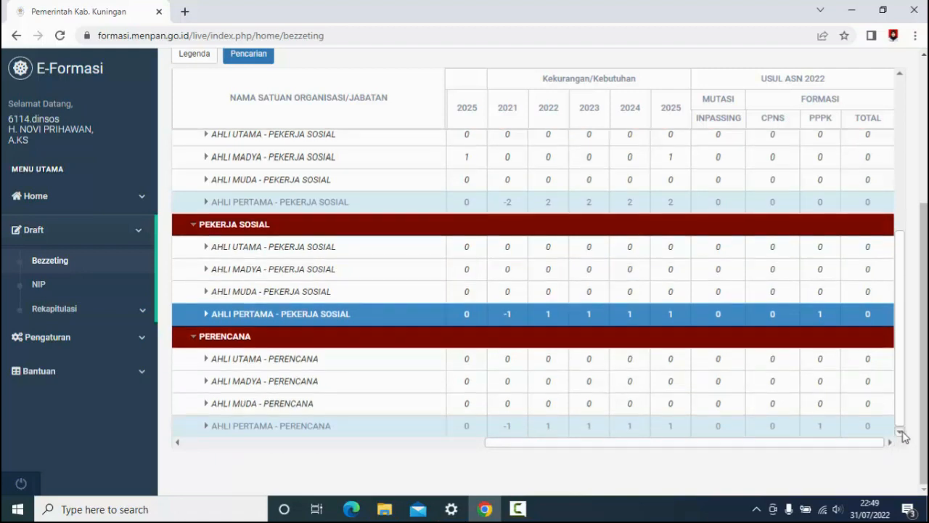
pyautogui.click(823, 427)
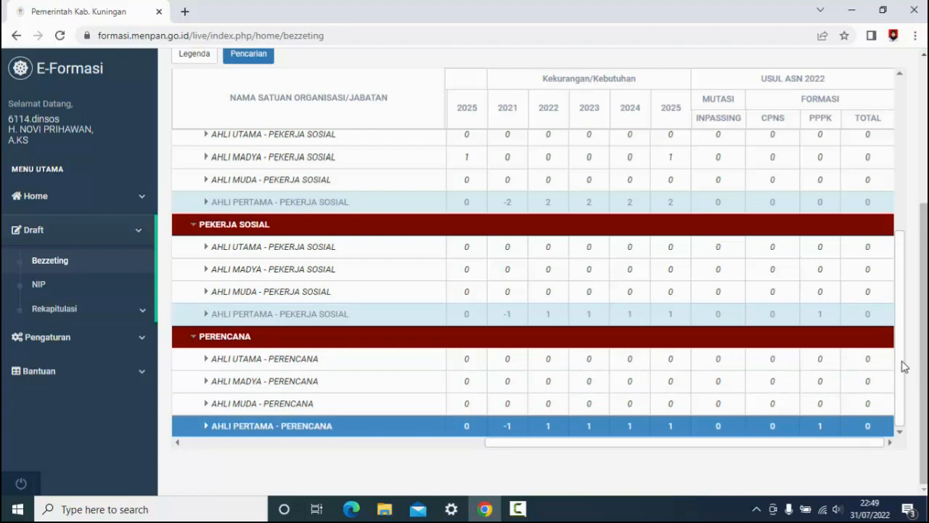
pyautogui.moveTo(904, 366); pyautogui.dragTo(907, 184)
pyautogui.moveTo(918, 237); pyautogui.dragTo(917, 385)
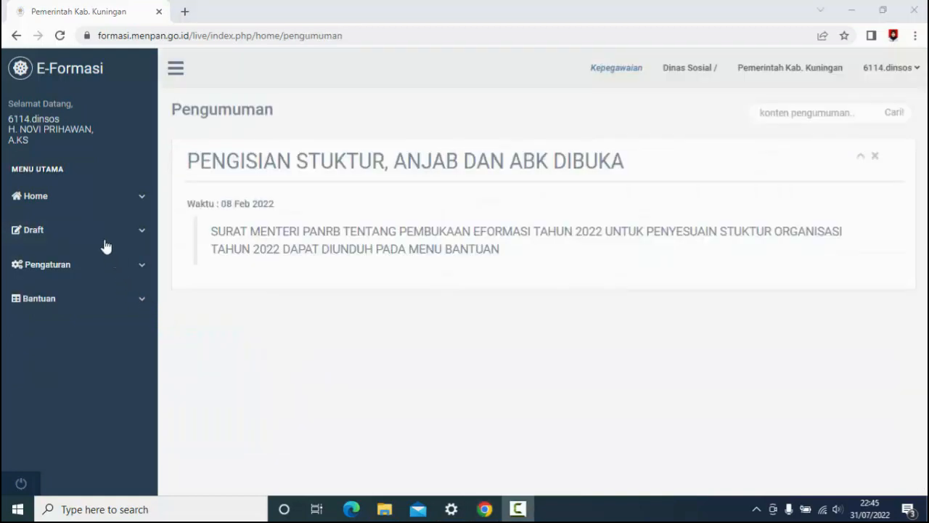
# - Open the draft Bezzeting page for Dinas Sosial and expand Kepala Dinas Sosial
pyautogui.click(144, 234)
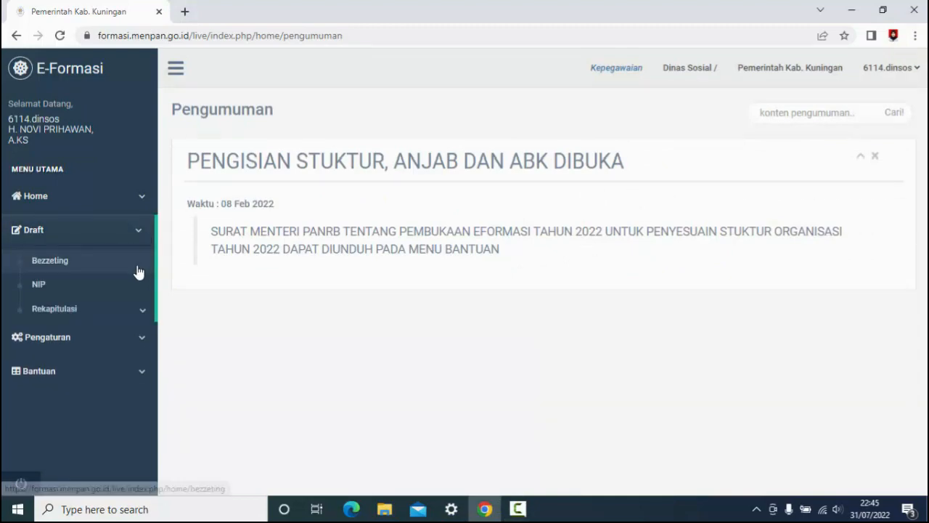
pyautogui.click(138, 269)
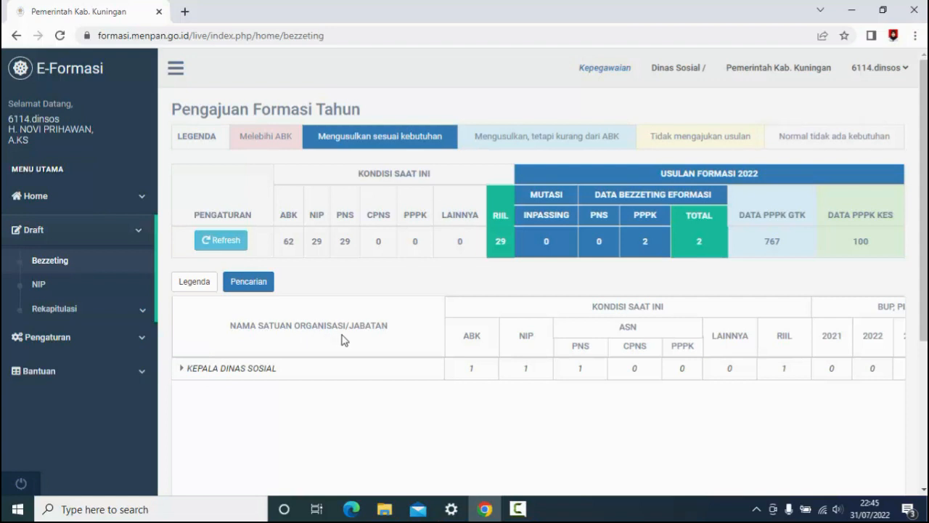
pyautogui.click(181, 369)
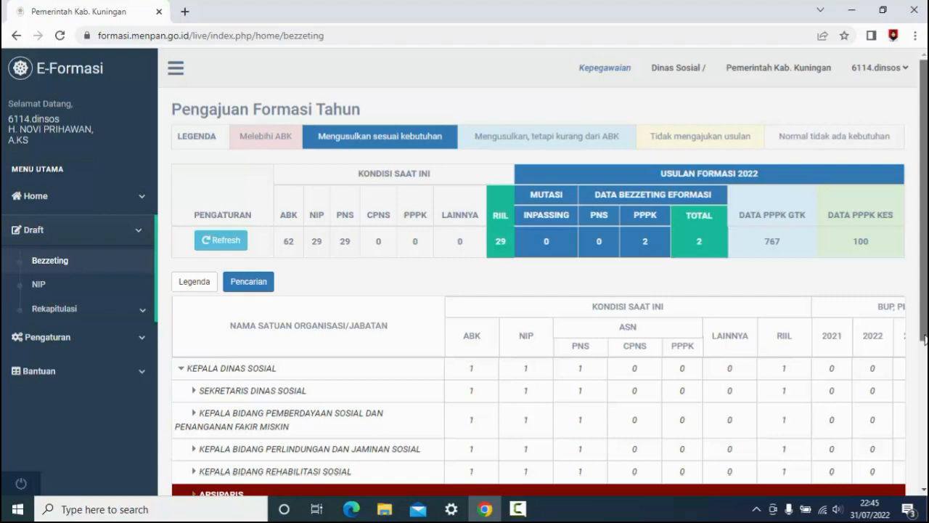
# - Expand the Arsiparis group and both Pekerja Sosial groups under Kepala Dinas Sosial
pyautogui.scroll(-3, 926, 346)
pyautogui.scroll(-5, 543, 274)
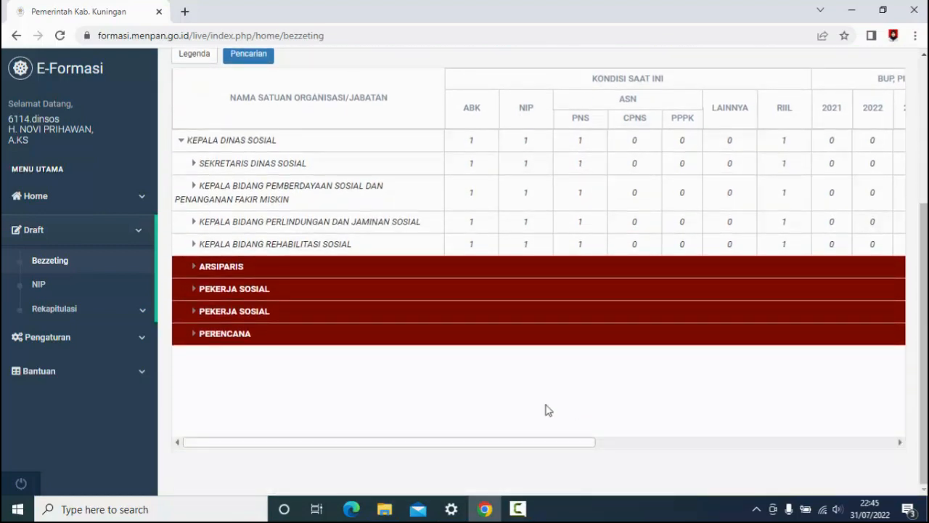
pyautogui.click(197, 272)
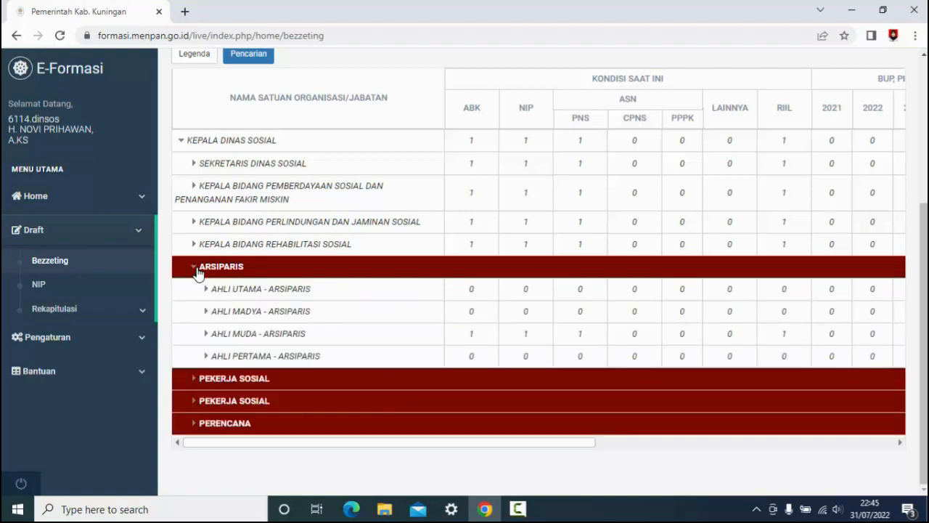
pyautogui.click(195, 382)
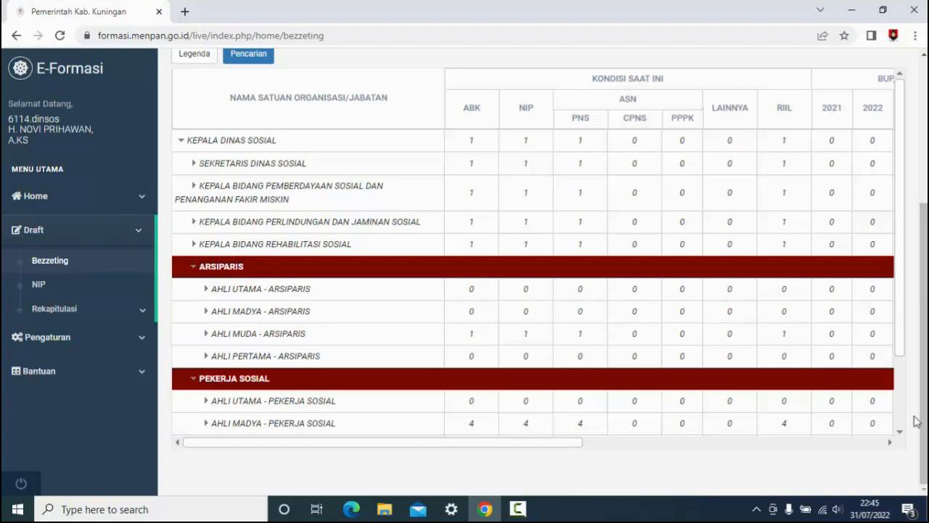
pyautogui.click(899, 433)
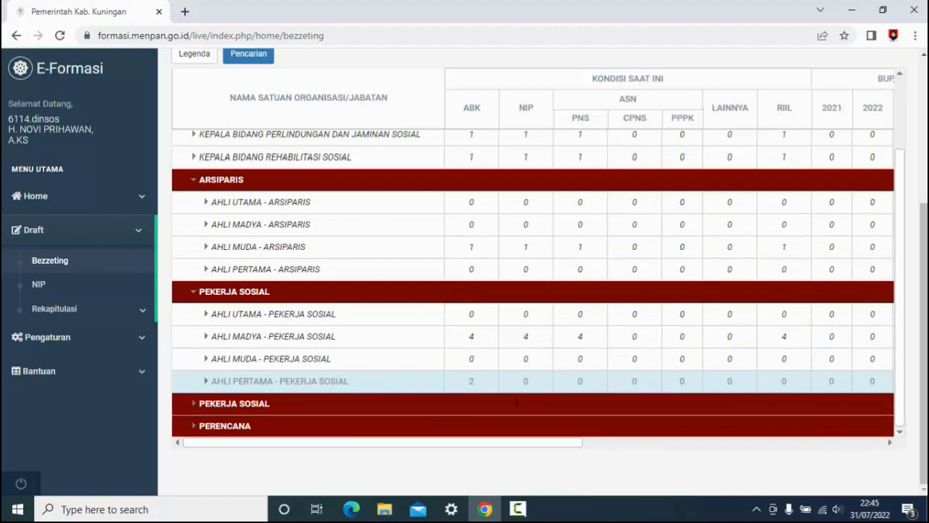
pyautogui.click(199, 407)
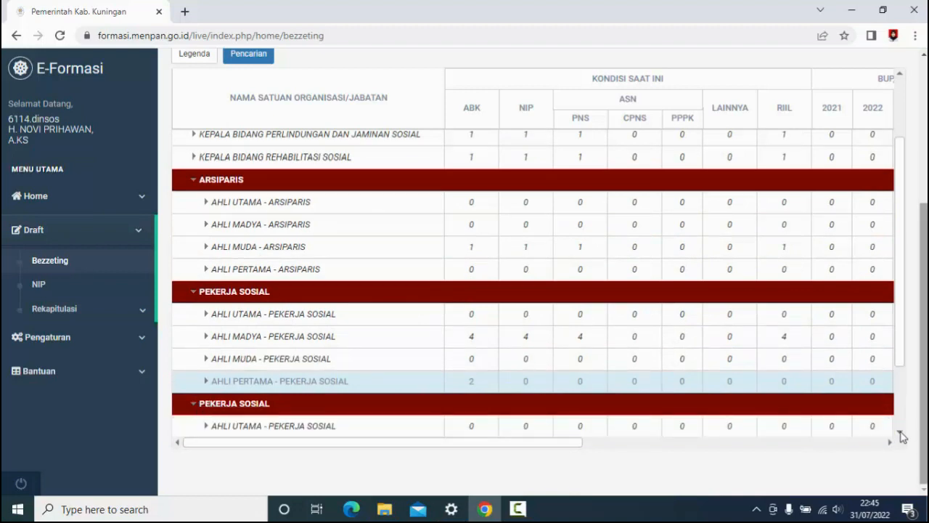
# - Expand the Perencana group and view its positions down to Ahli Pertama - Perencana
pyautogui.scroll(-4, 899, 436)
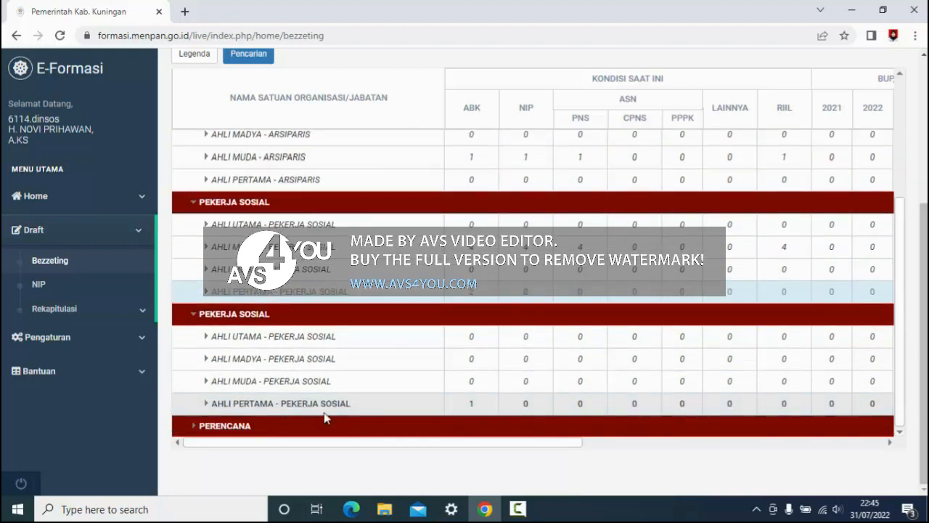
pyautogui.click(194, 430)
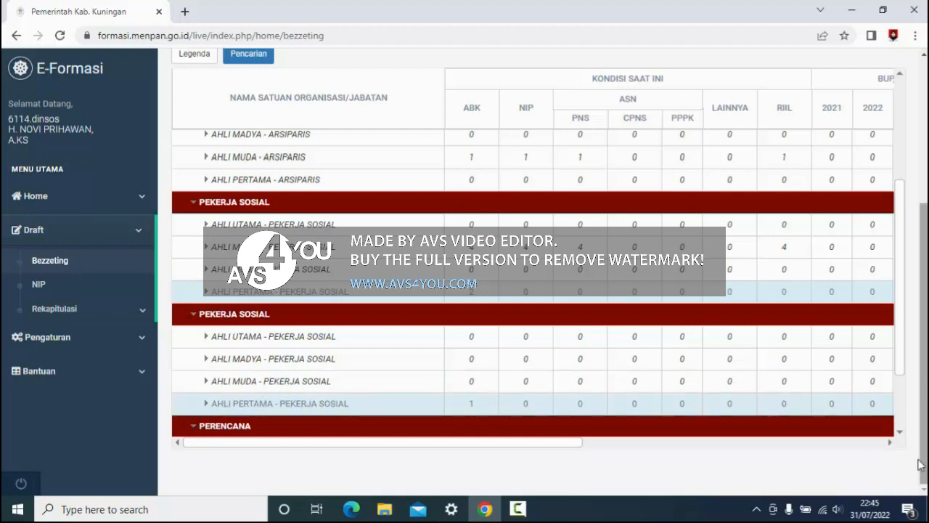
pyautogui.click(900, 434)
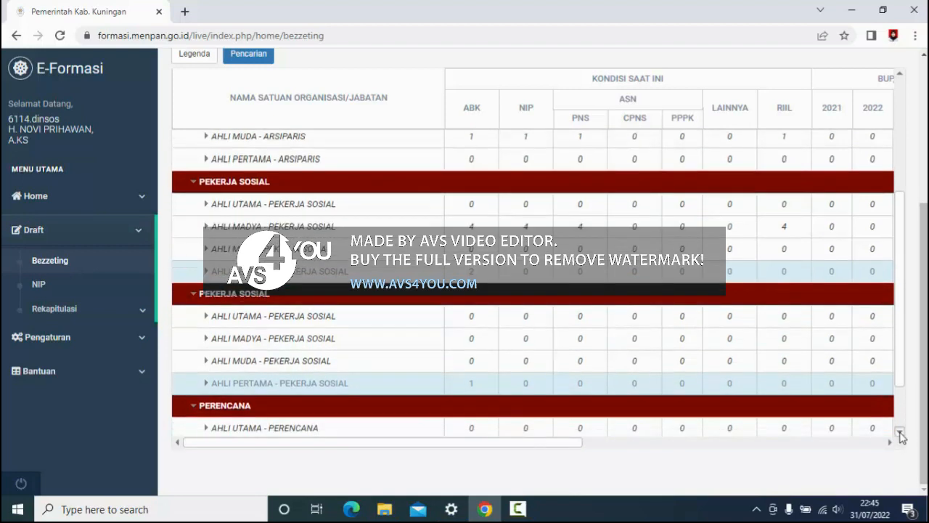
pyautogui.click(900, 433)
pyautogui.click(900, 434)
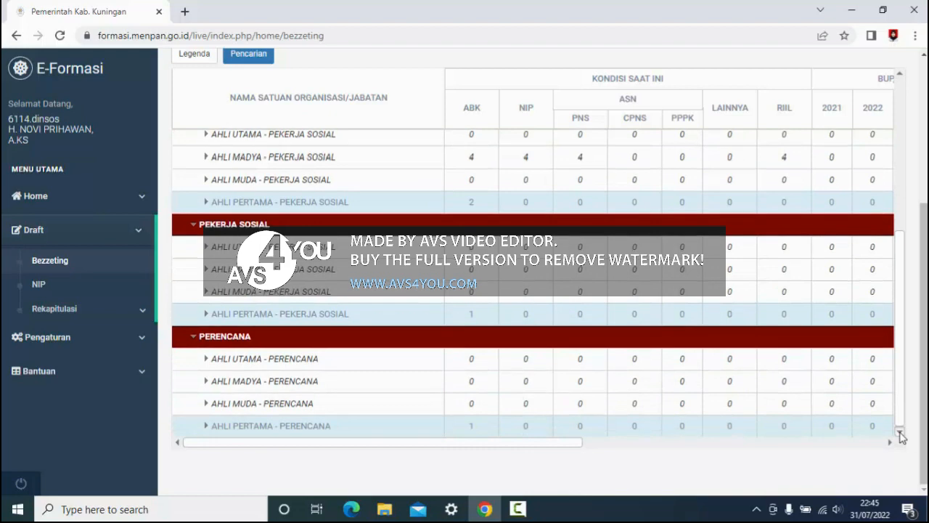